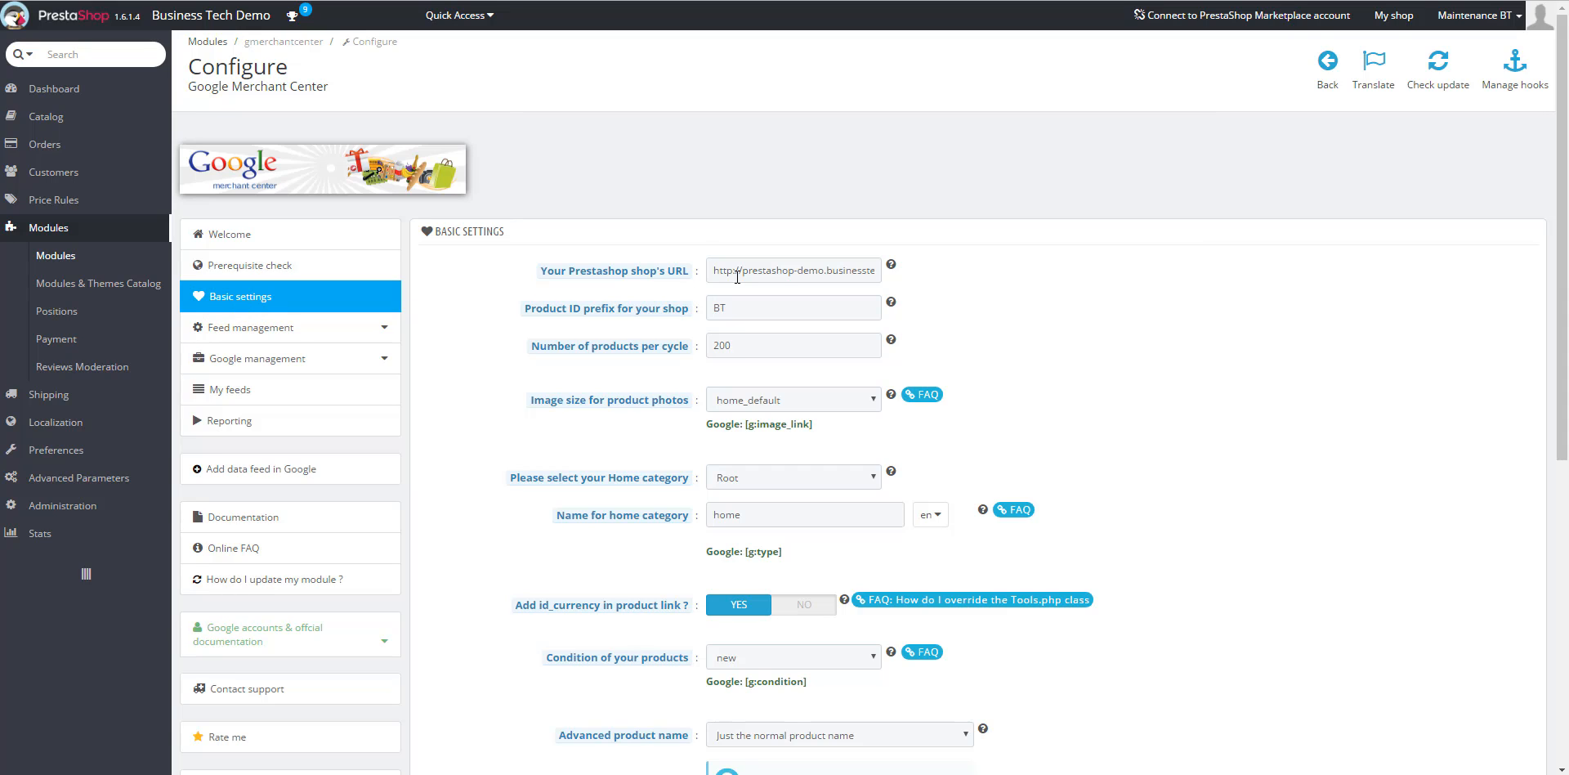
Set the product ID prefix for the shop to MS in the basic settings
mouse_move(637, 274)
mouse_move(652, 306)
click(659, 315)
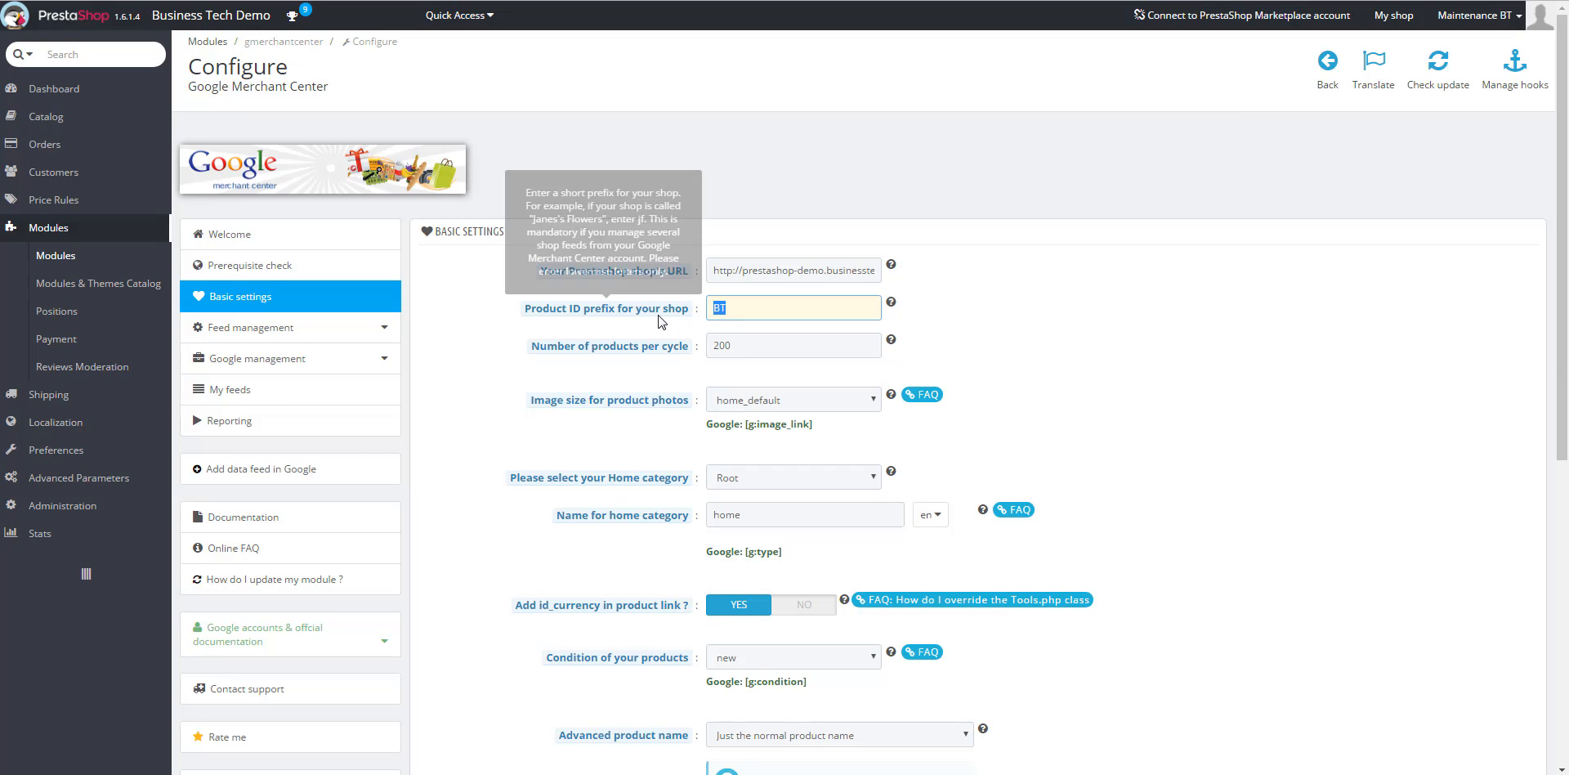
text(MS)
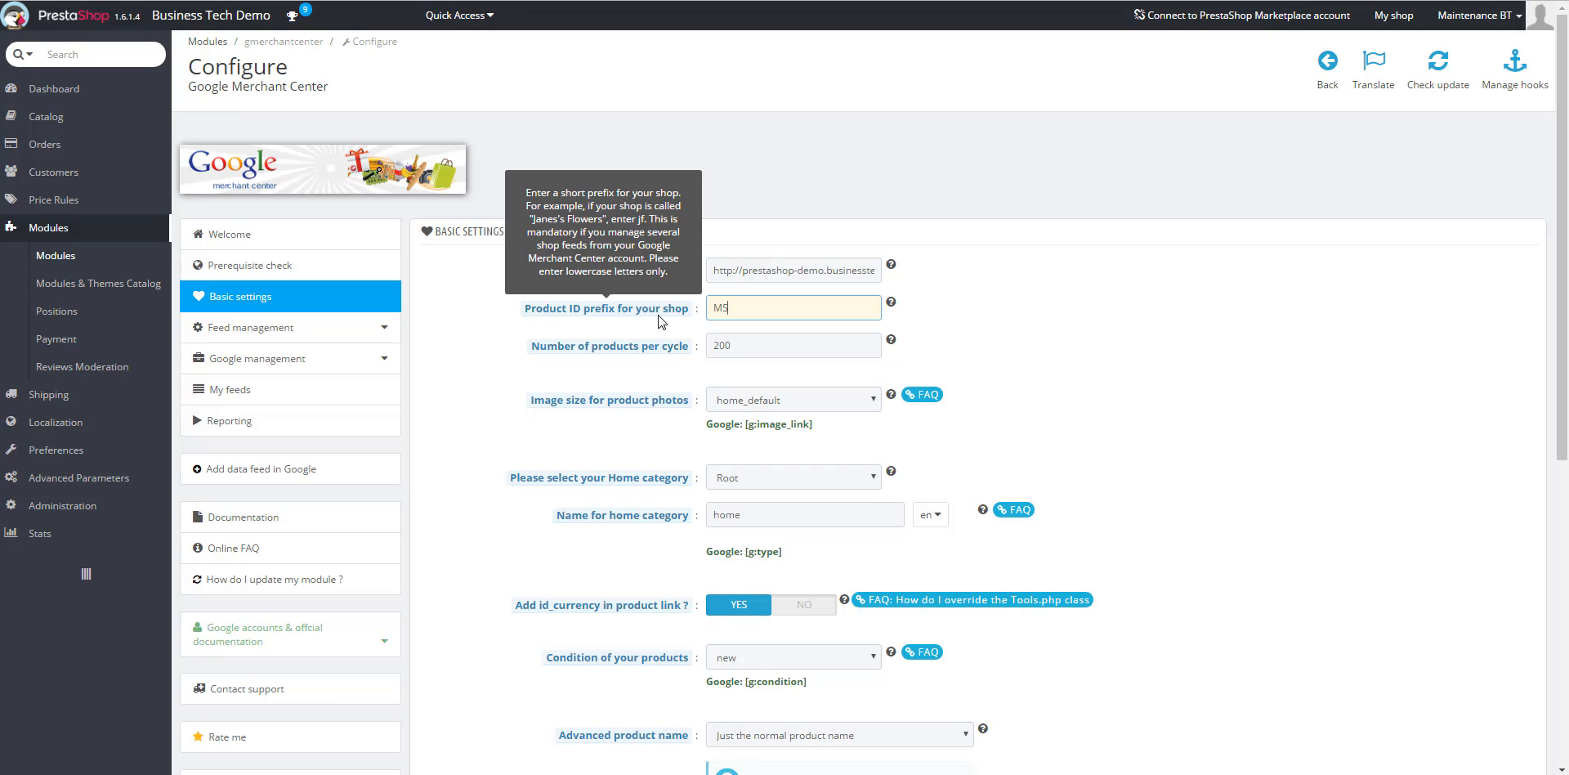
click(1167, 367)
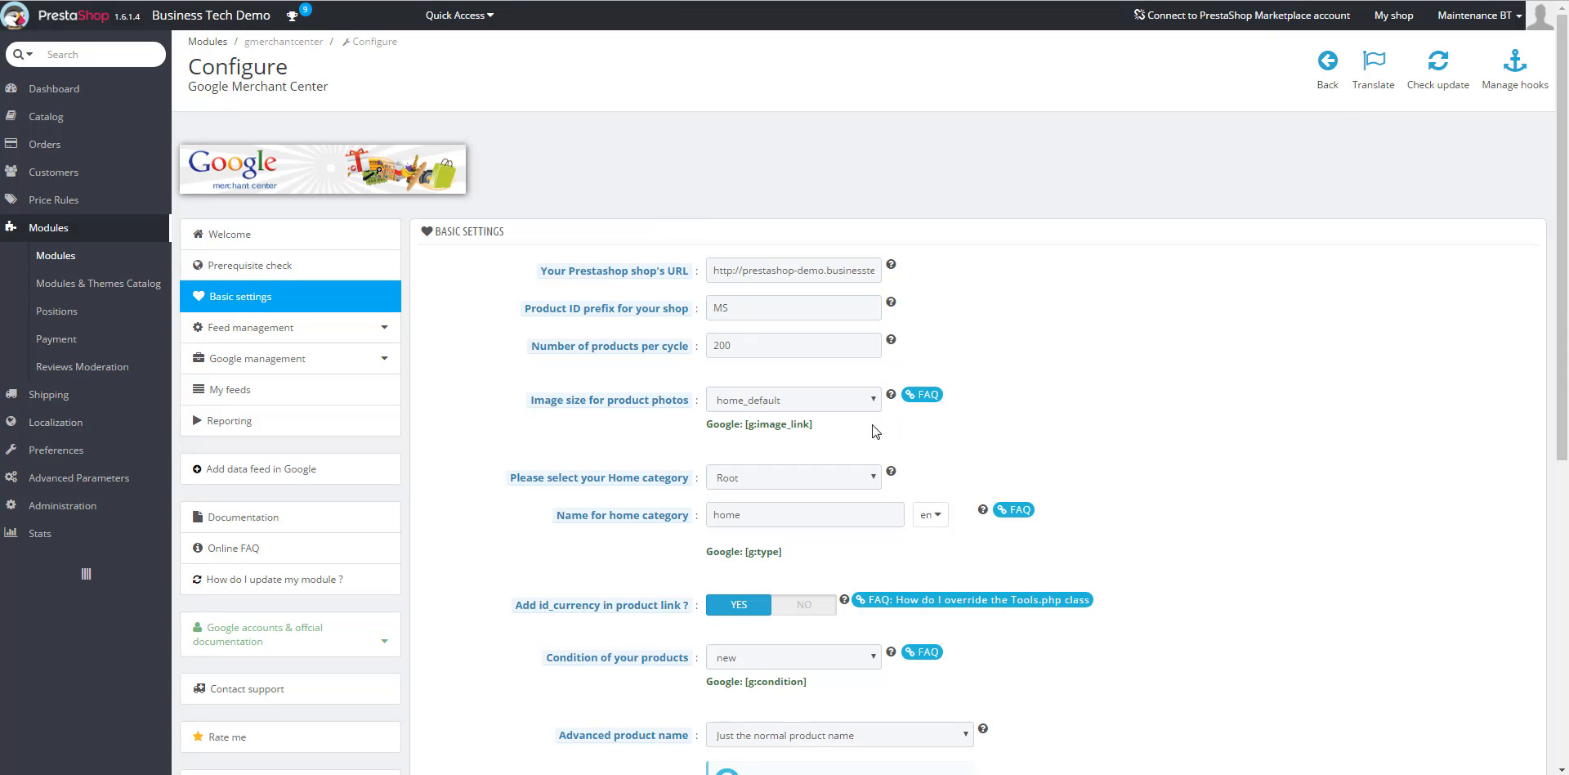
Switch the option for adding id_currency to product links to No and back to Yes
mouse_move(630, 401)
scroll(1289, 603, down, 3)
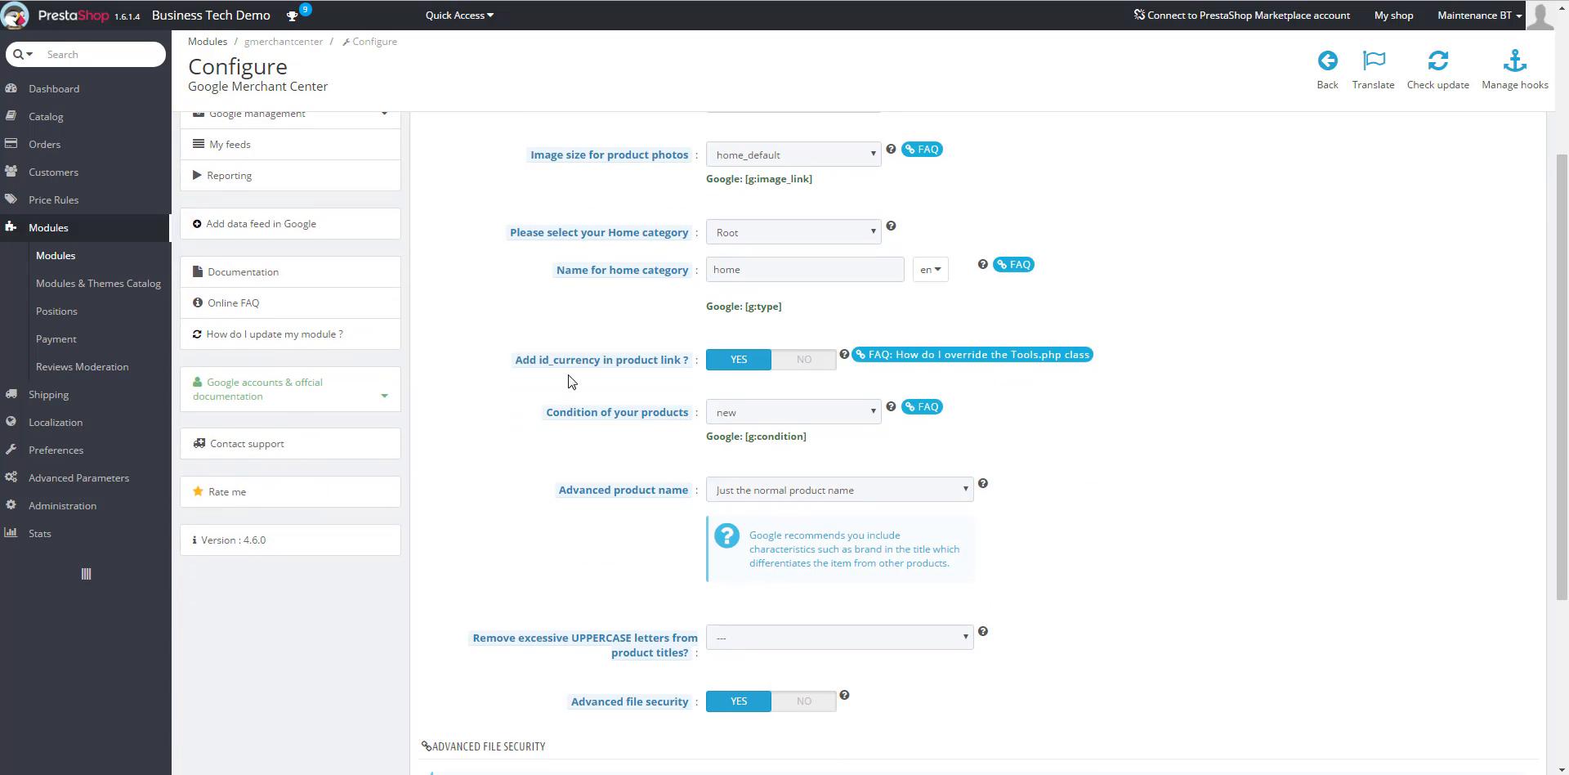
mouse_move(629, 368)
click(789, 365)
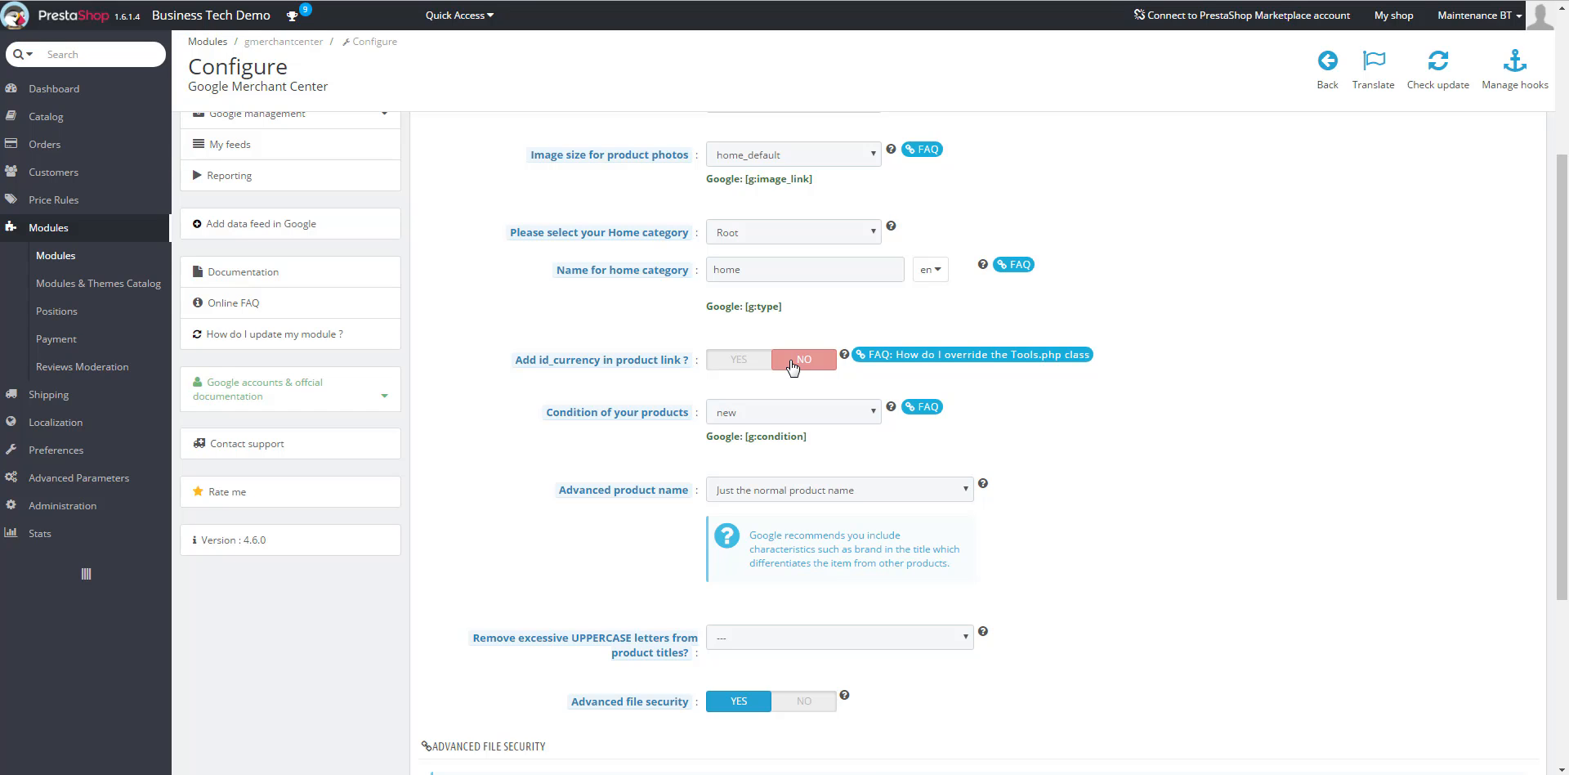
click(737, 365)
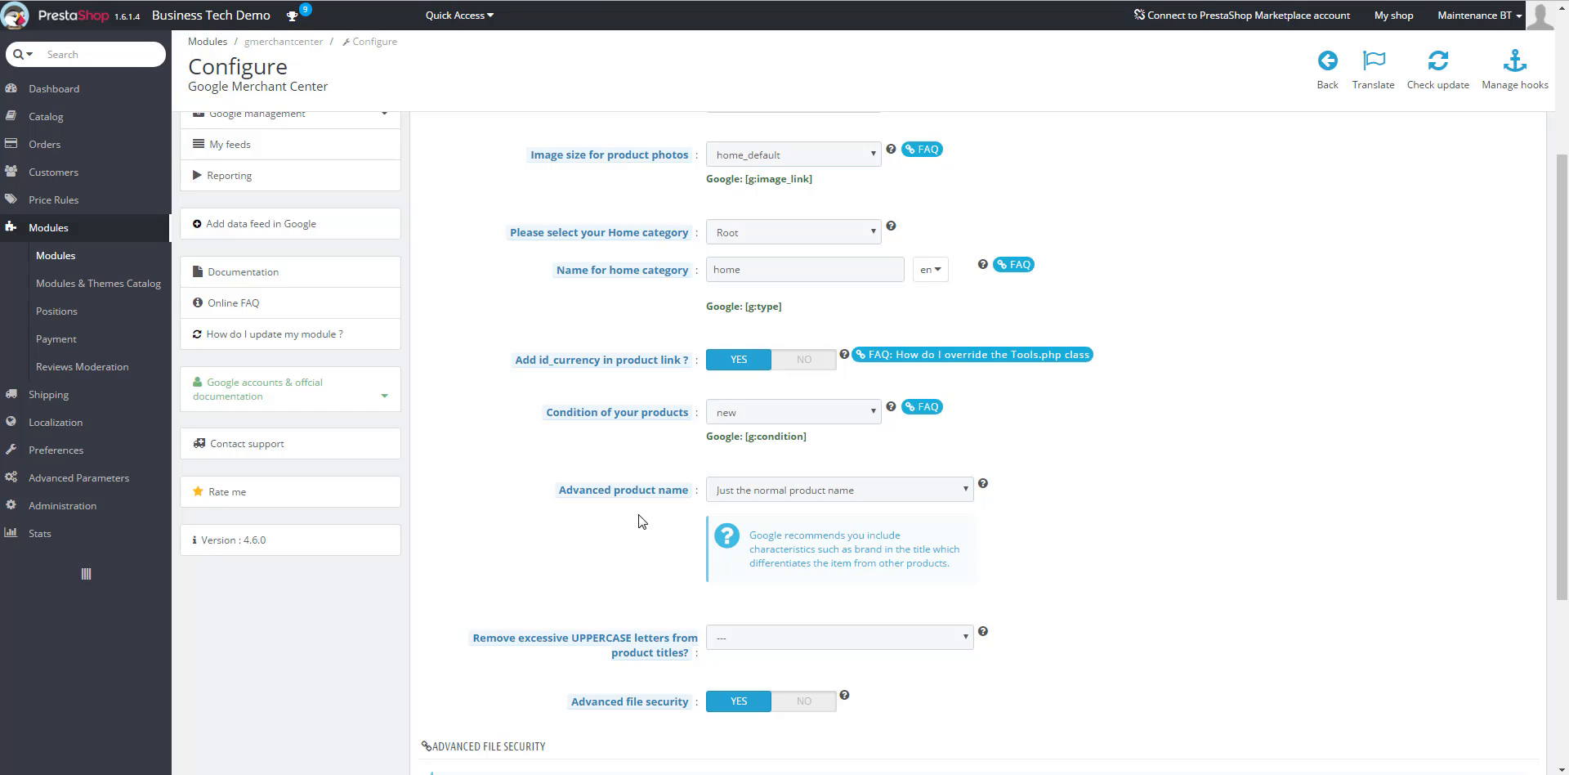
Set the advanced product name format to Product name + Brand name
click(785, 497)
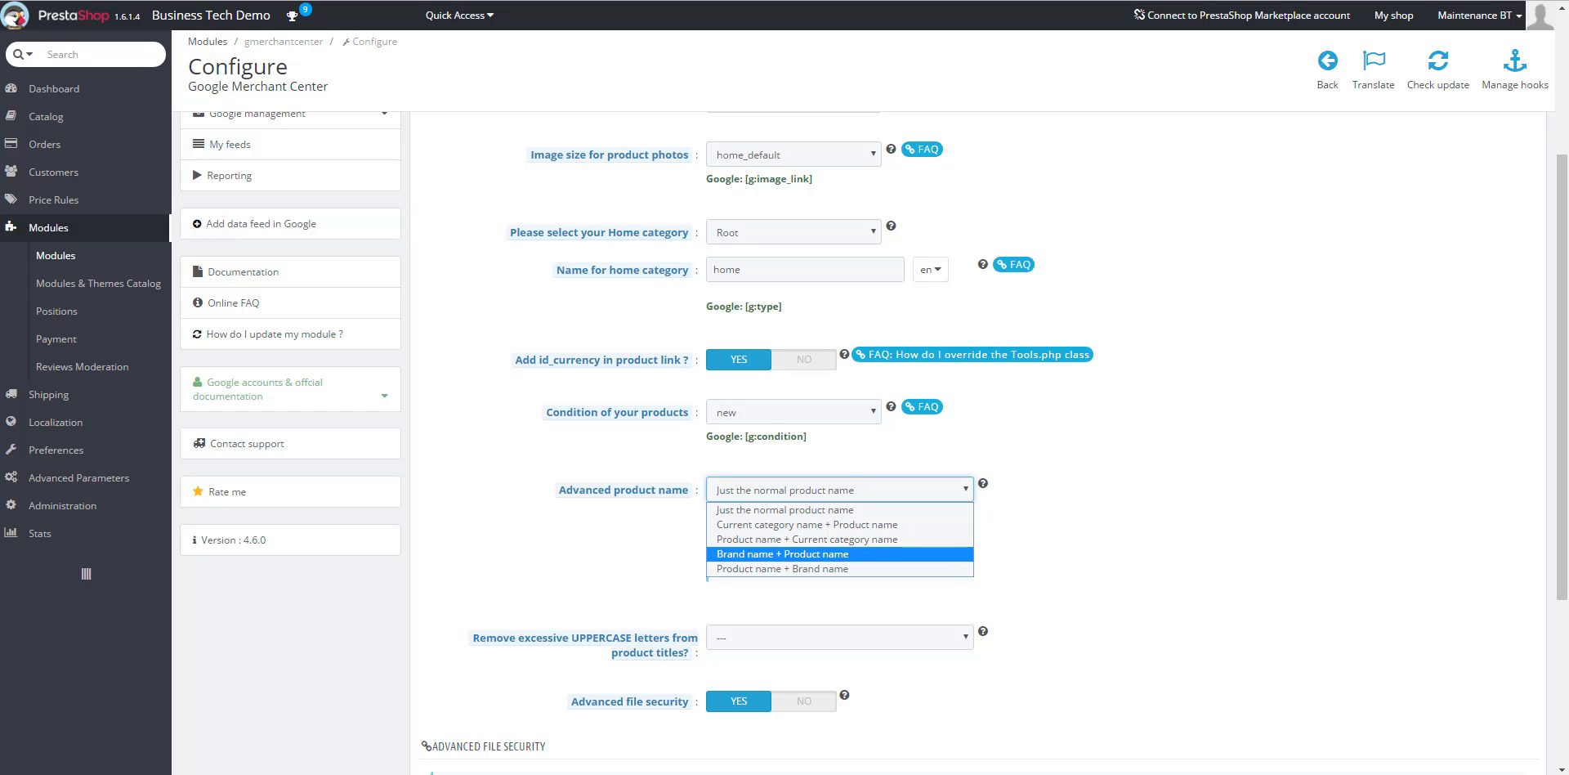
click(963, 490)
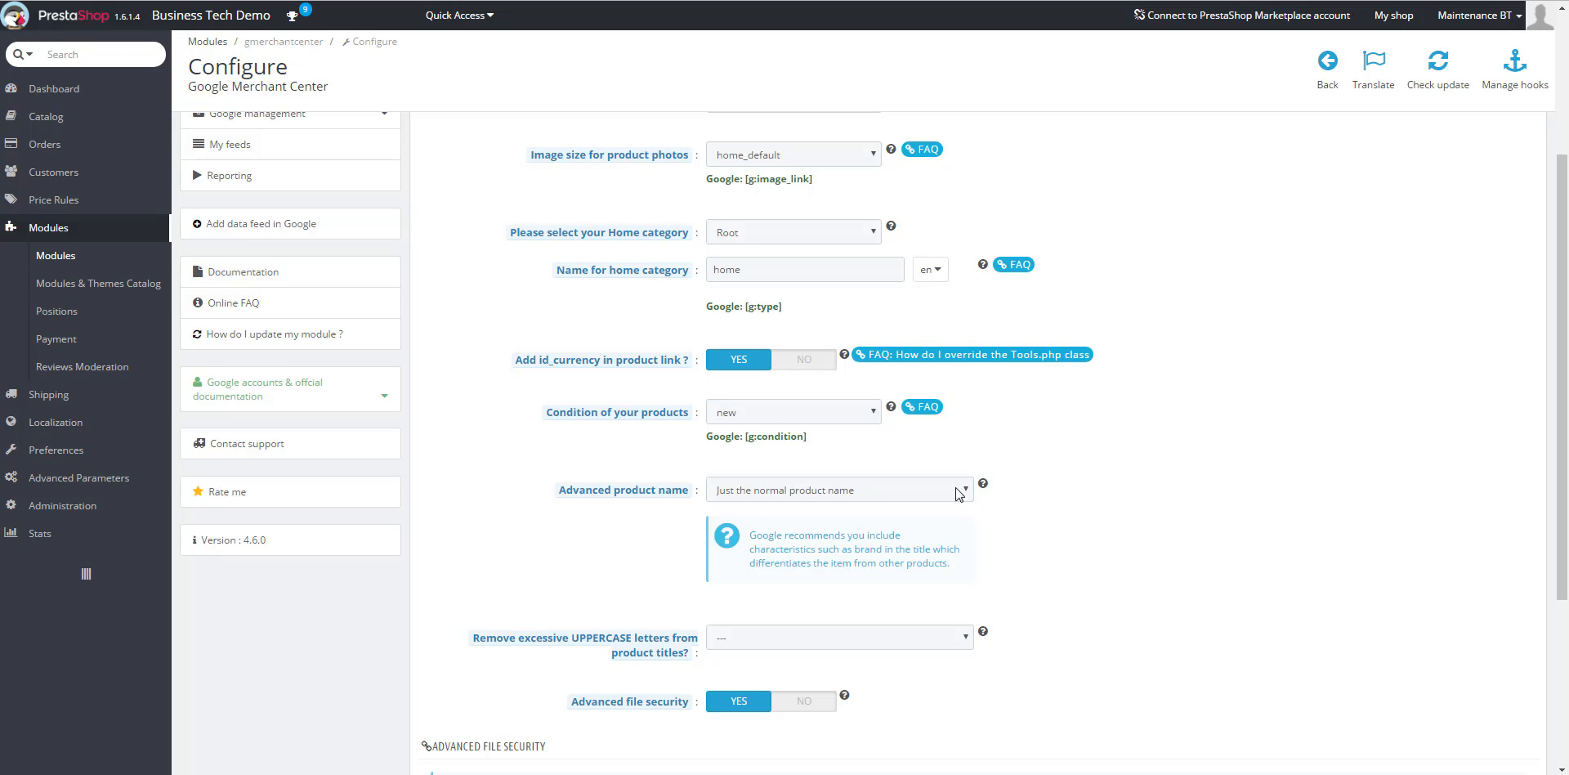
click(962, 492)
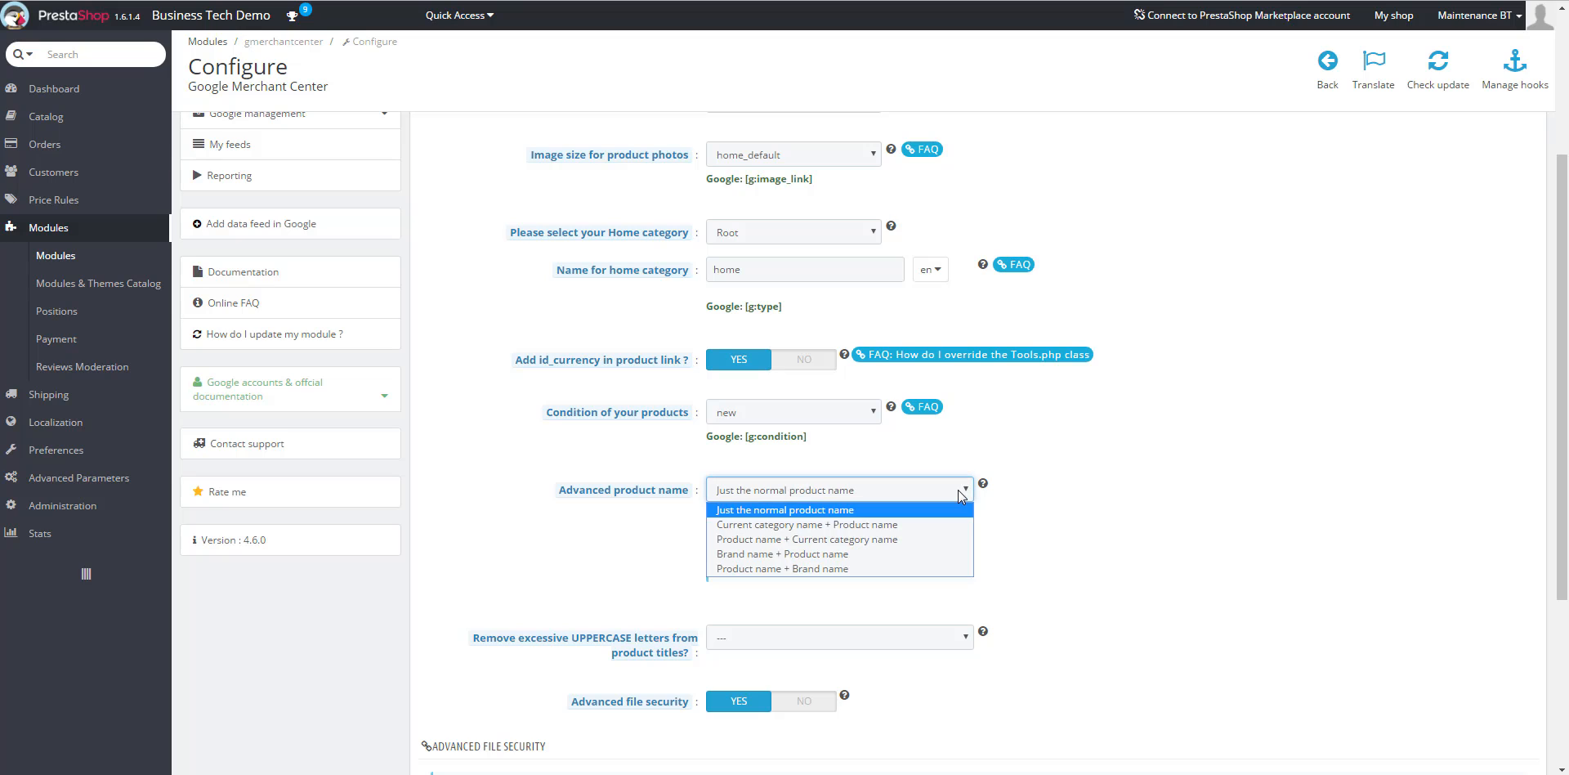
click(894, 570)
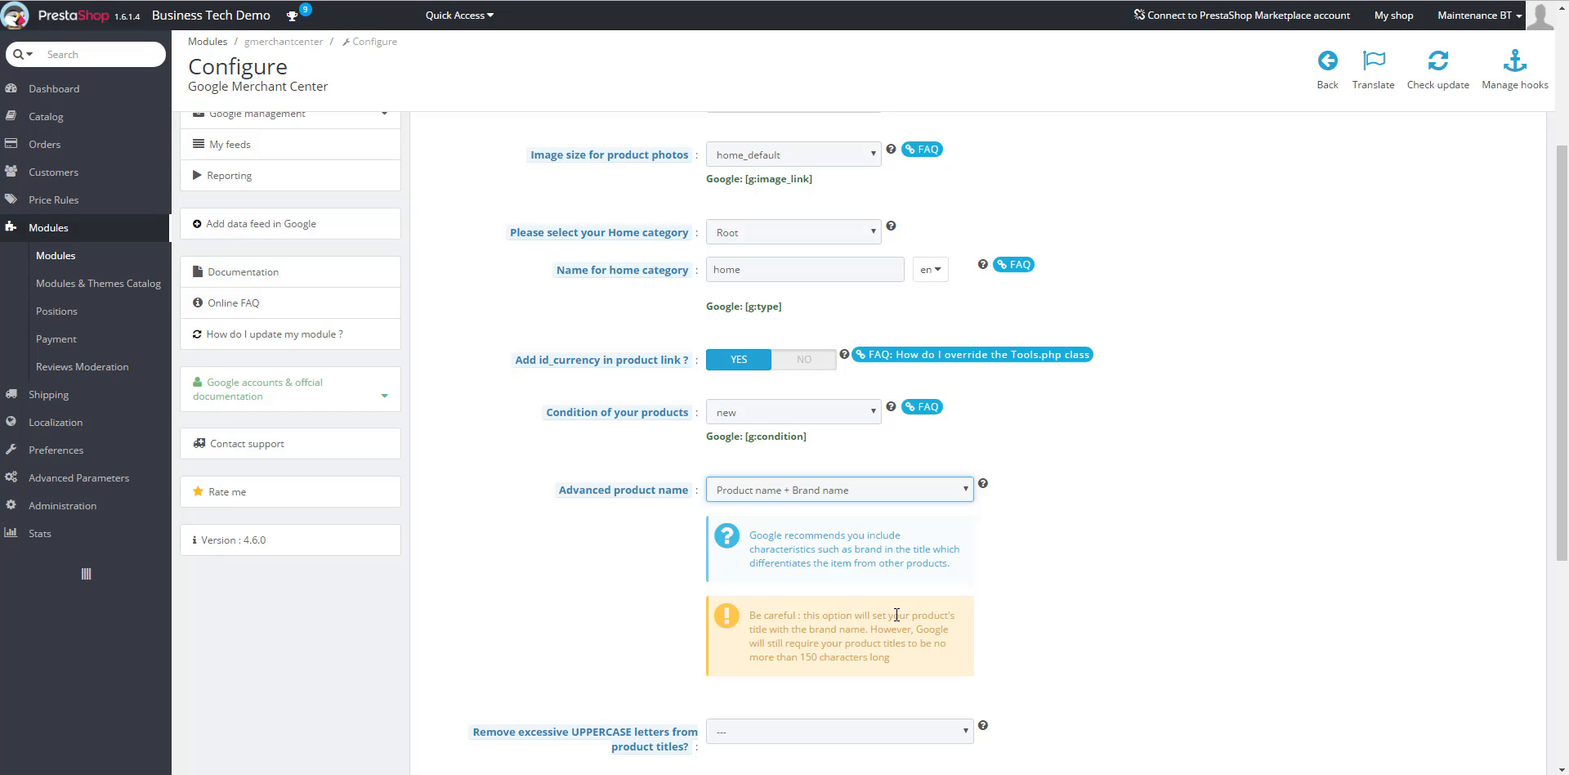
click(903, 494)
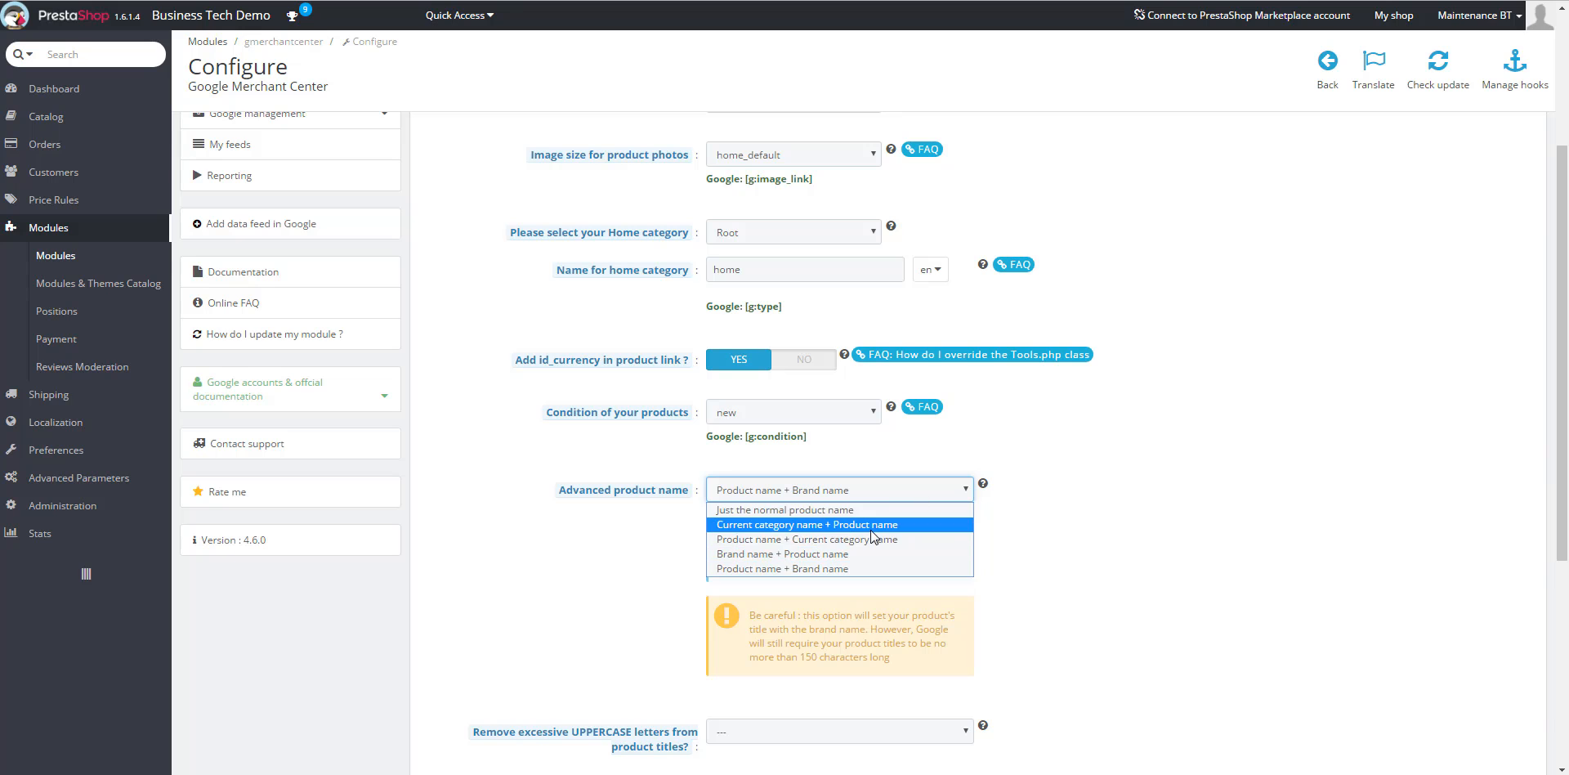
click(839, 568)
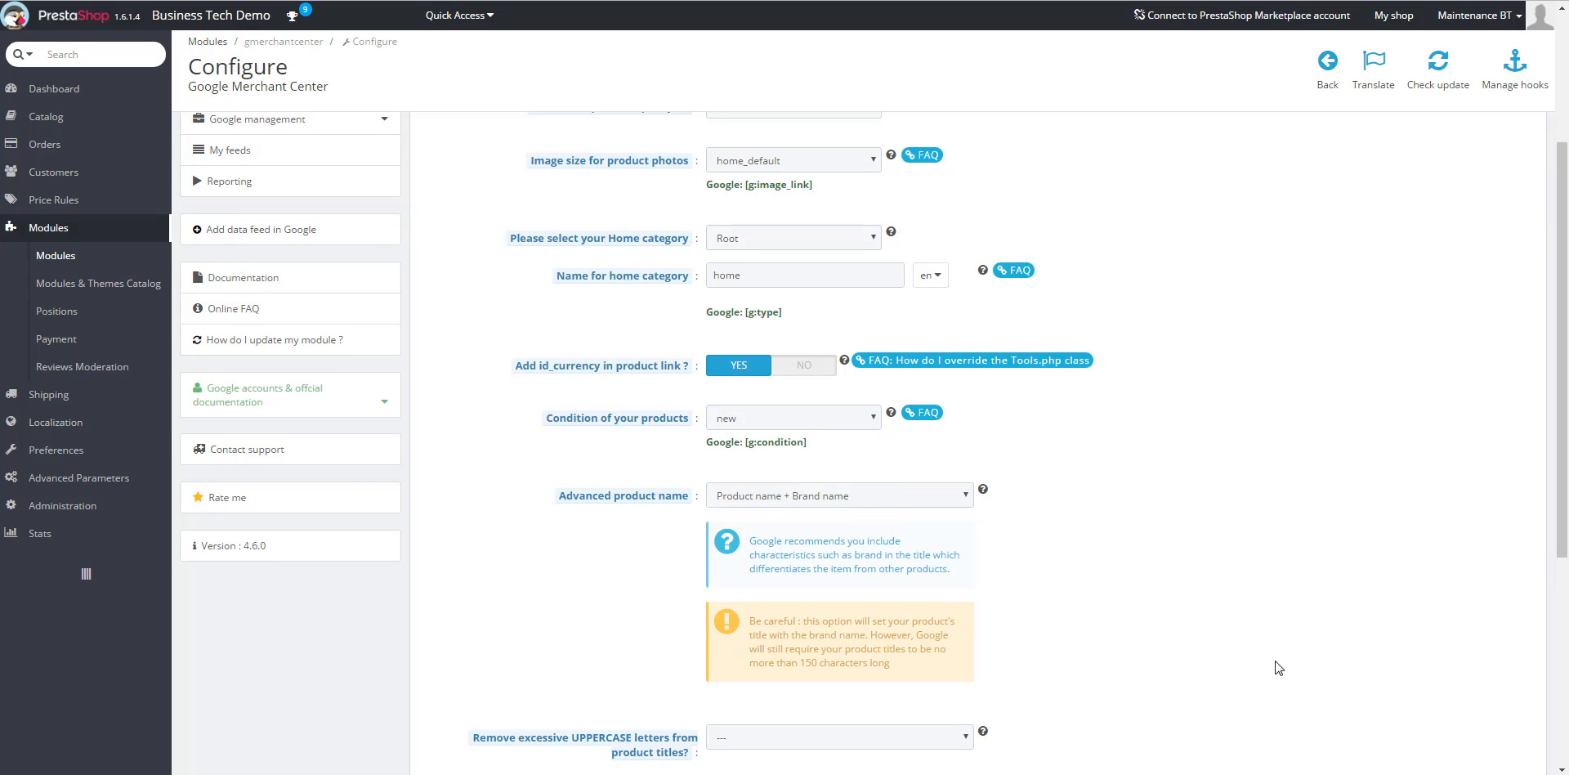
Set the removal of excessive uppercase letters in product titles to "Uppercase the first character of each word" and save the basic settings
scroll(1279, 667, down, 3)
mouse_move(629, 506)
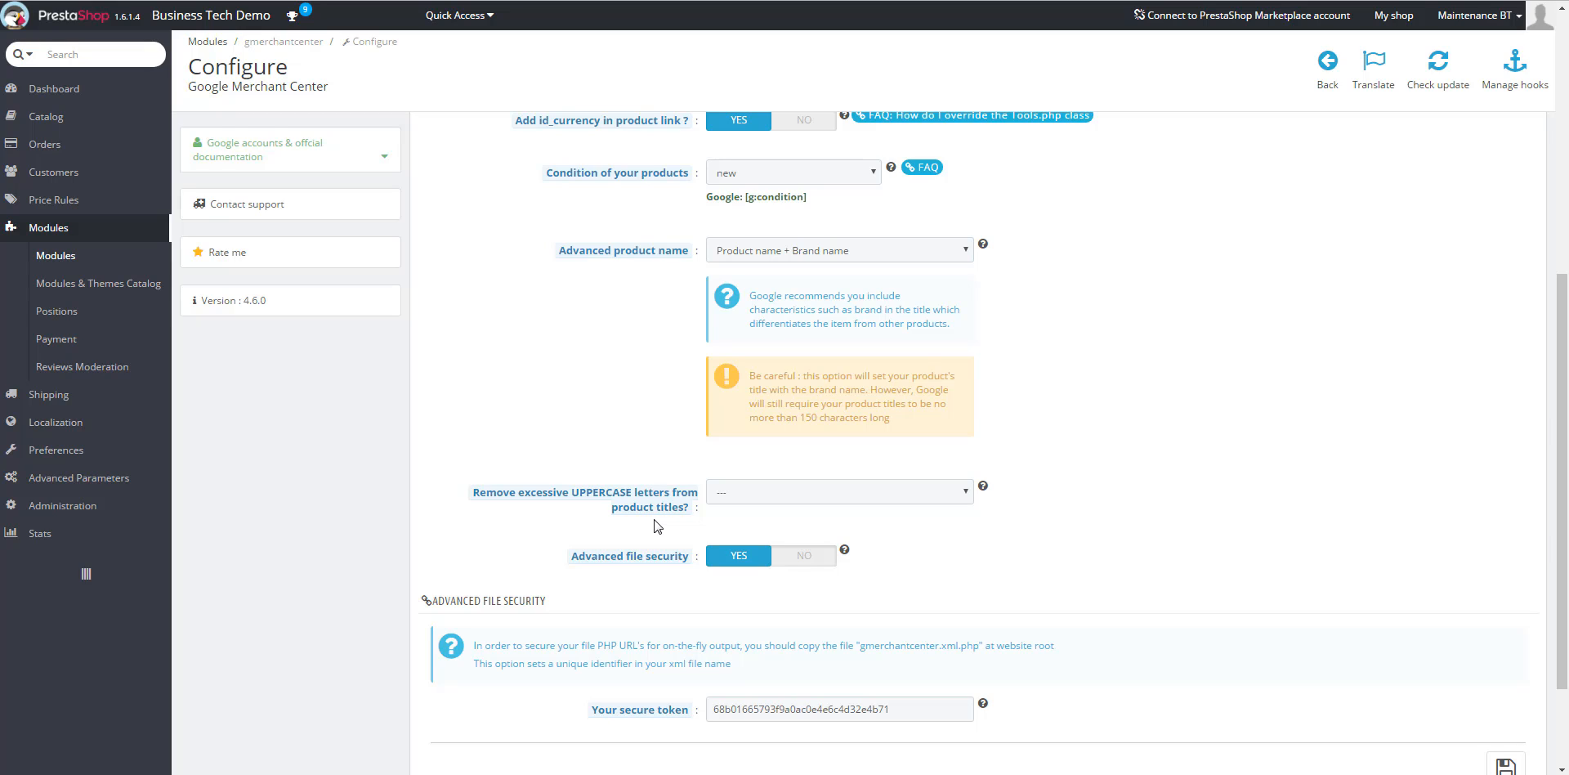
click(957, 492)
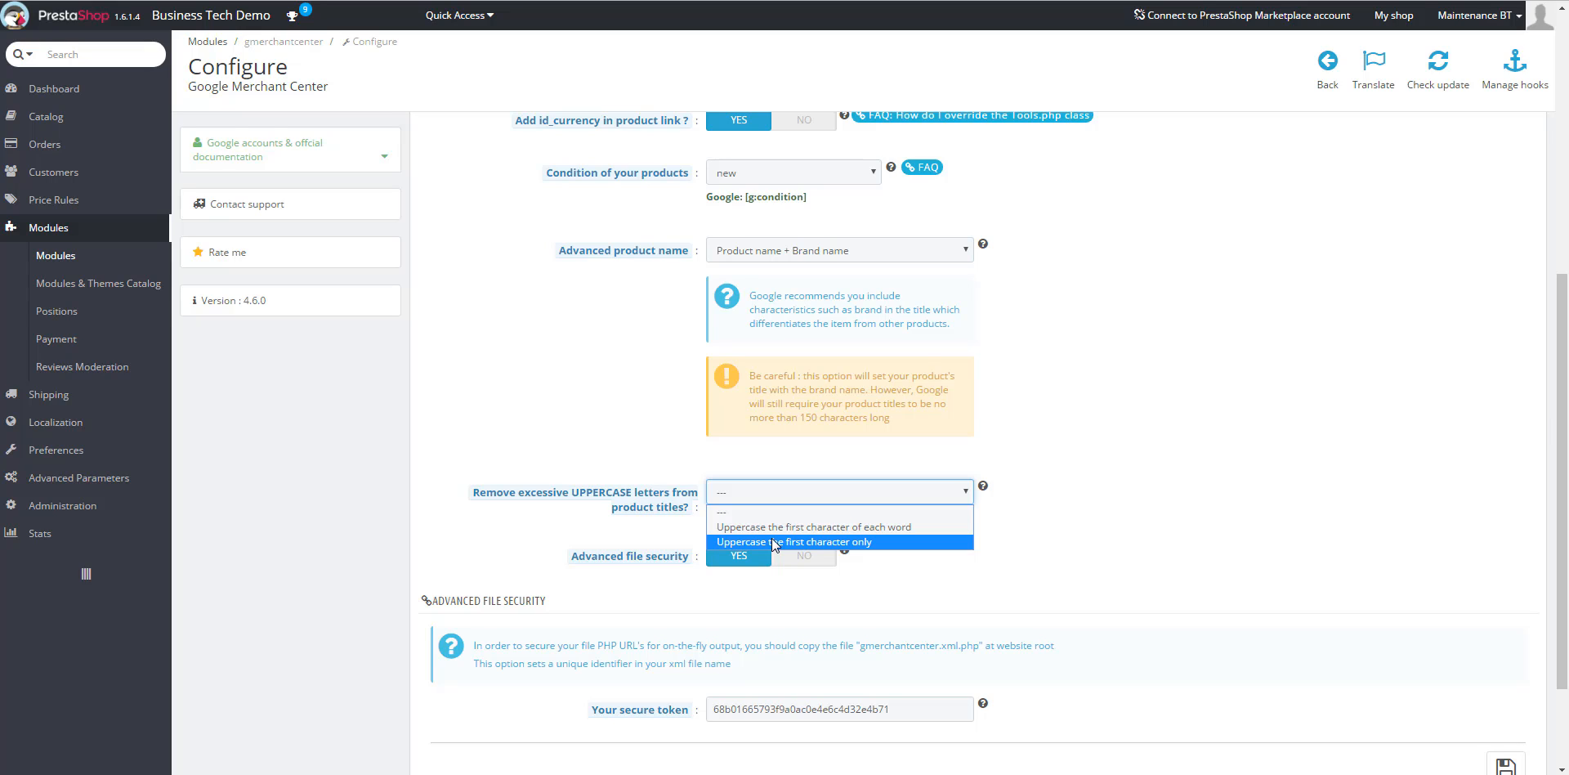
click(1141, 575)
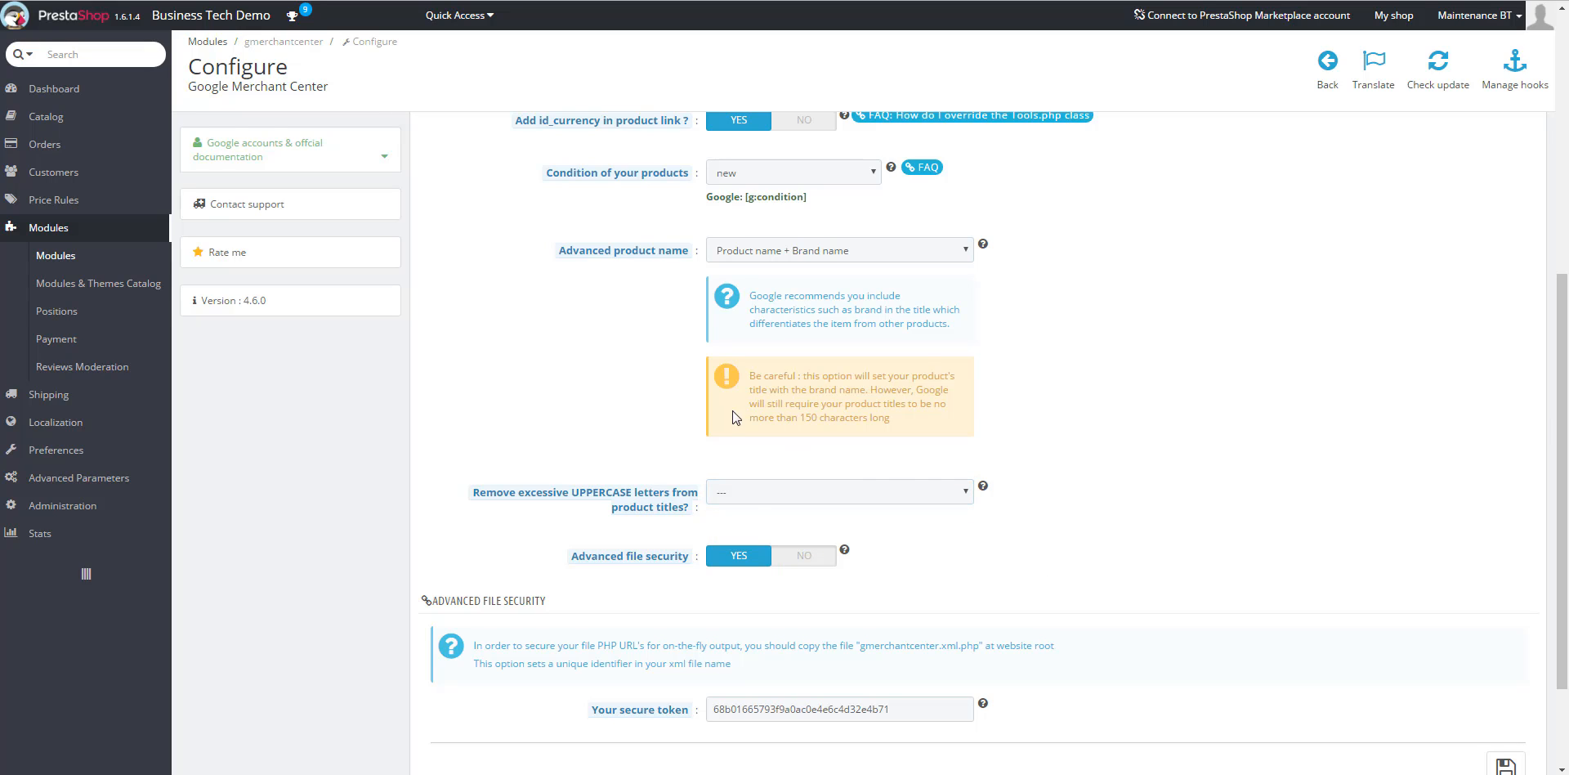
click(756, 493)
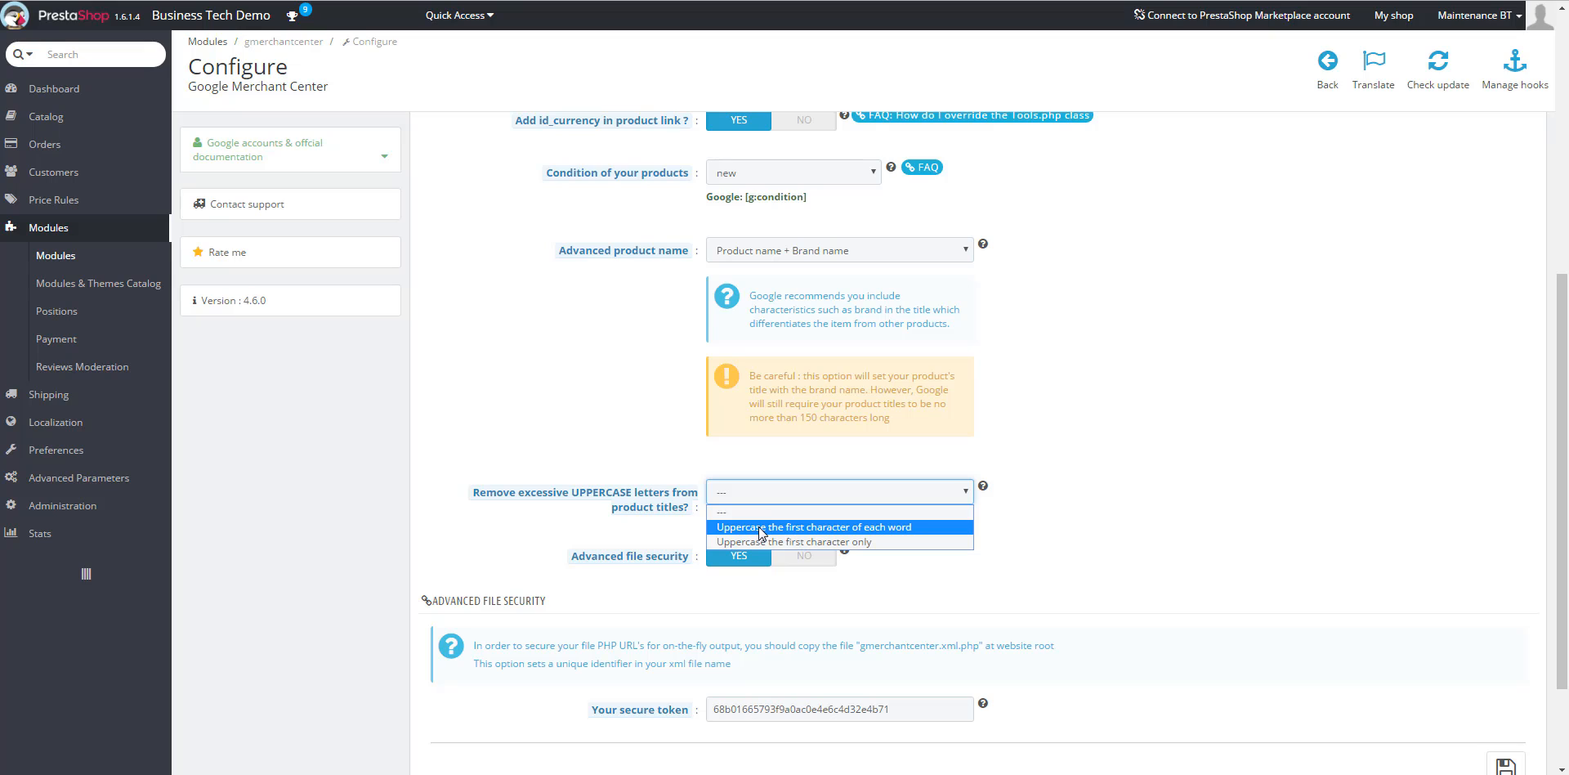
click(760, 527)
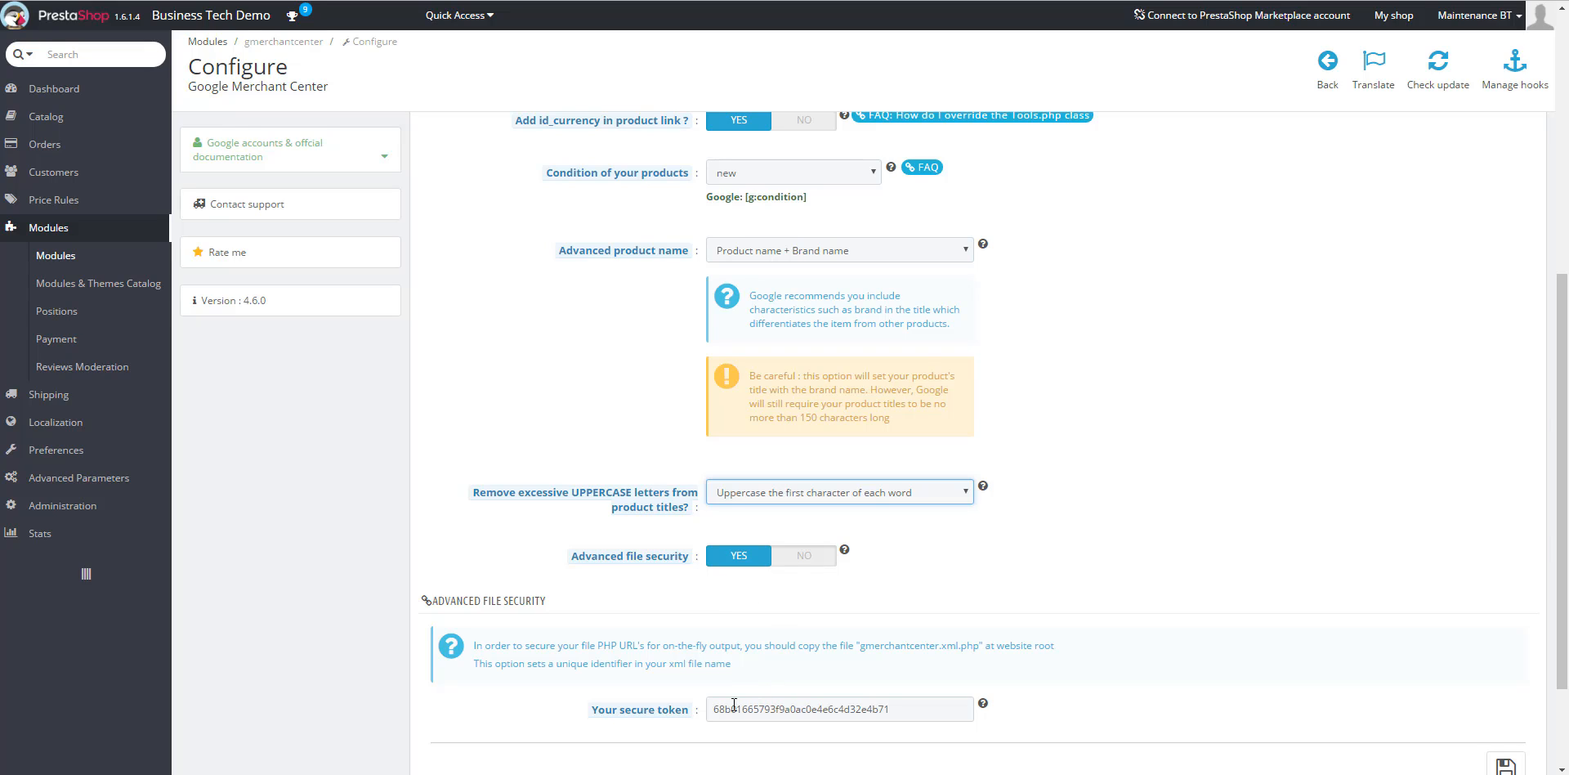
scroll(1185, 539, down, 3)
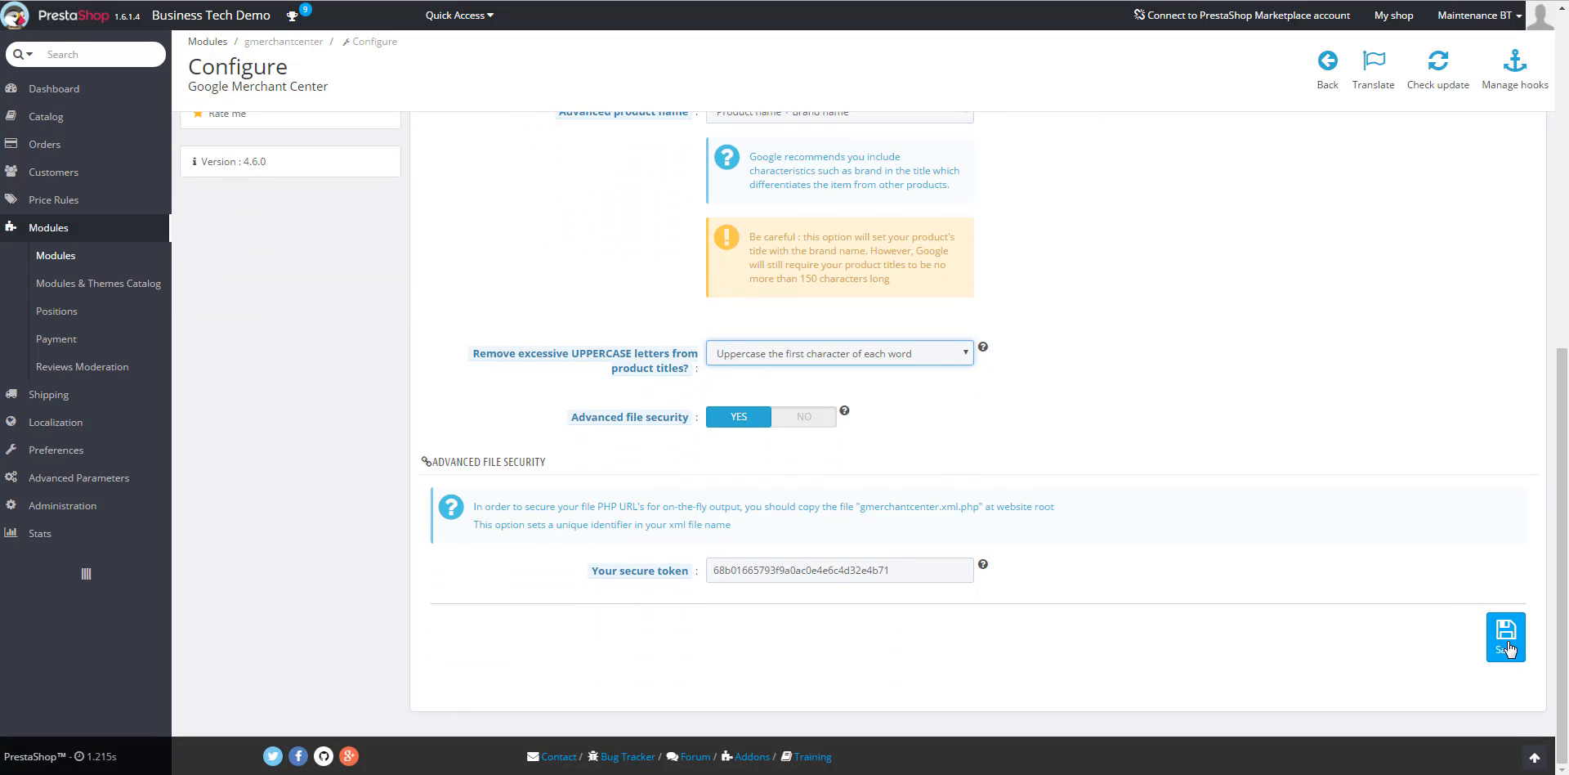
click(1508, 648)
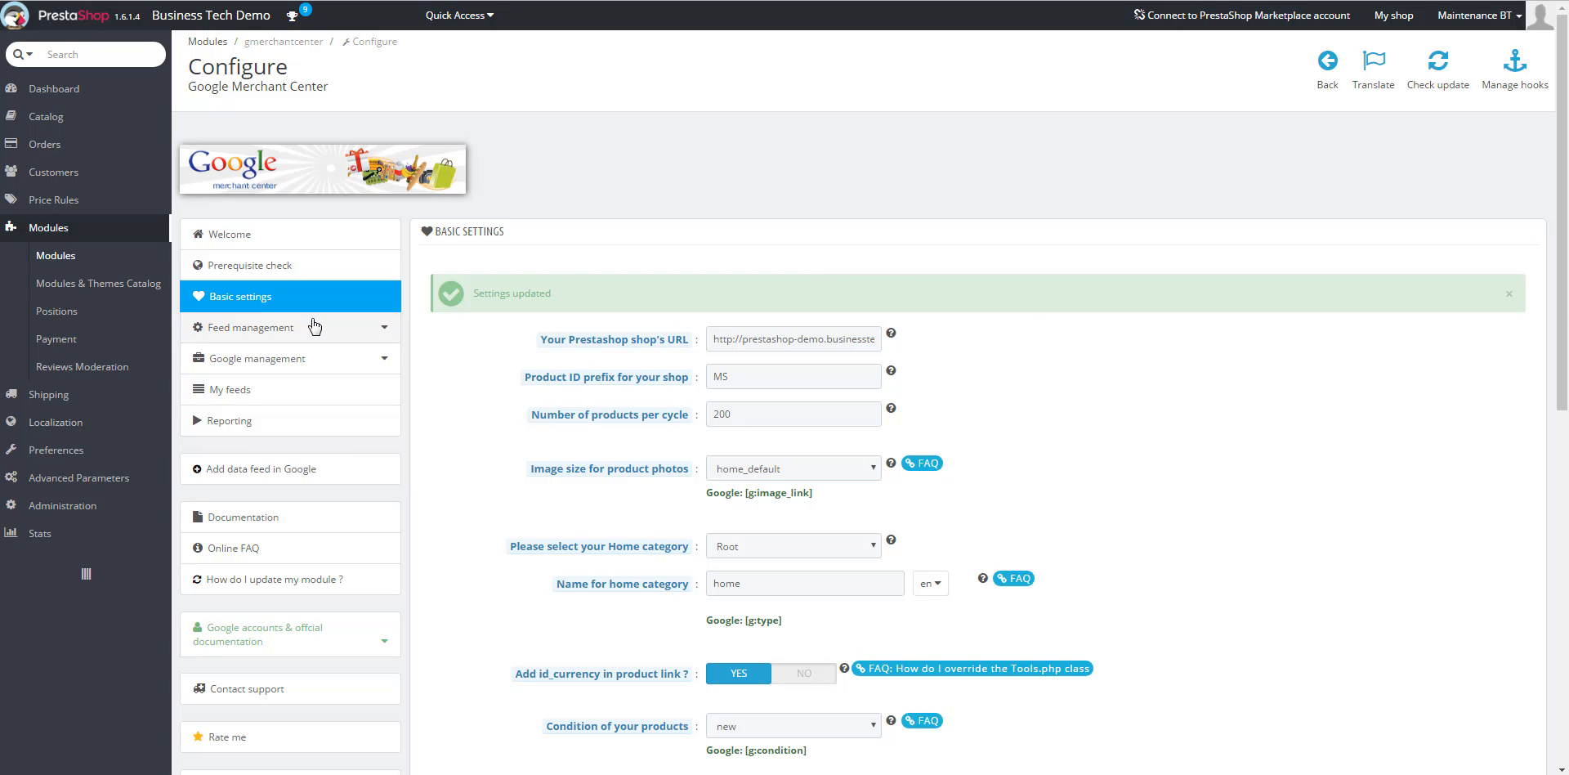
In the feed management's export method settings, choose Export by categories and save
click(240, 330)
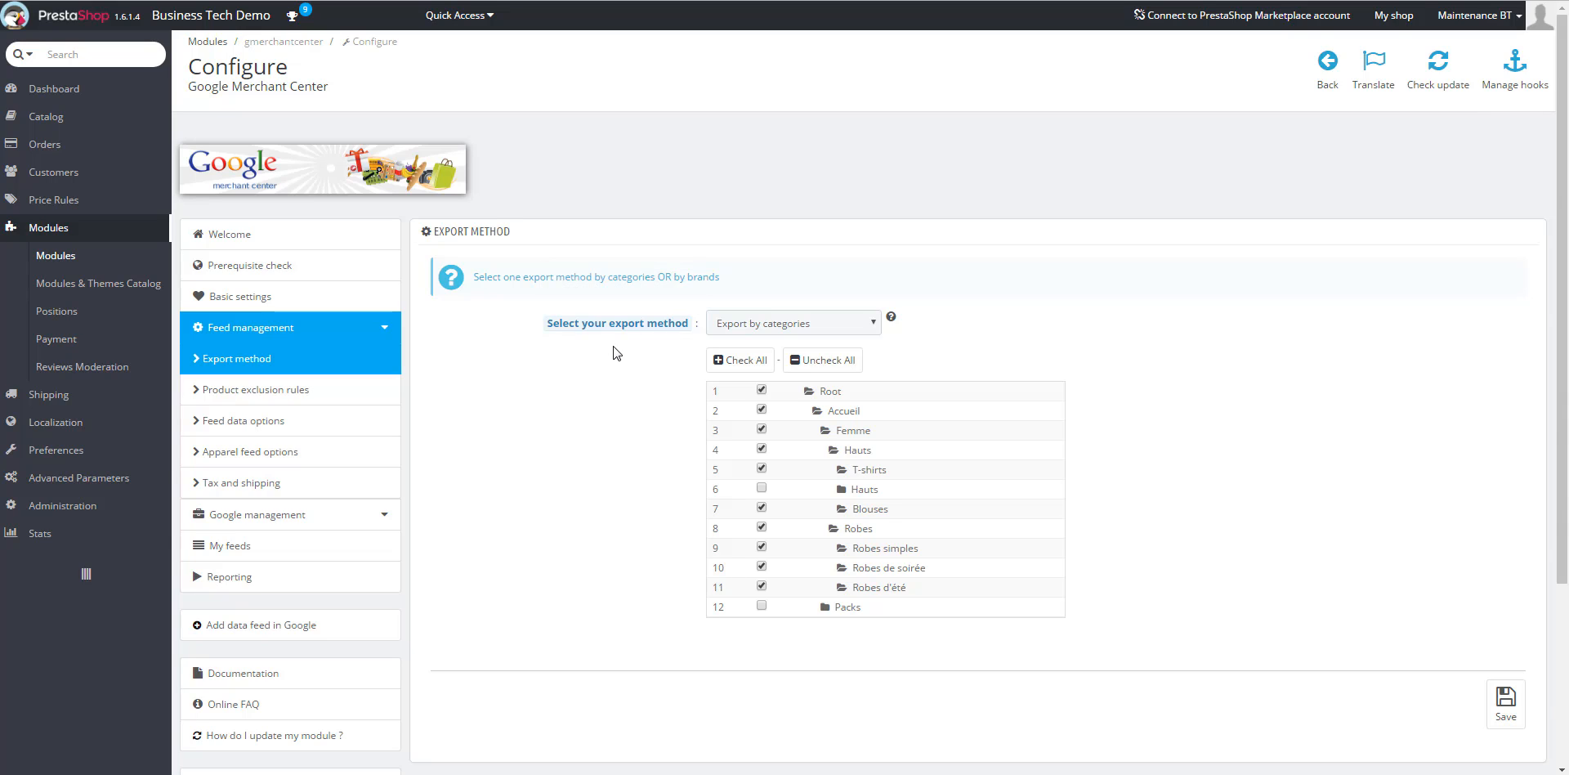
click(817, 326)
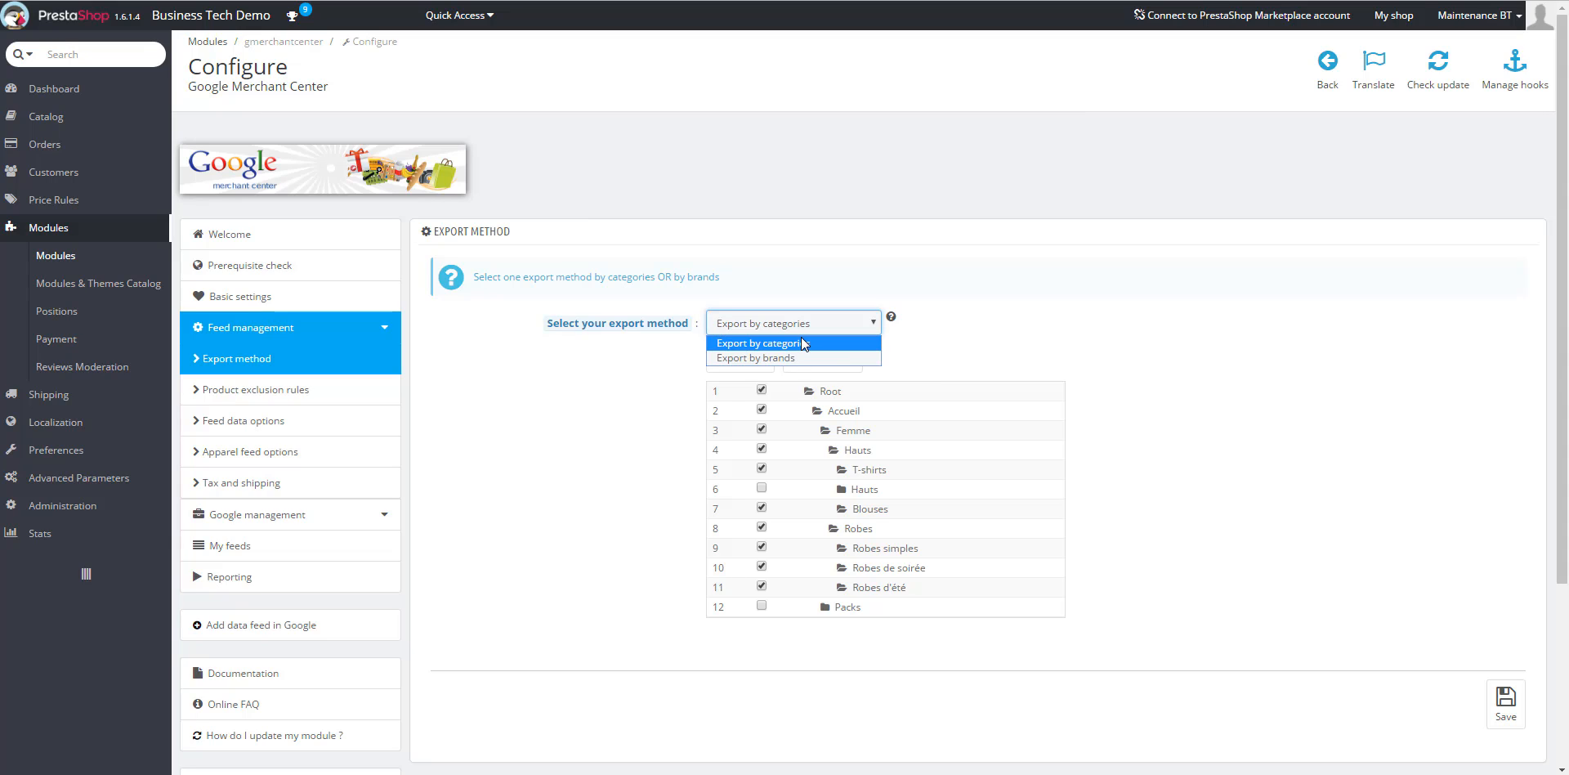
click(804, 343)
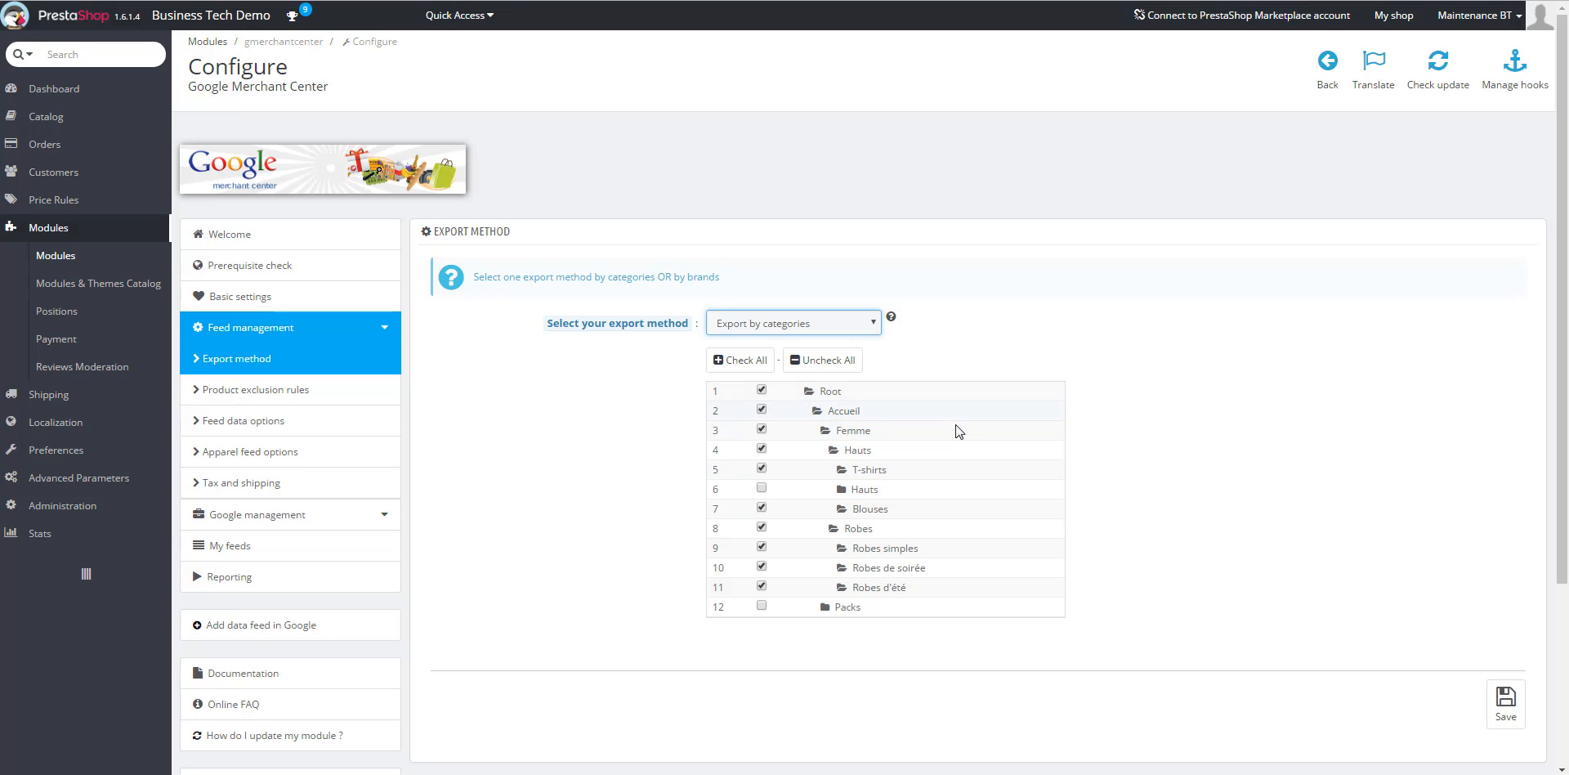
scroll(1054, 449, down, 2)
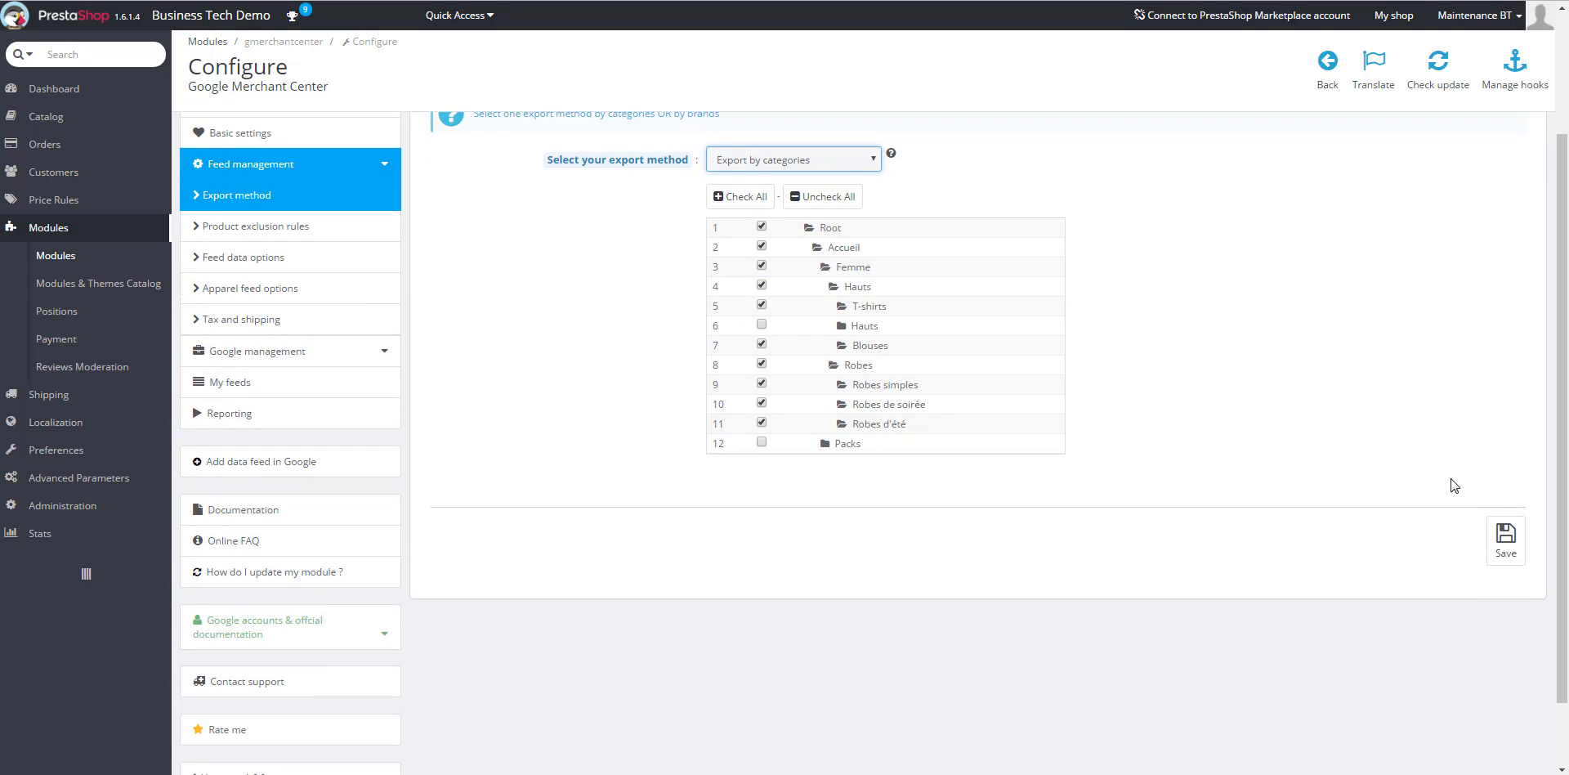
click(1520, 541)
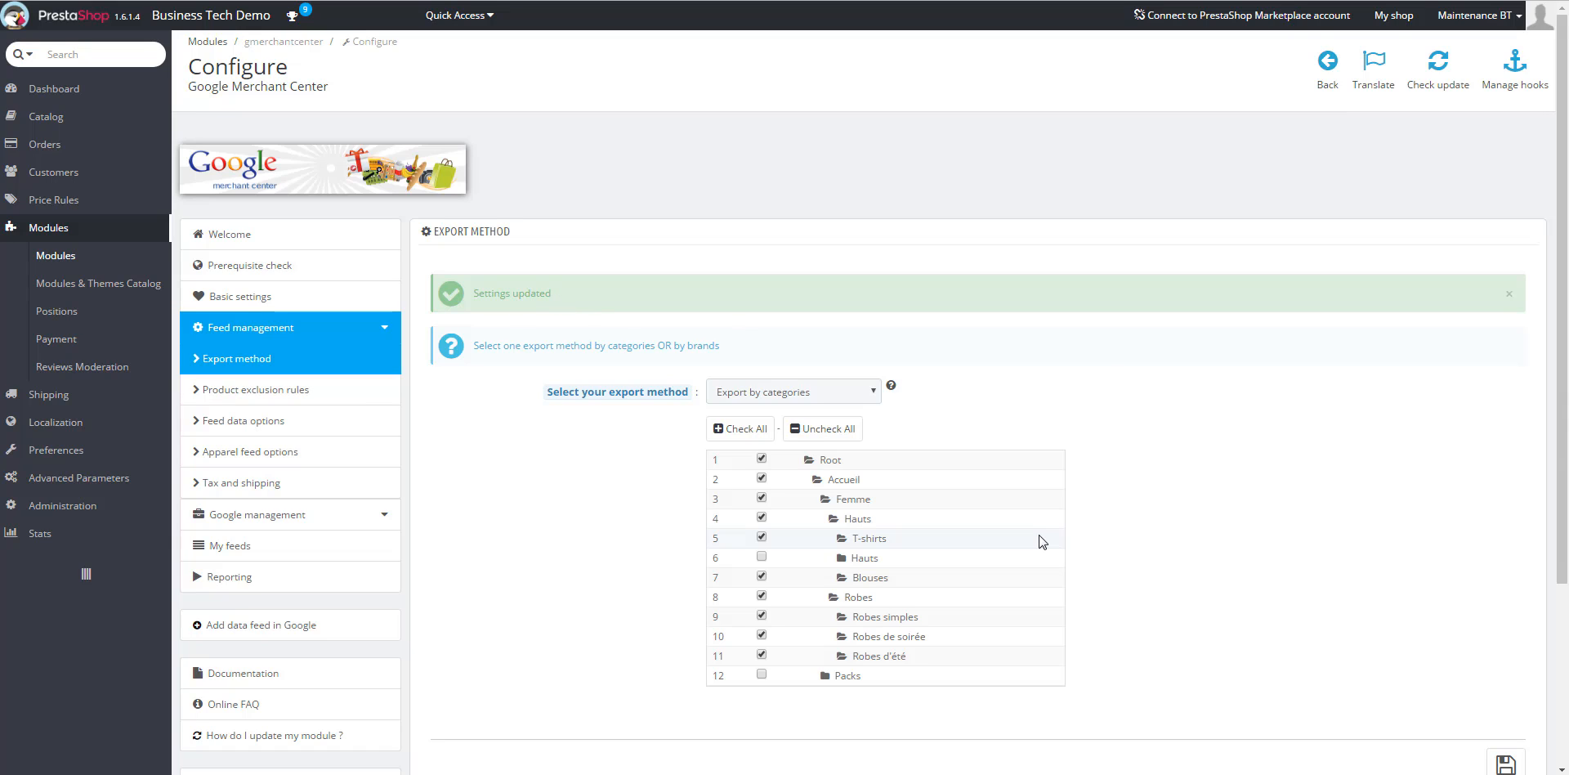
In the product exclusion rules, find "robe imprimée" and add product 3 - Robe imprimée to the excluded products list
click(227, 390)
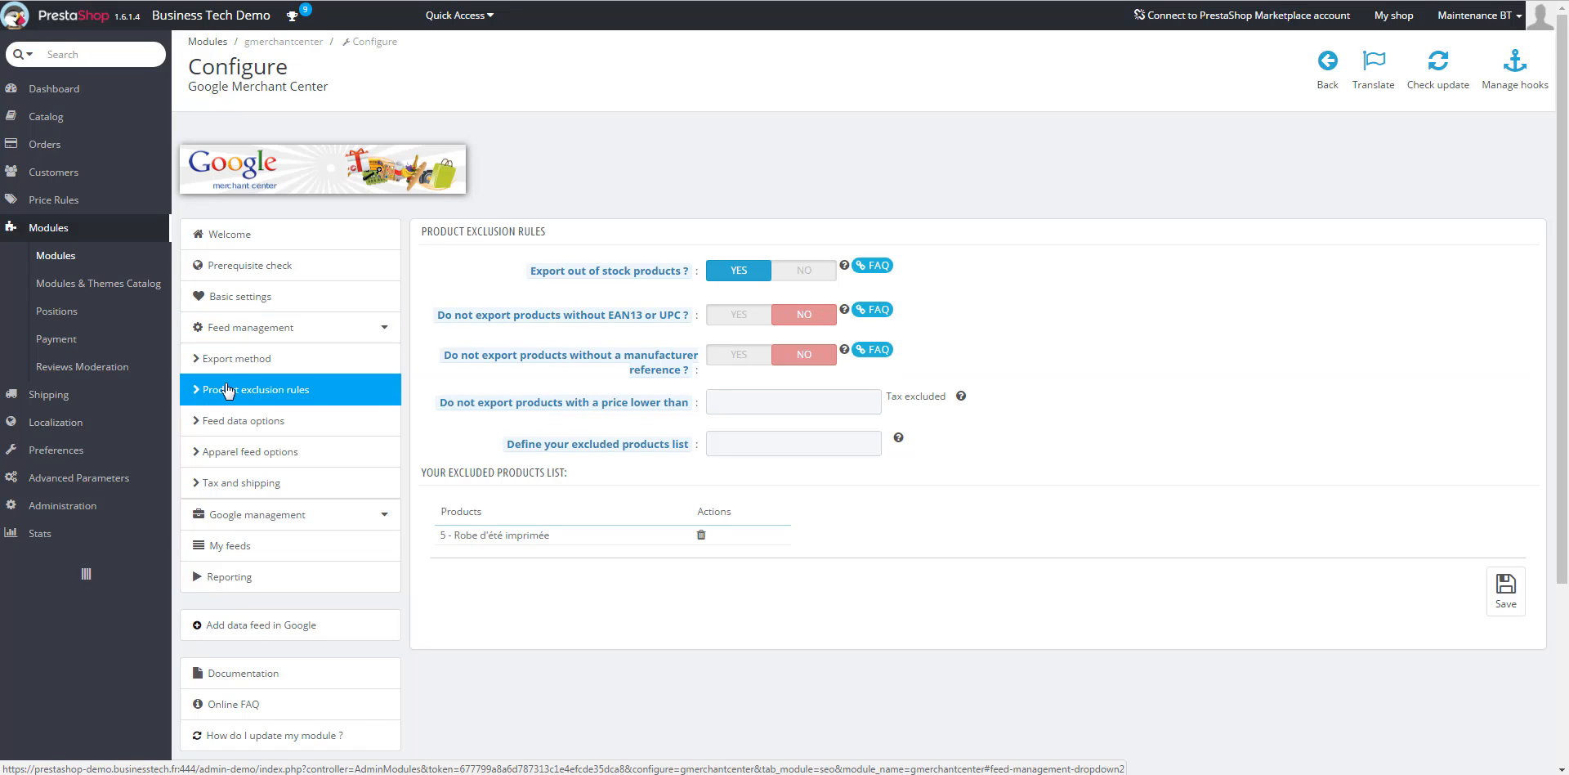
click(767, 446)
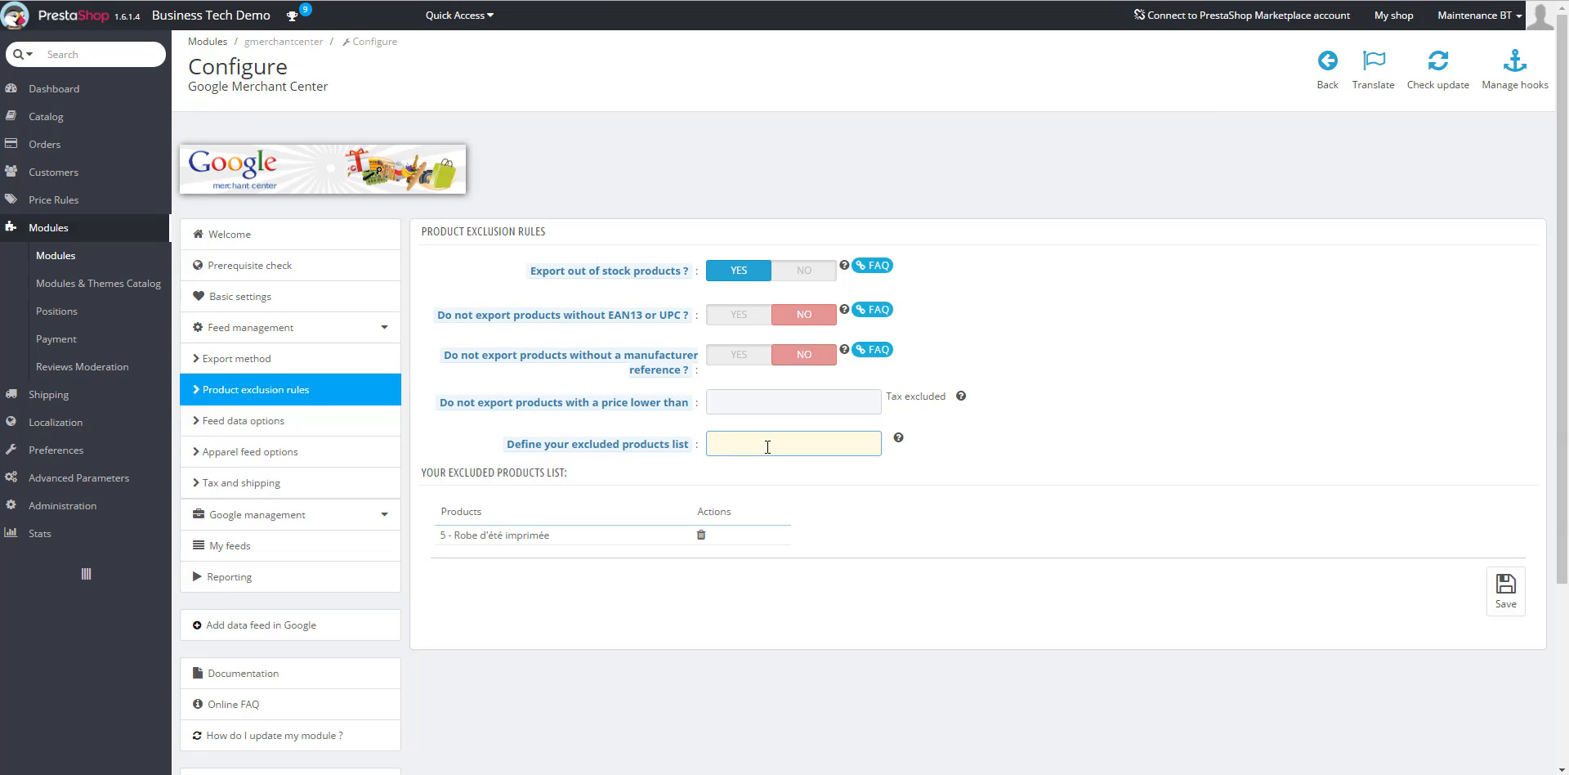
text(robe imprimée)
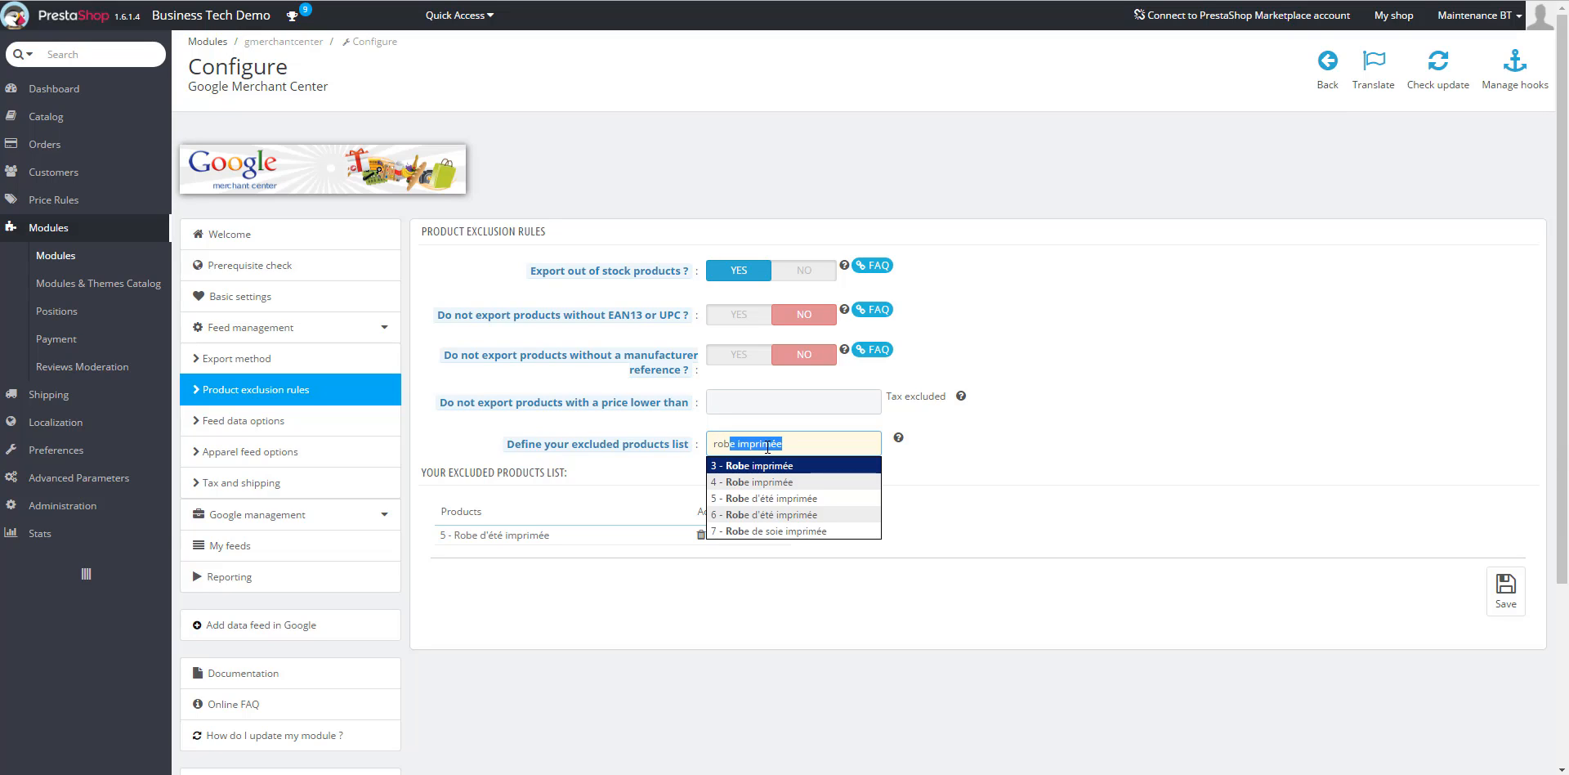
click(773, 468)
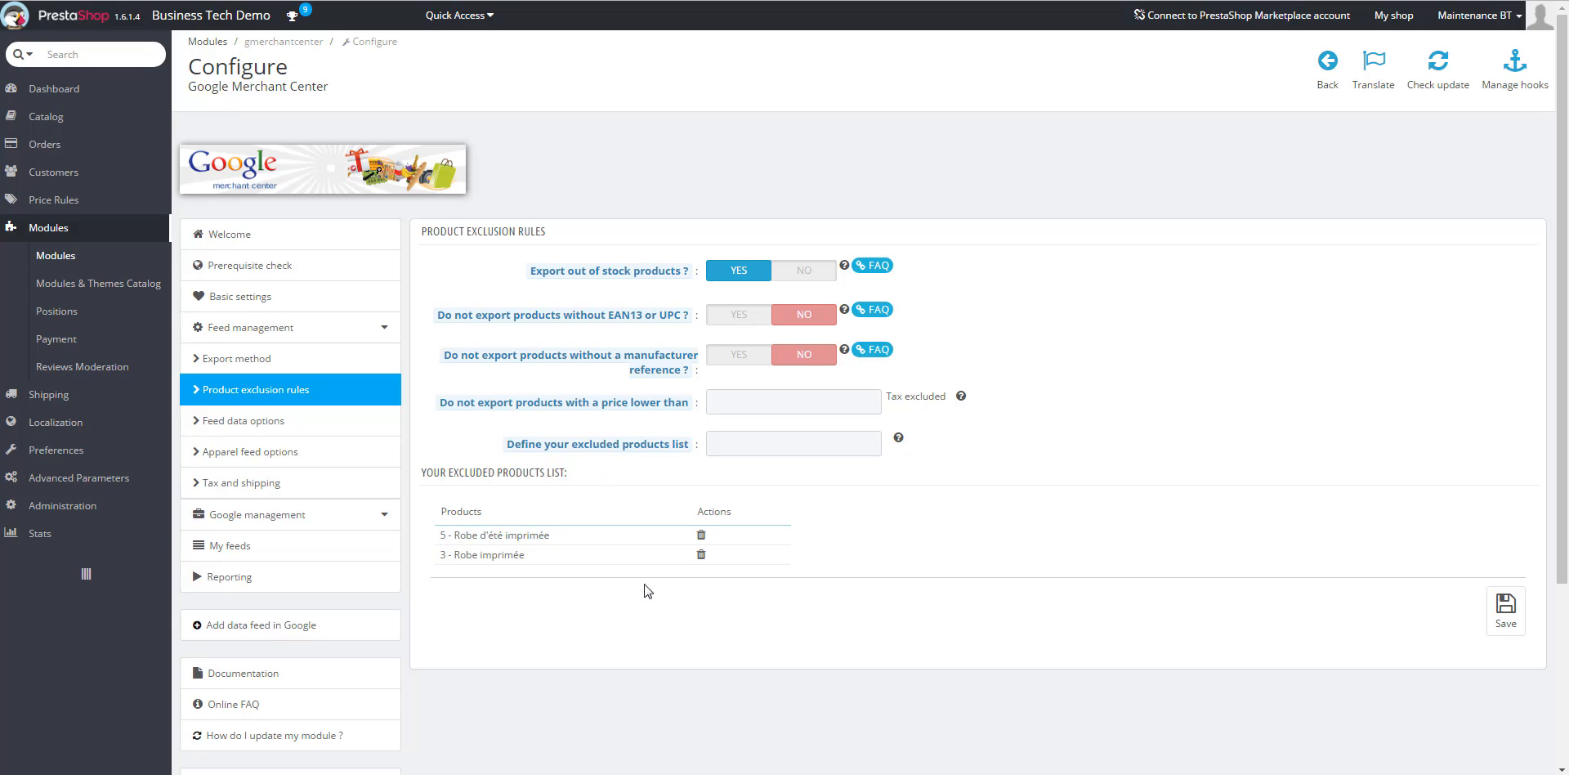
Set the export of out of stock products to No and save the product exclusion rules
click(768, 401)
click(822, 281)
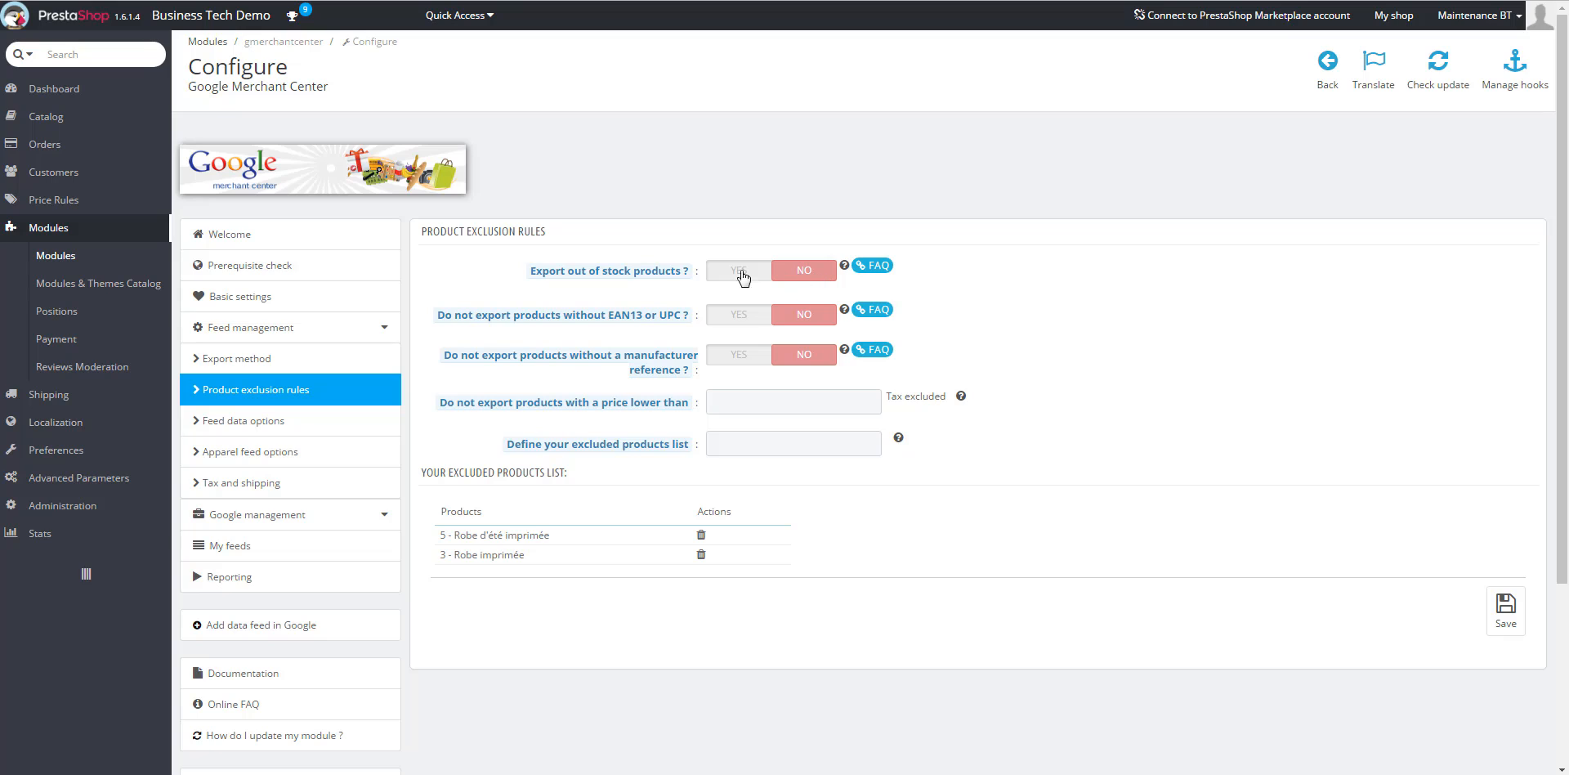
mouse_move(615, 315)
click(1514, 625)
In the feed data options, set the product description to Short description
click(261, 424)
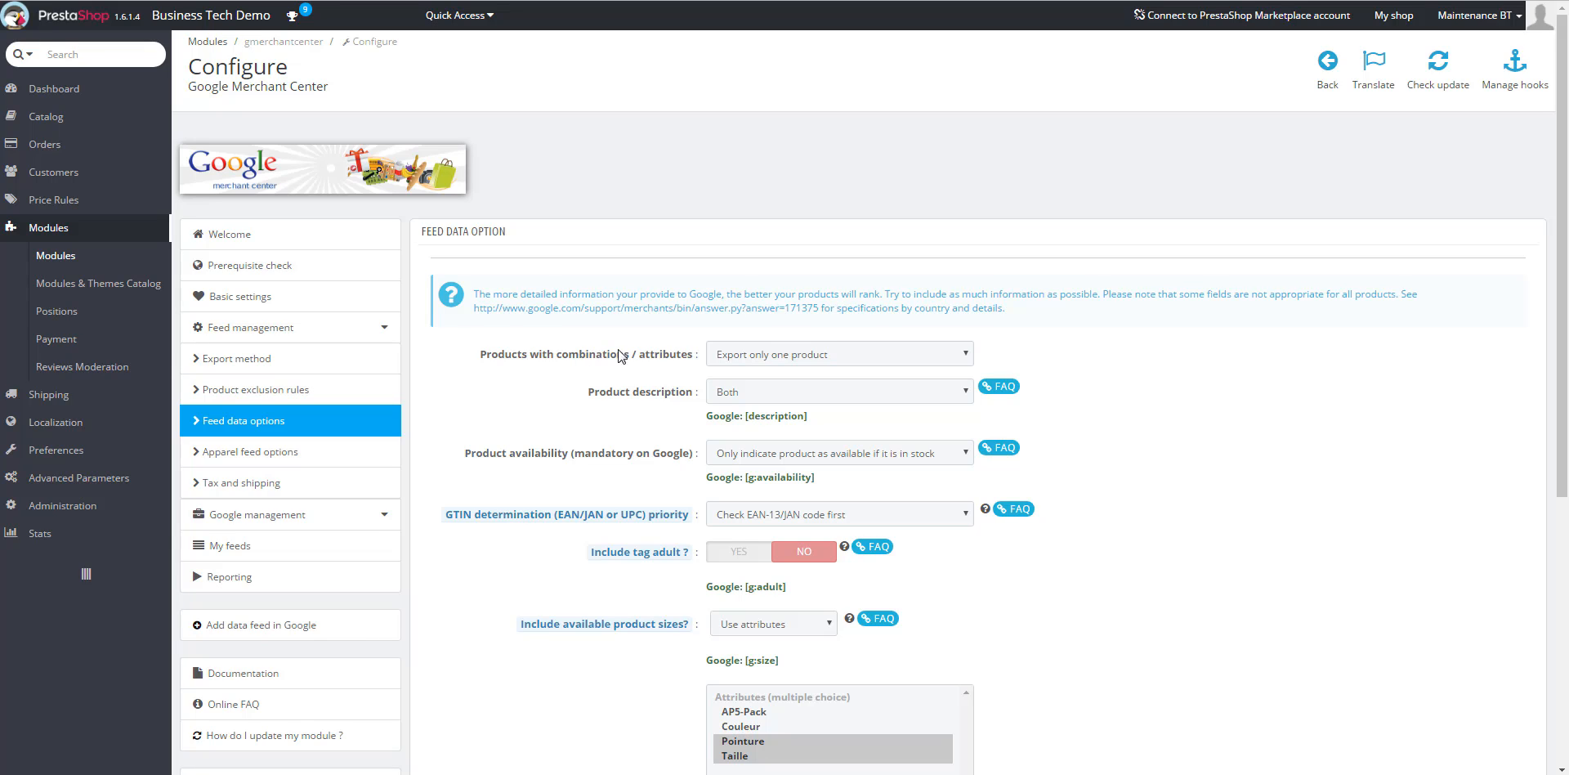
click(790, 362)
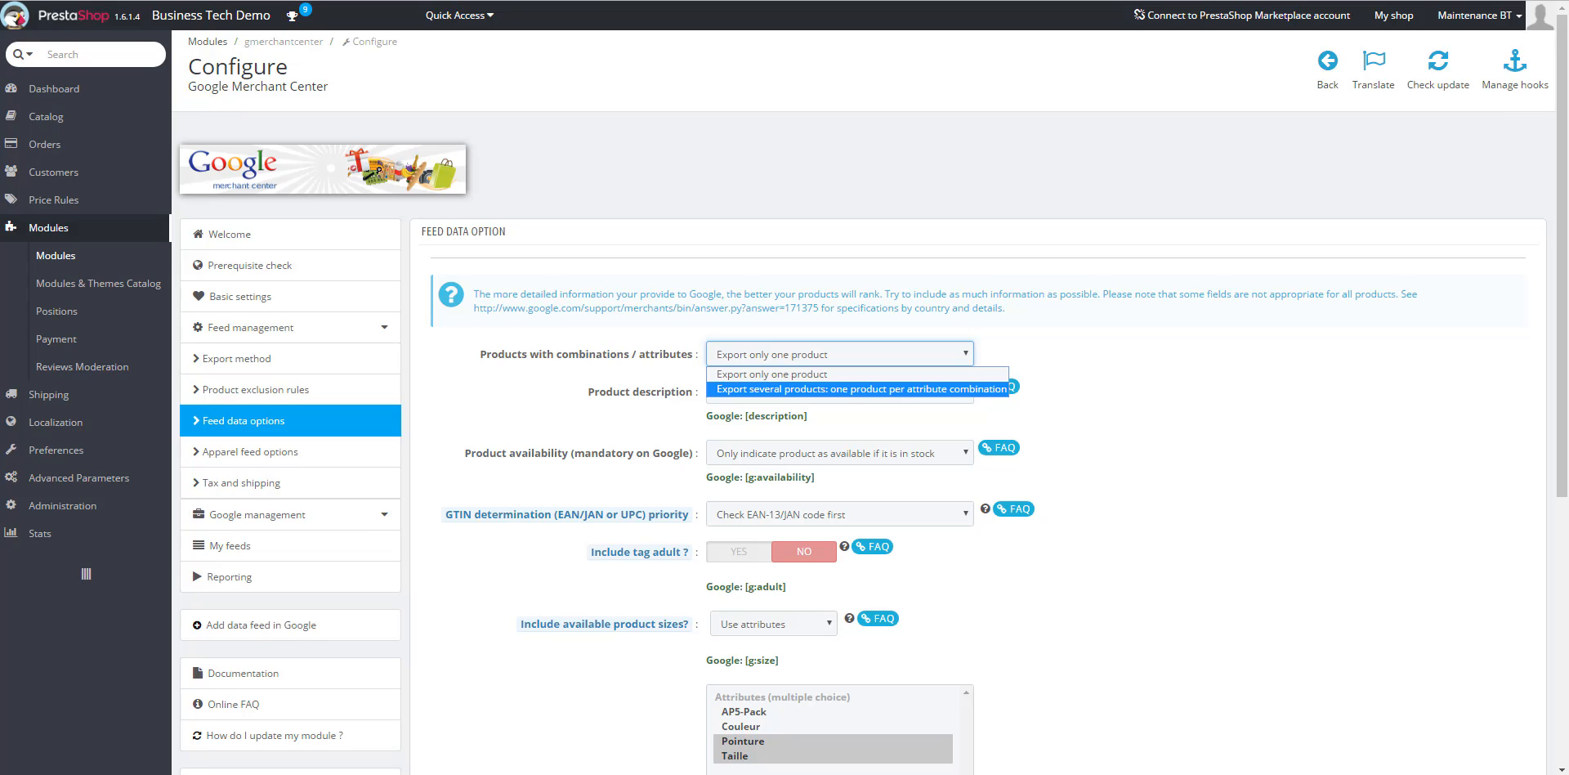
click(885, 404)
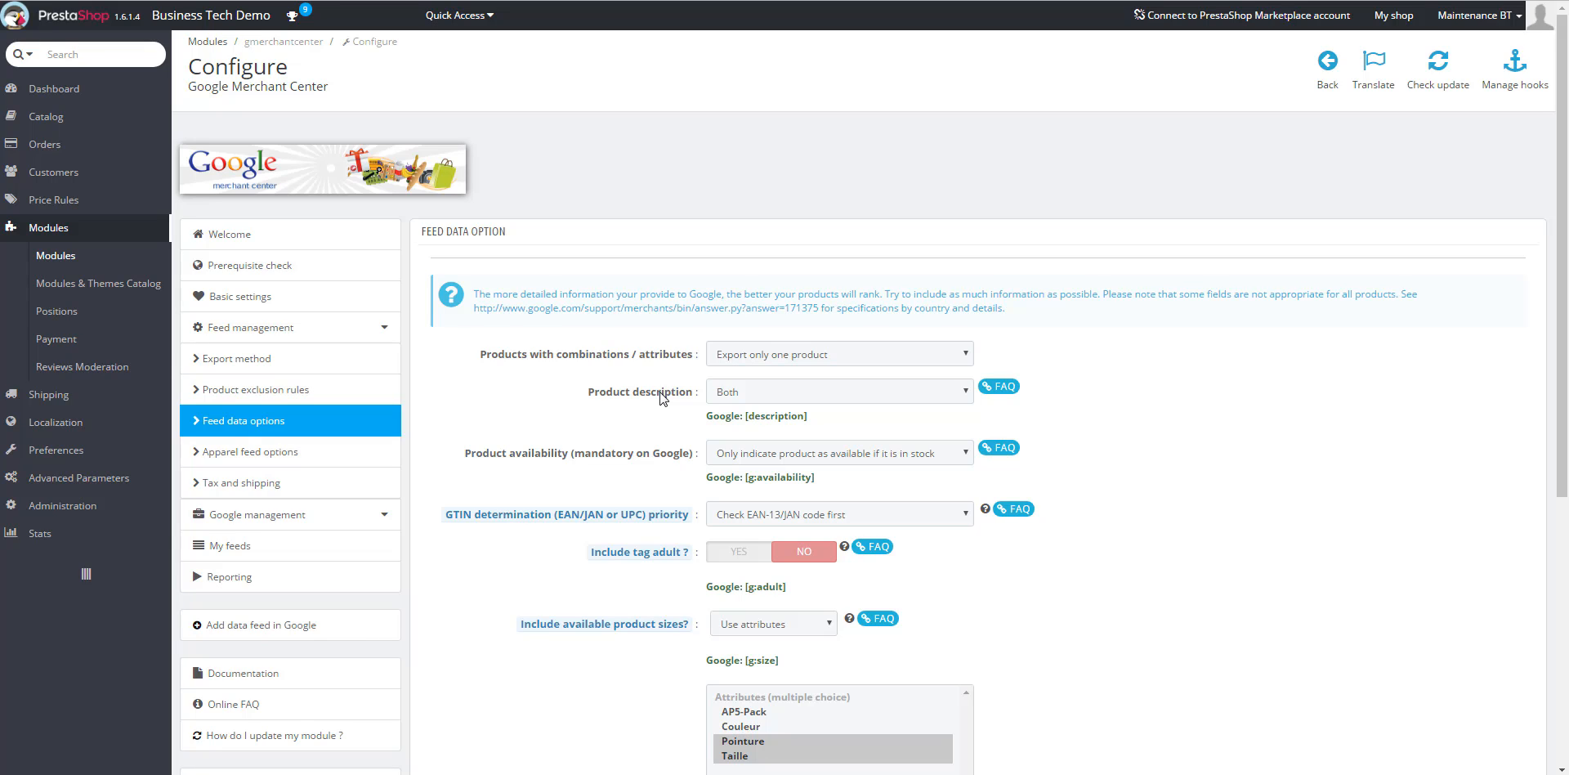
click(759, 393)
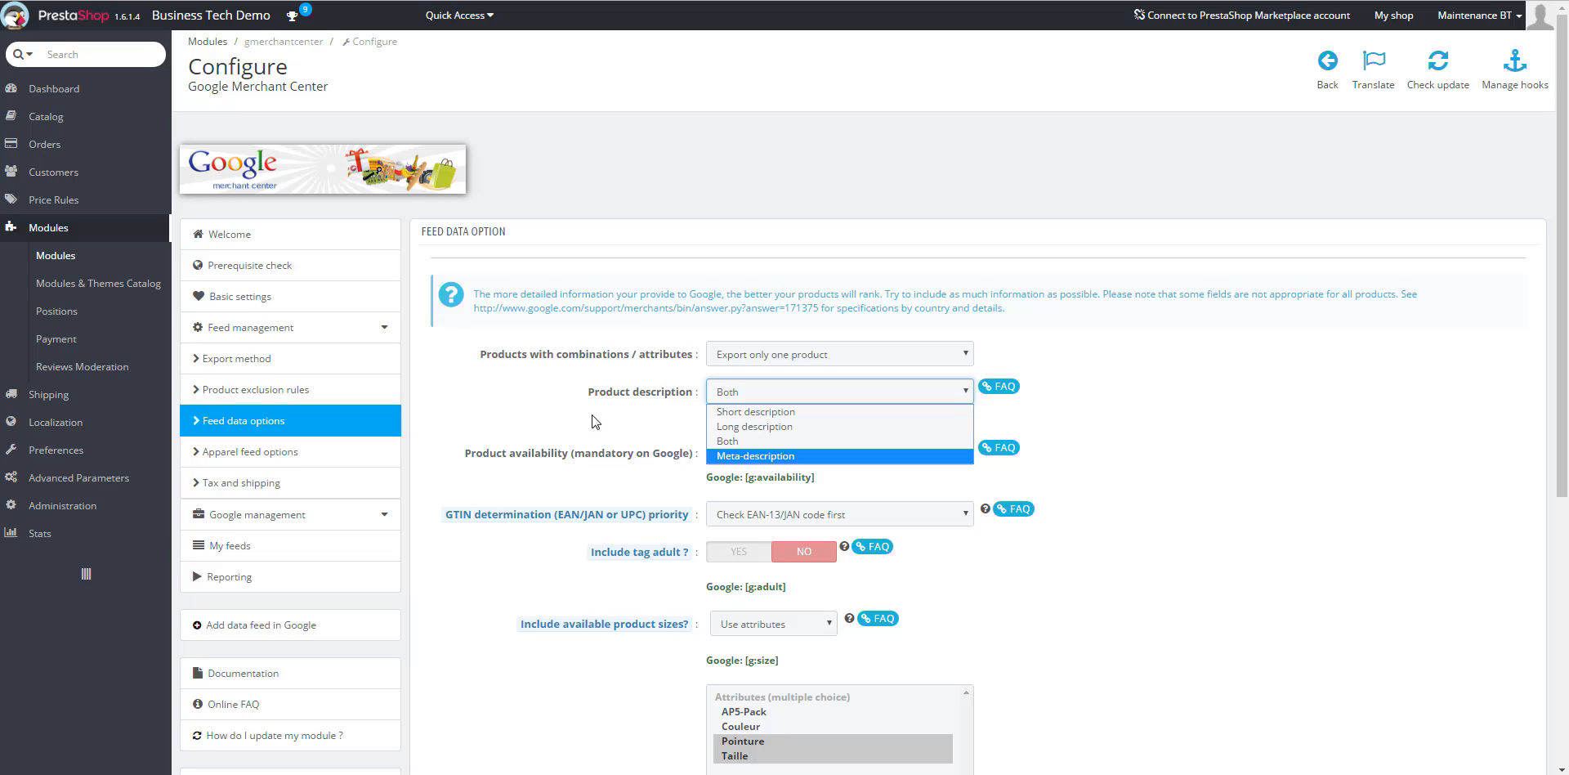
click(795, 412)
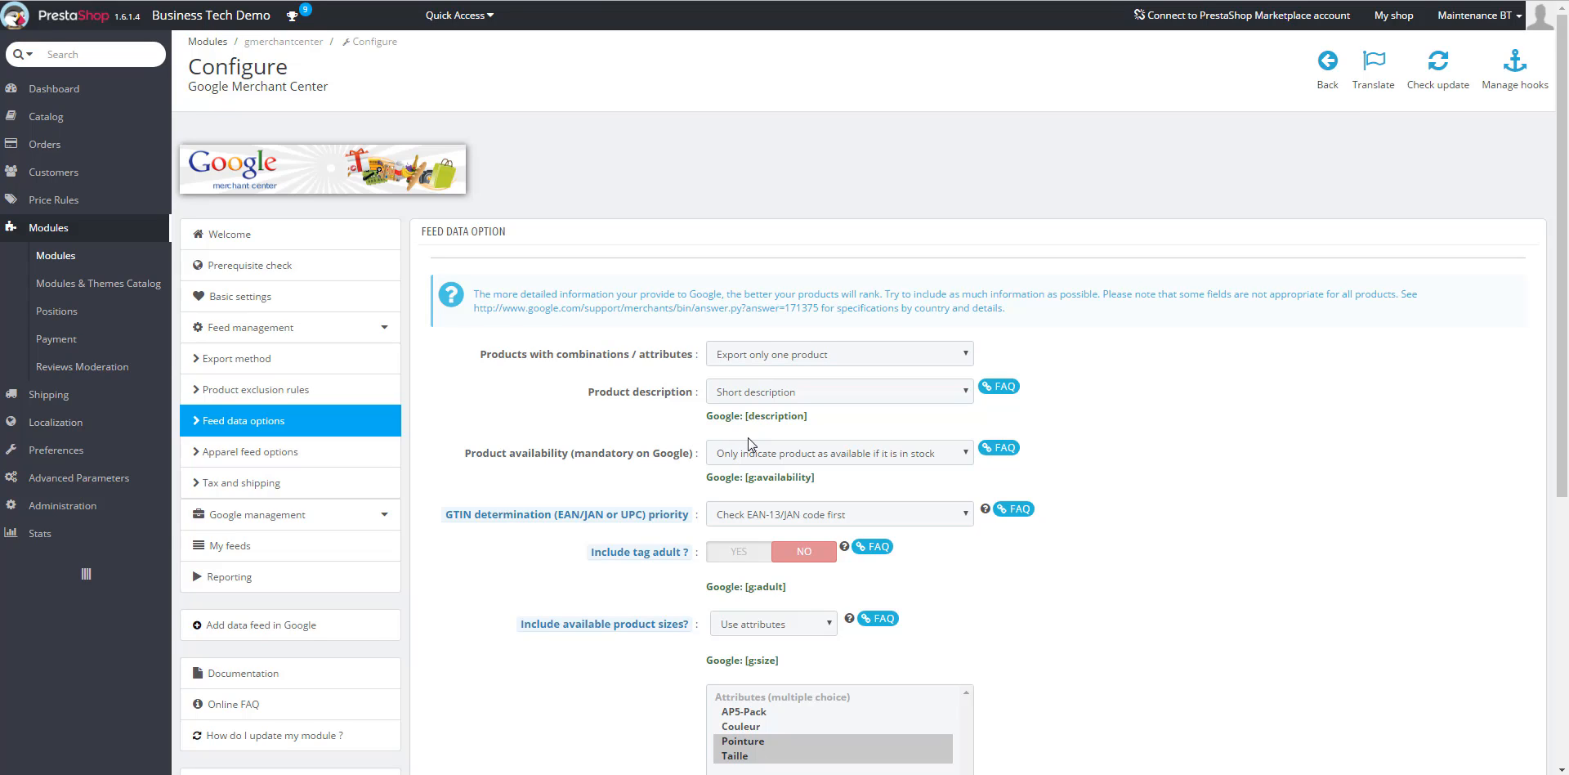
Set product availability to "Only indicate product as available if it is in stock" and the GTIN priority to "Check EAN-13/JAN code first"
click(802, 454)
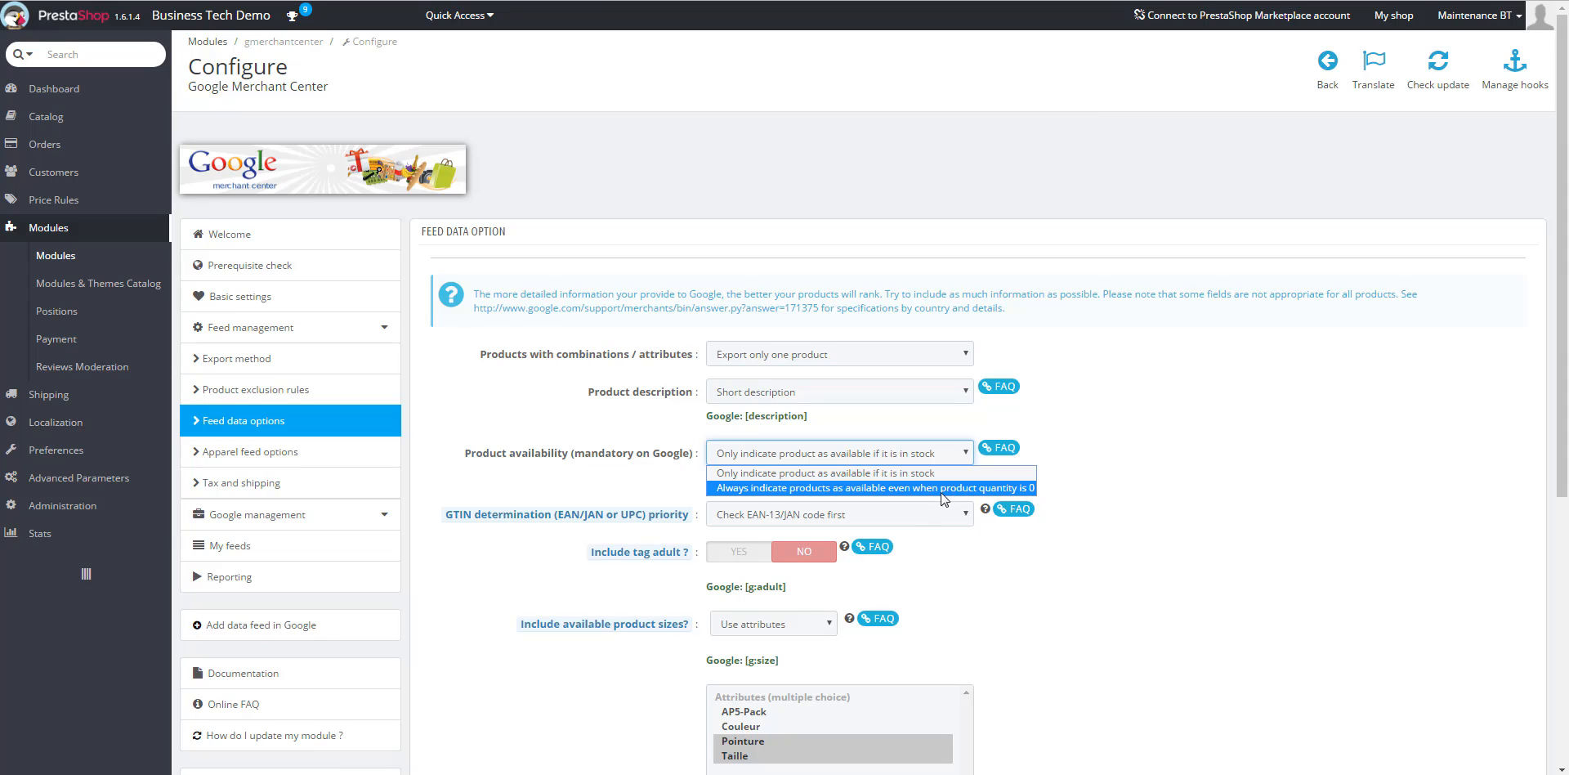
click(764, 474)
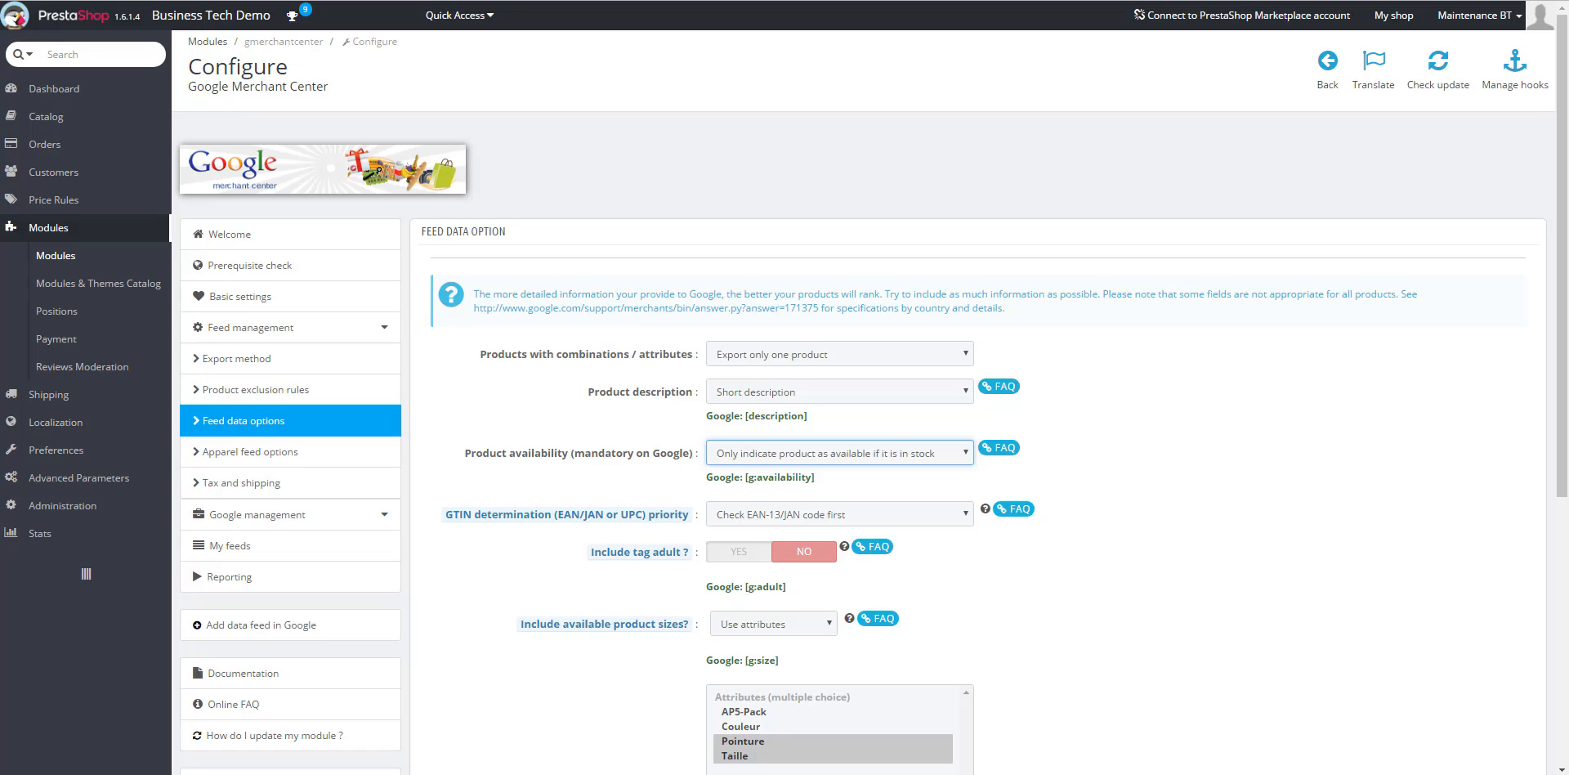
click(549, 538)
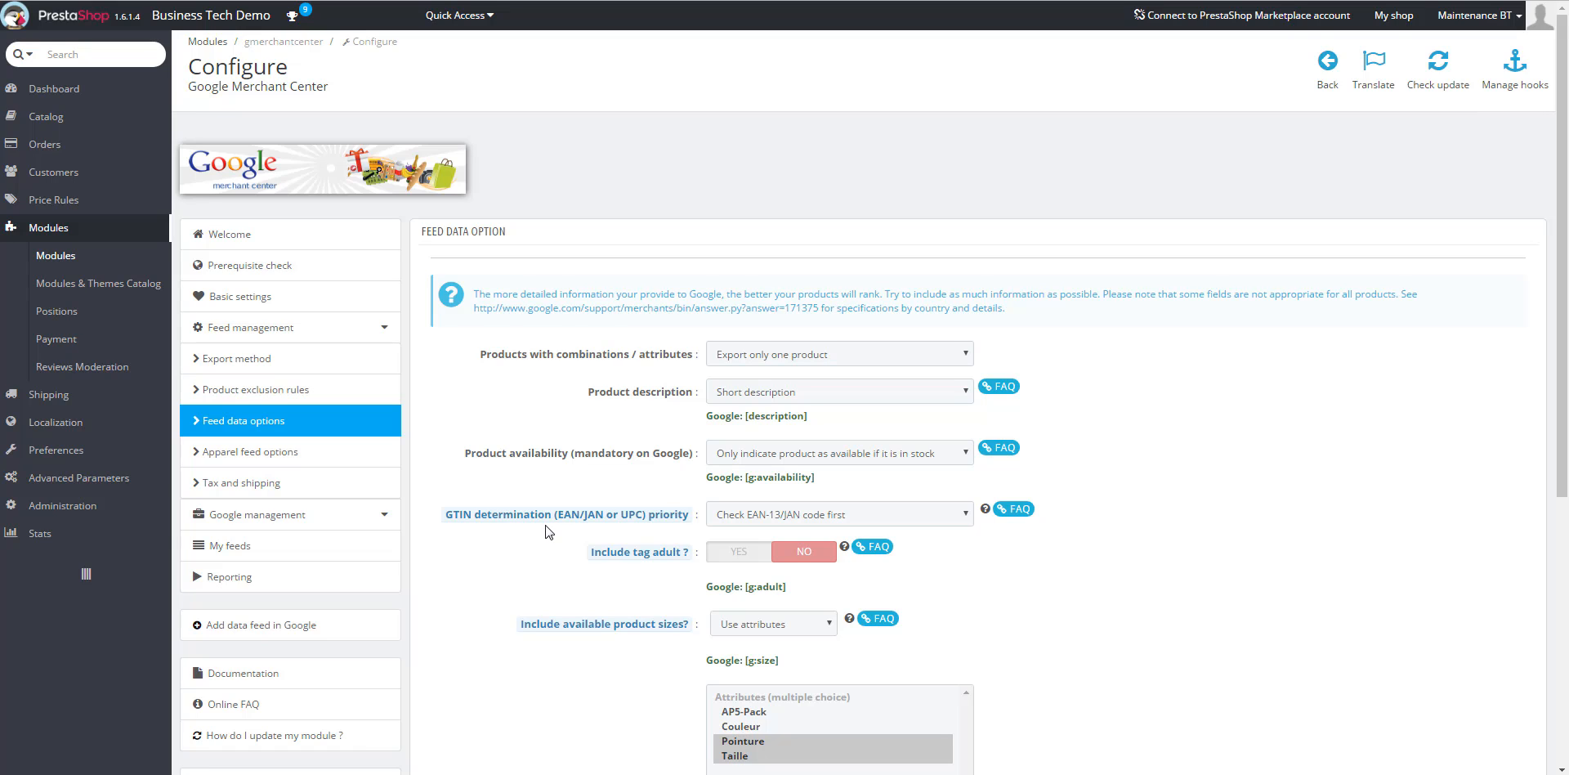
click(757, 517)
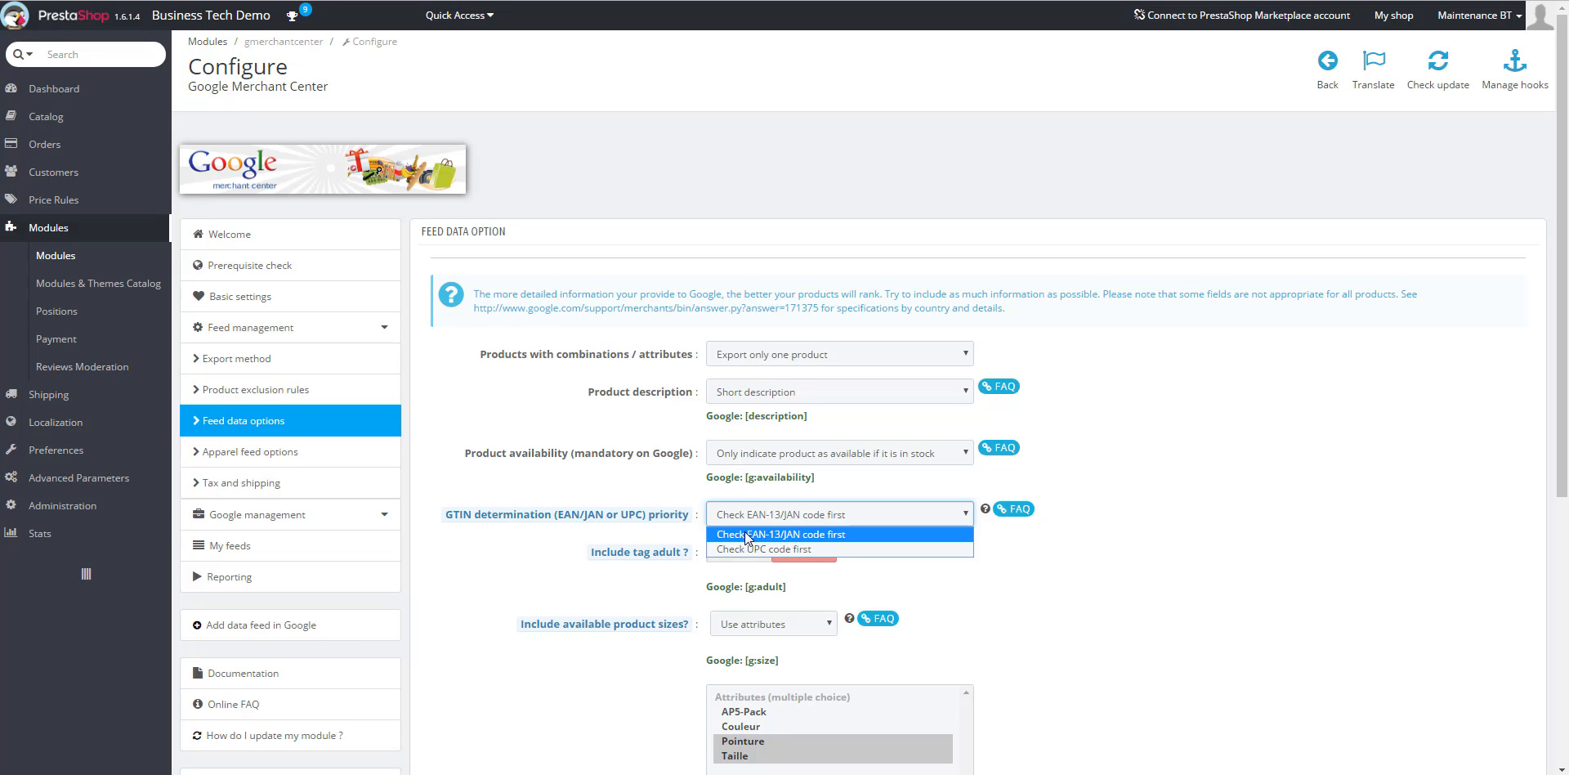
click(746, 536)
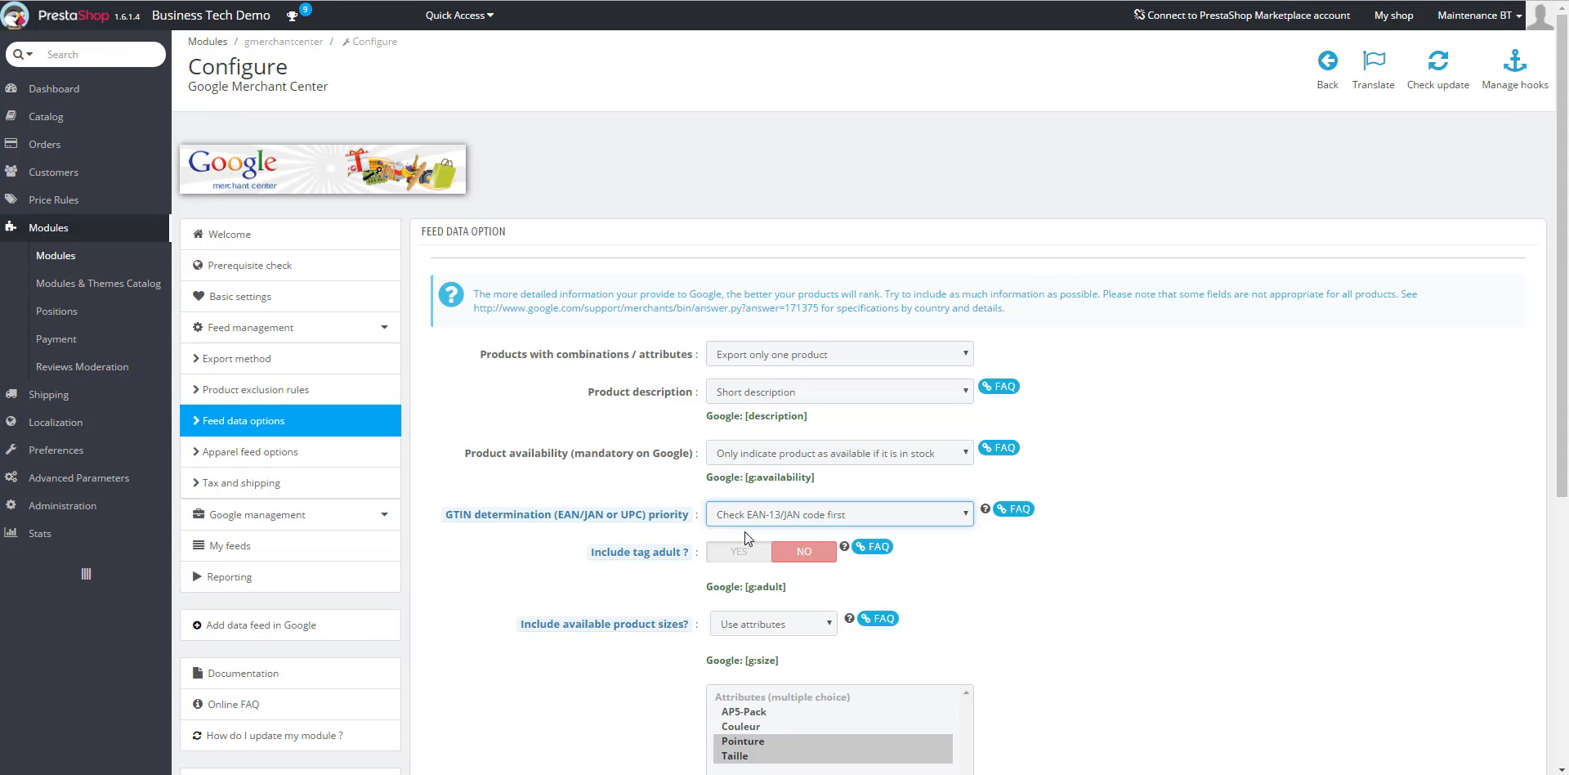
Set the inclusion of the adult tag to Yes and save the feed data options
scroll(740, 541, down, 1)
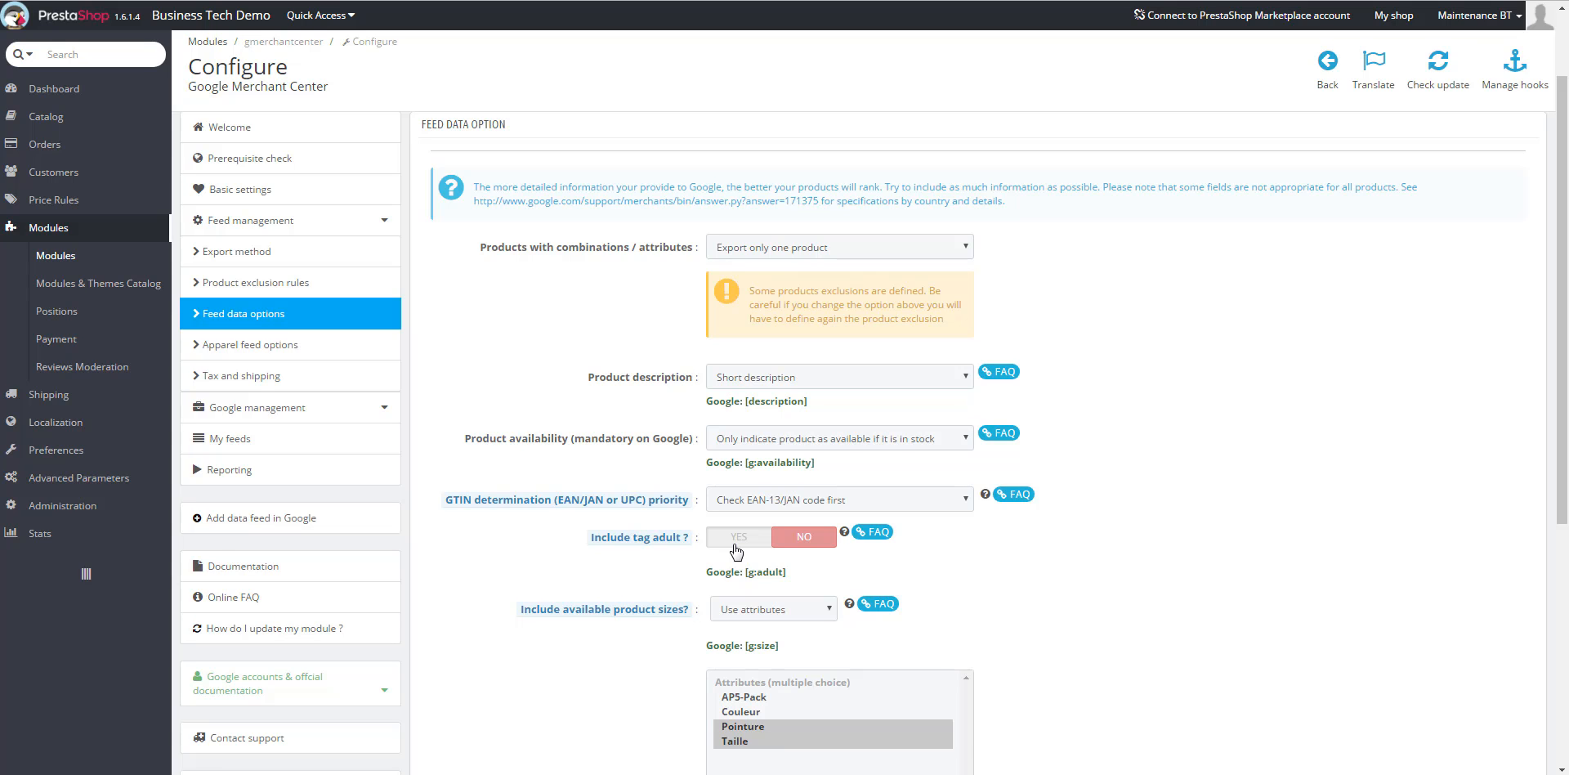
click(737, 552)
scroll(1334, 606, down, 4)
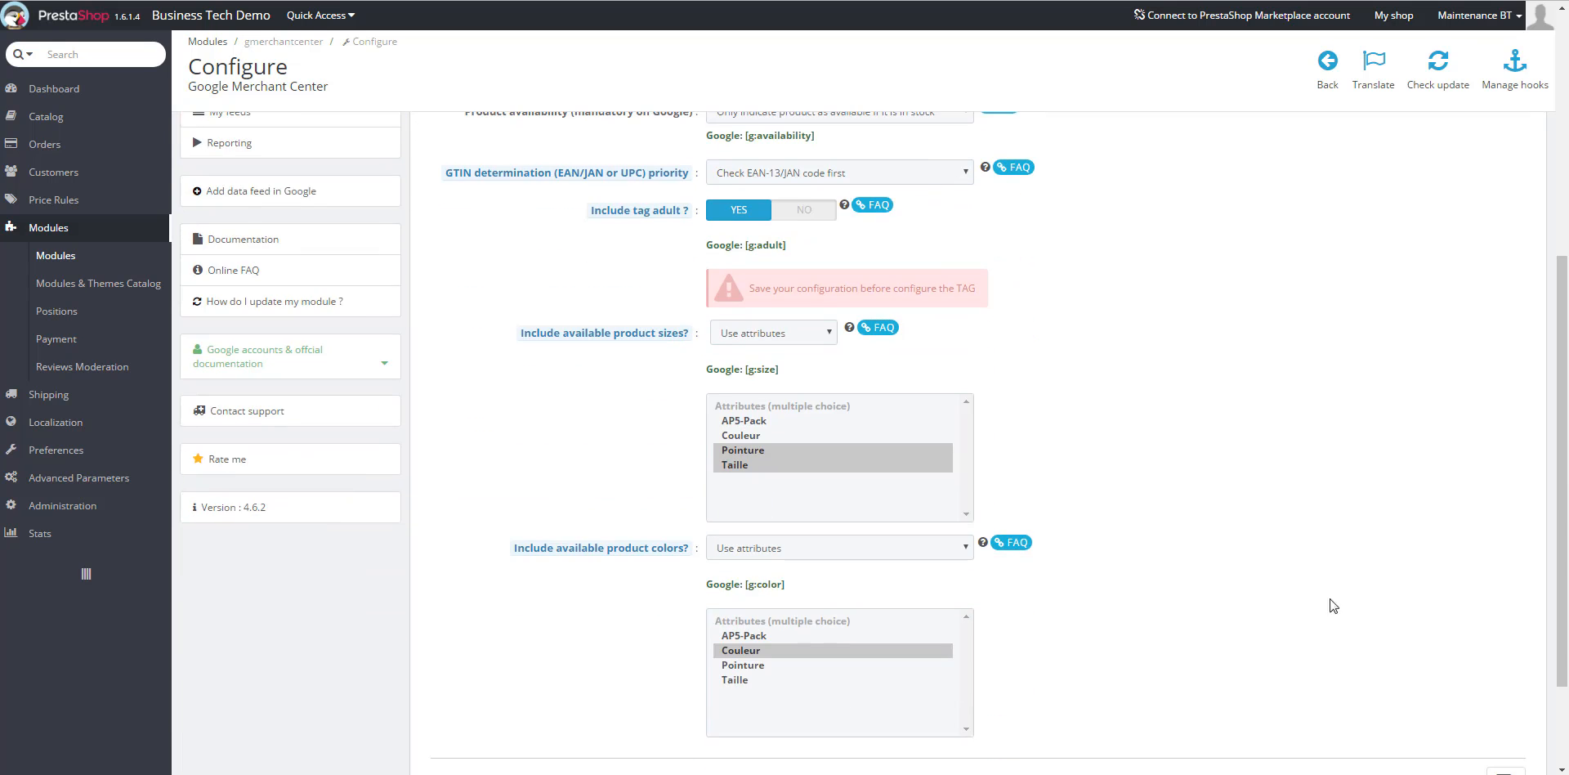
scroll(1333, 605, down, 3)
click(1502, 654)
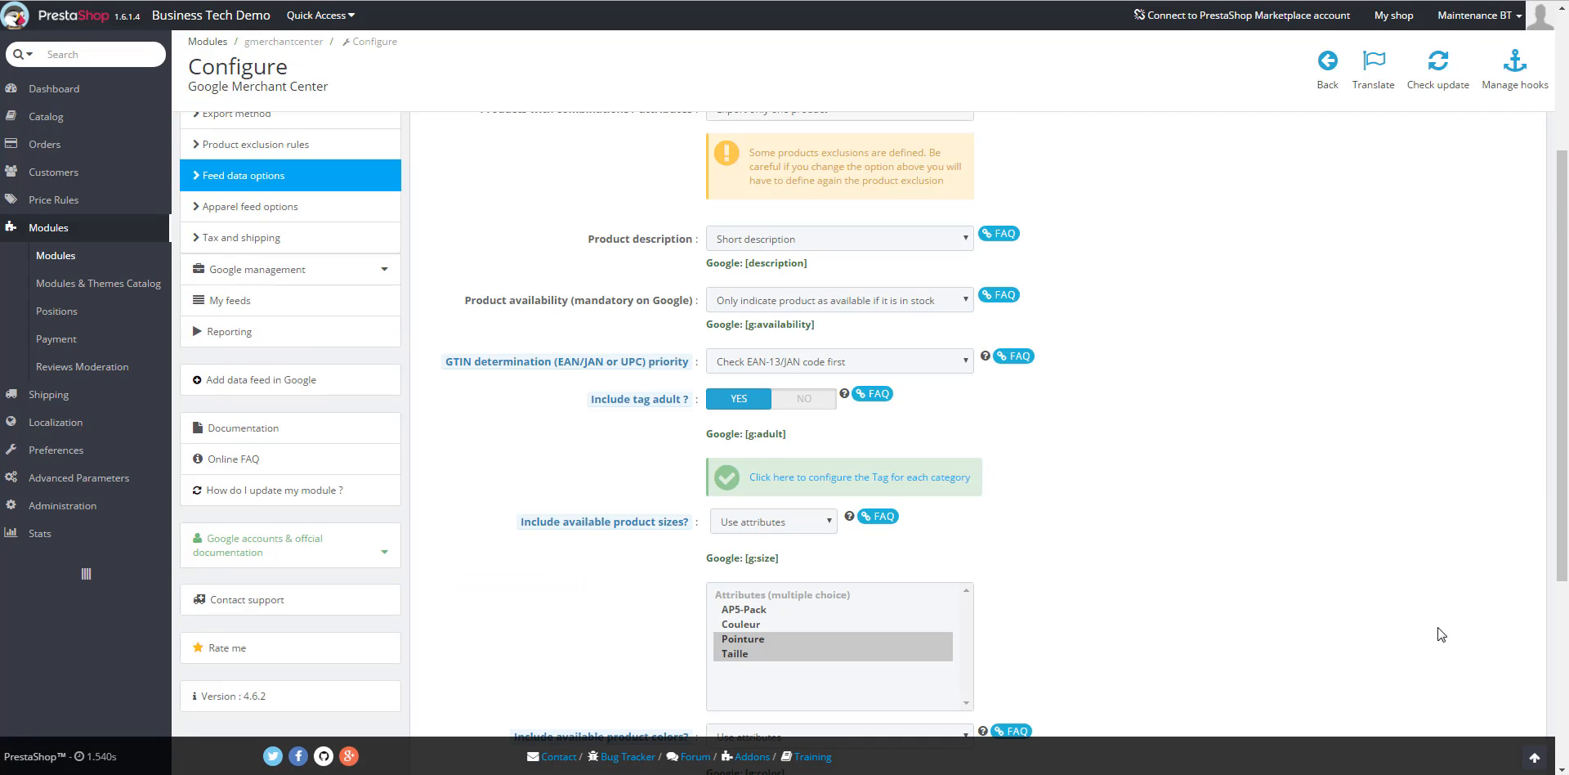
In the adult tag configuration by category, set Femme > Robes to true and apply the modification
click(789, 486)
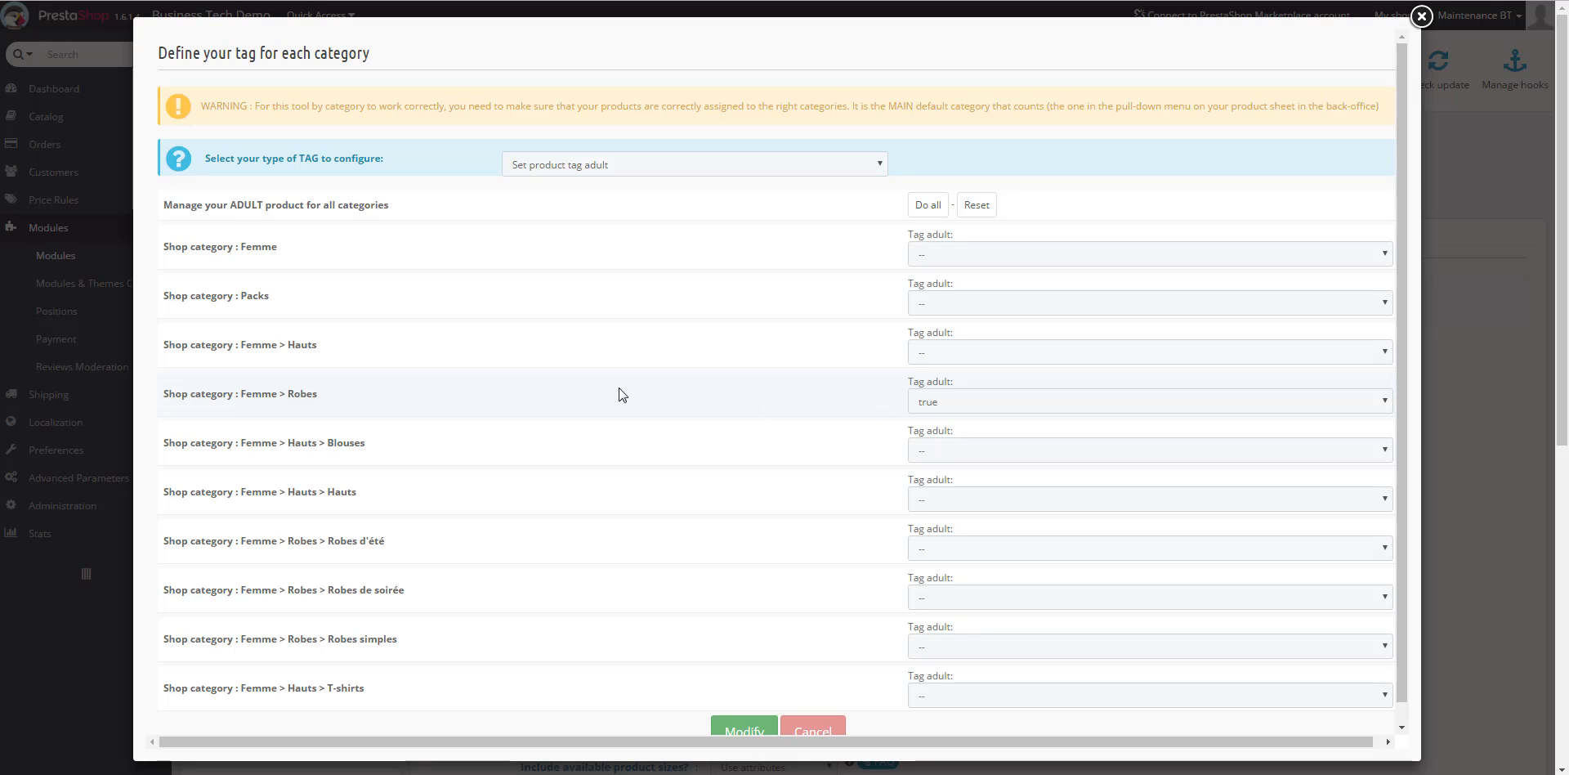
click(946, 408)
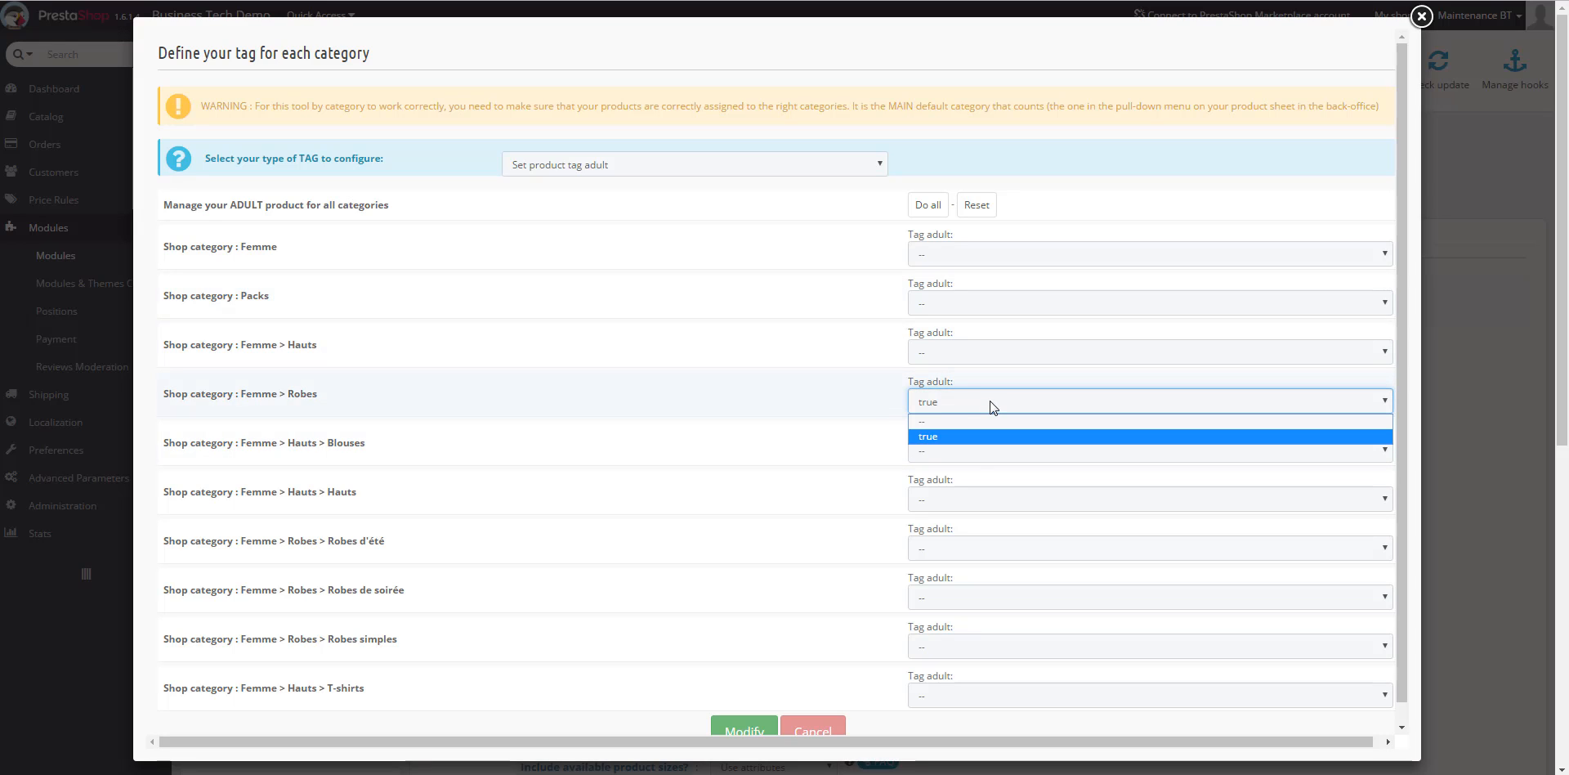
click(926, 435)
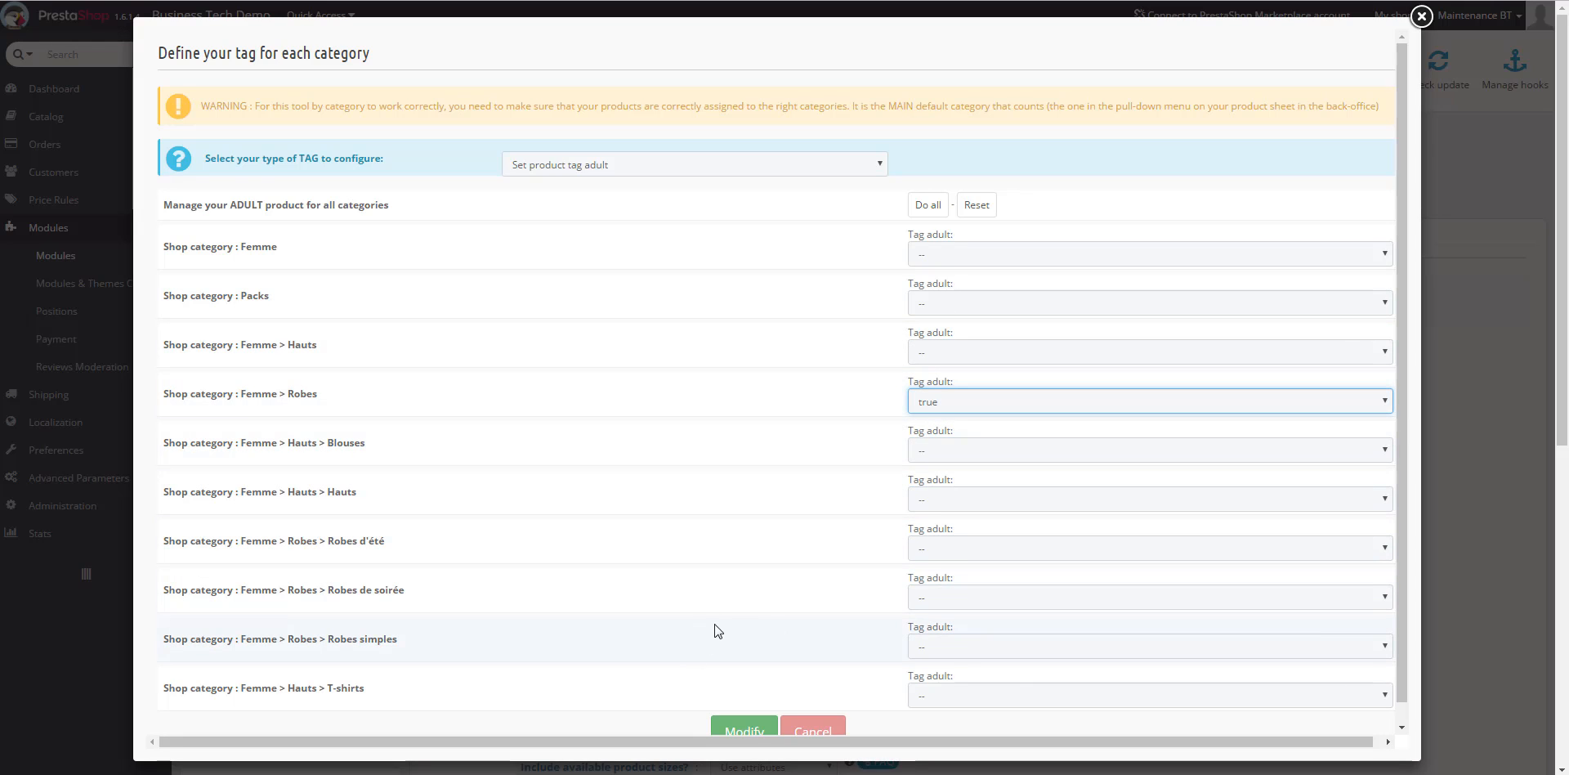
scroll(718, 628, down, 1)
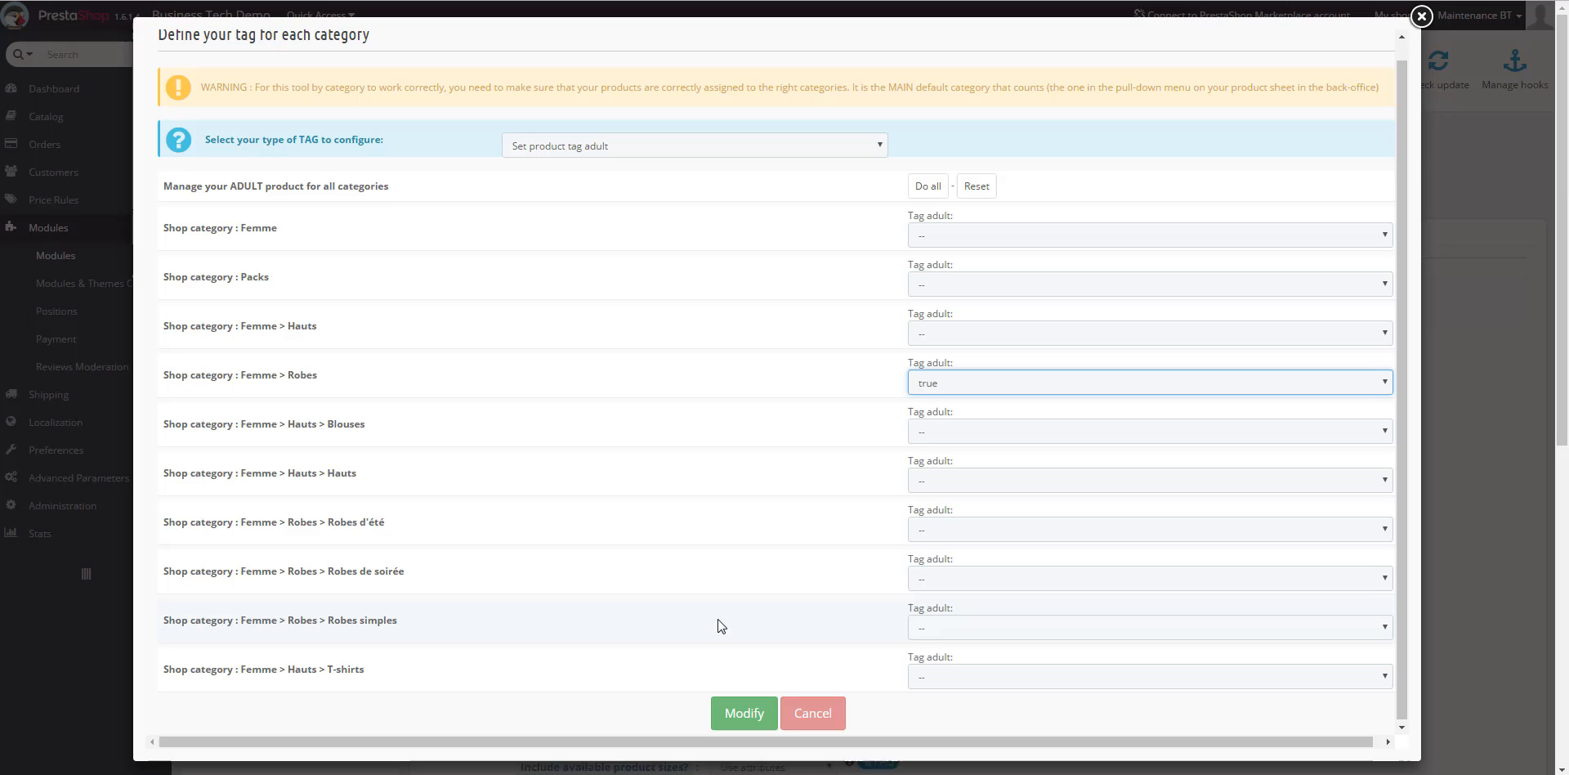
click(757, 711)
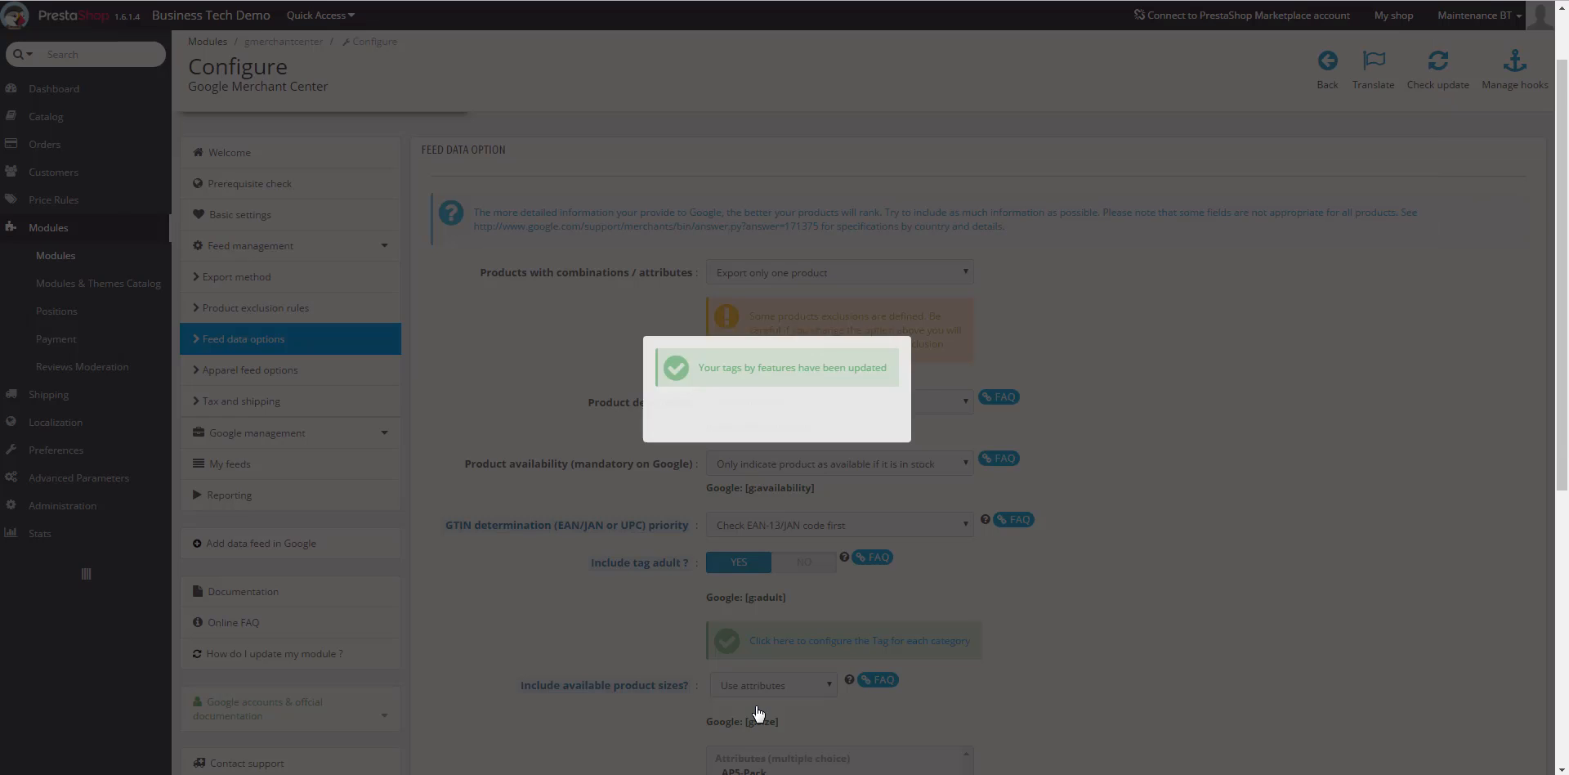
click(909, 336)
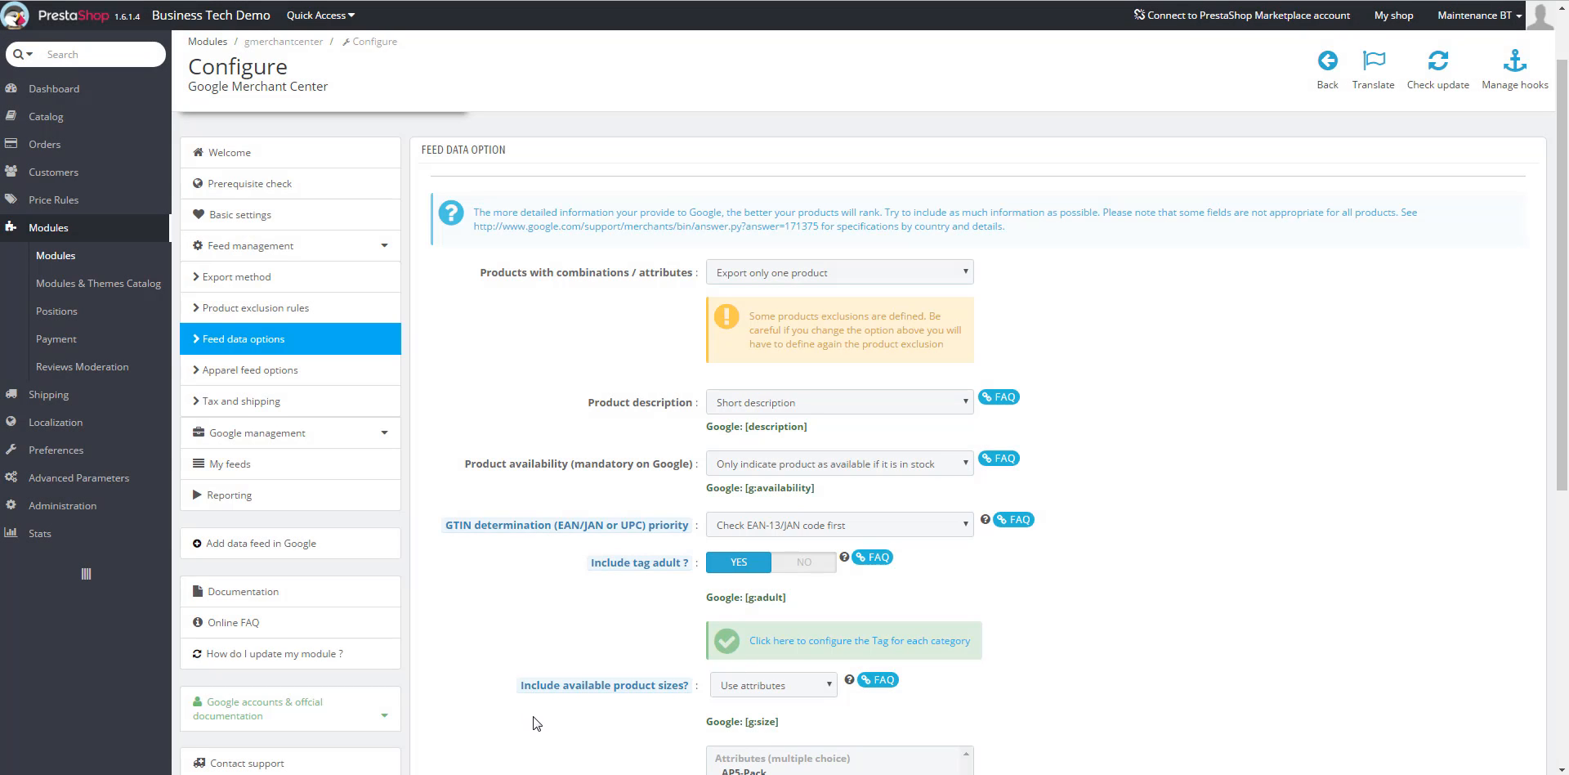
Keep product sizes on Use attributes and select both Pointure and Taille as the size attributes
mouse_move(623, 701)
scroll(1161, 691, down, 3)
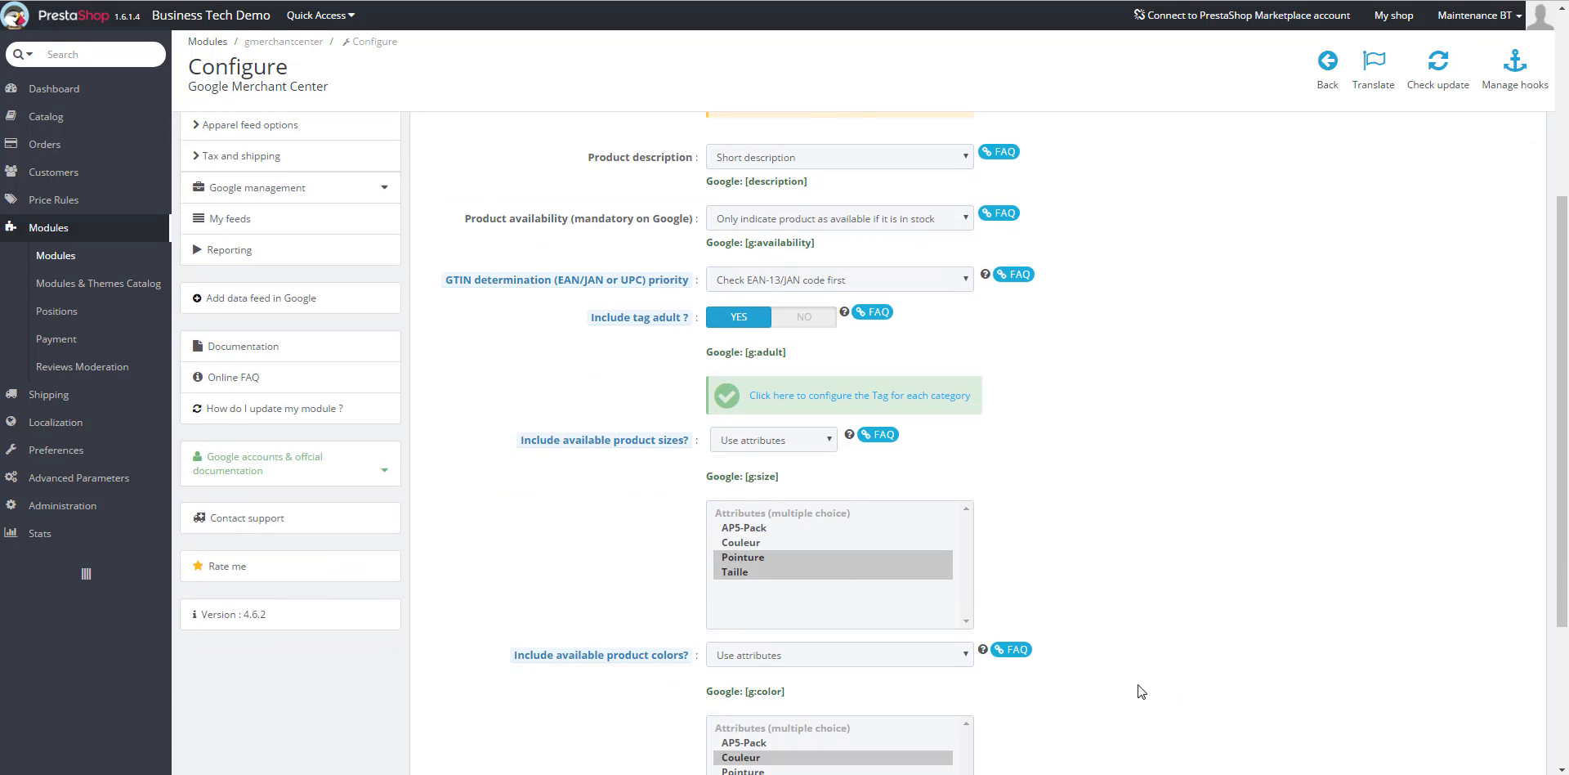
click(819, 443)
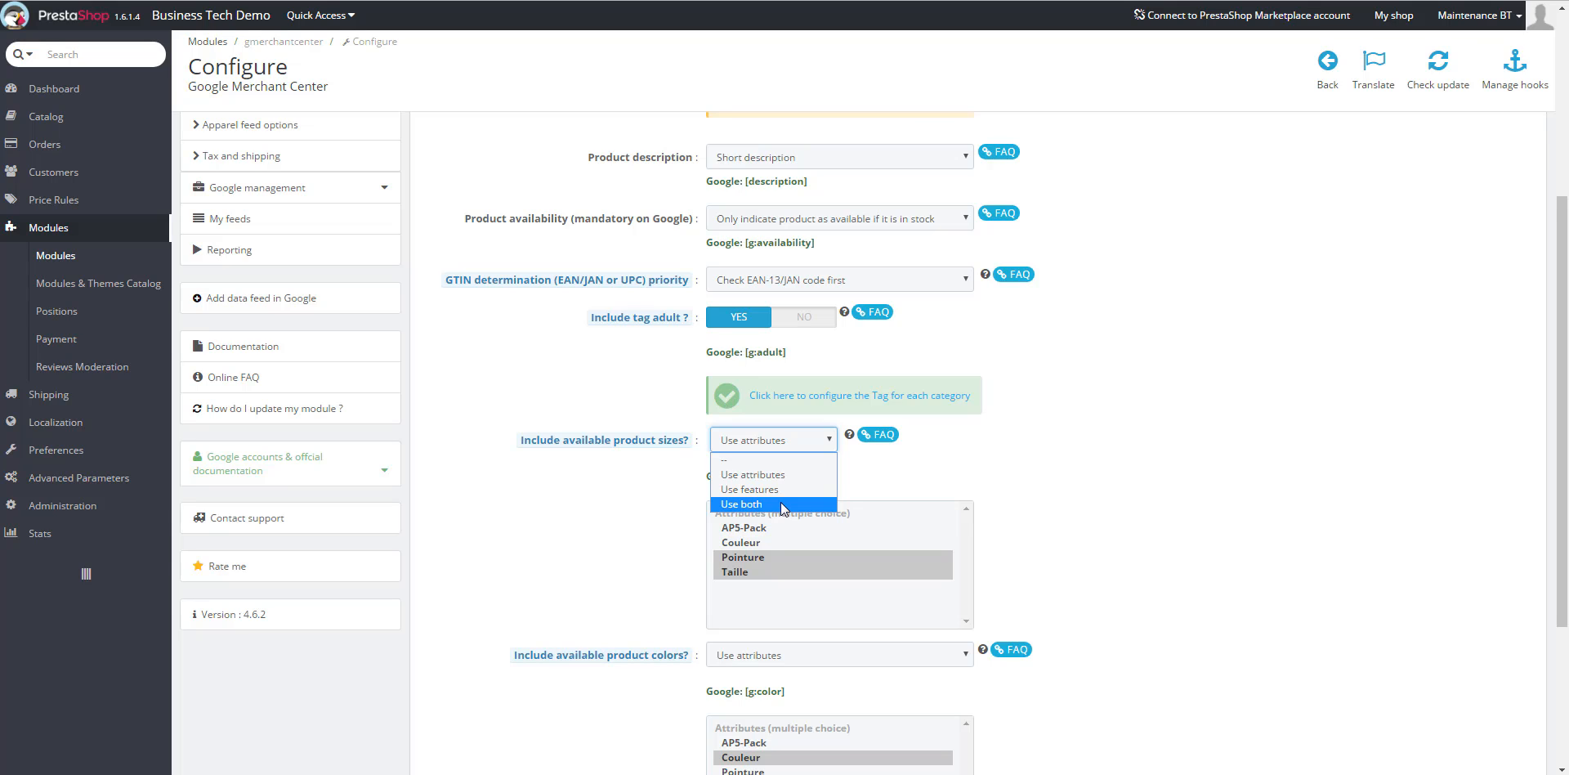
click(1021, 502)
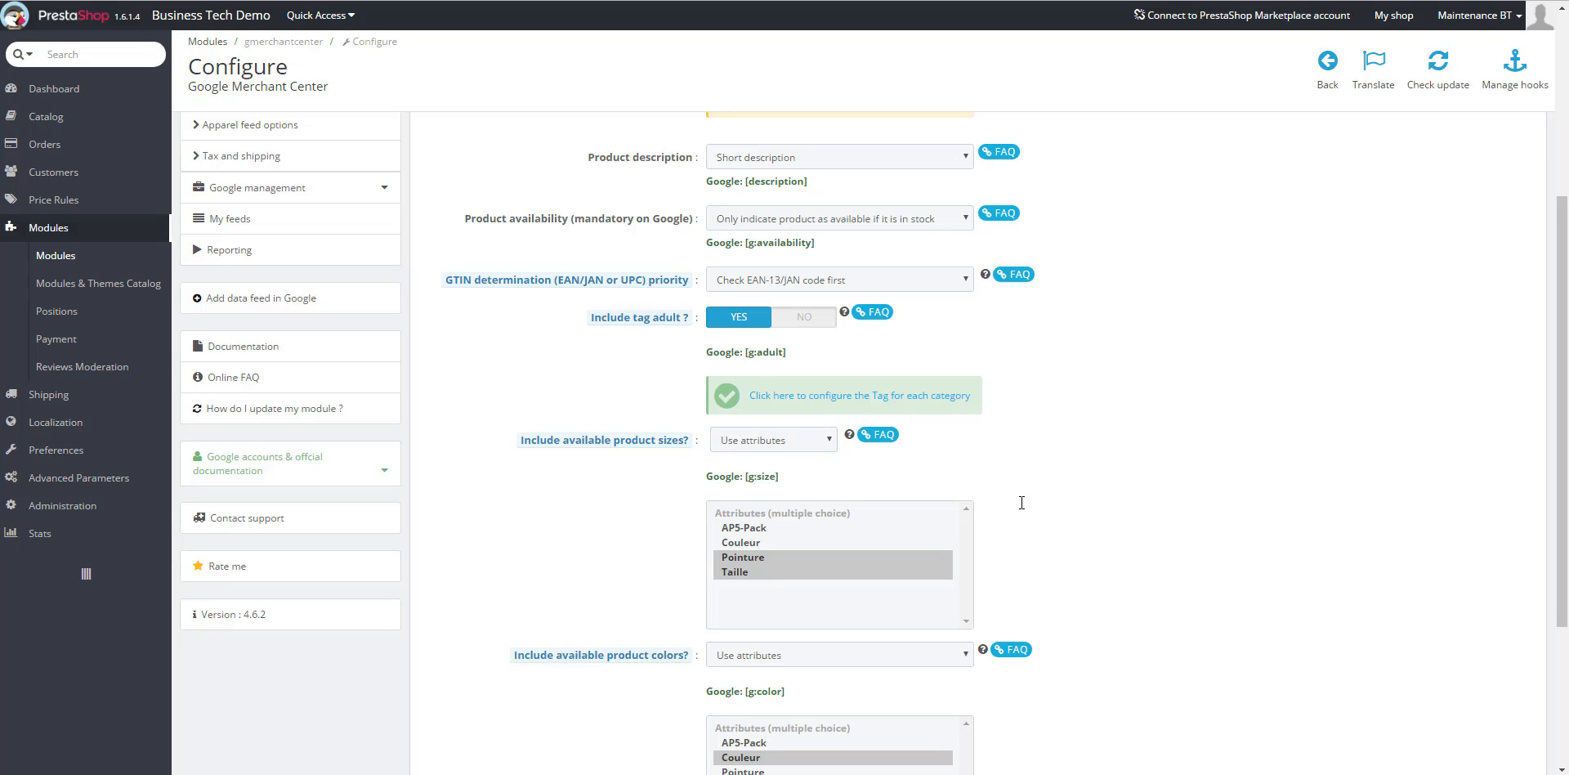
click(747, 574)
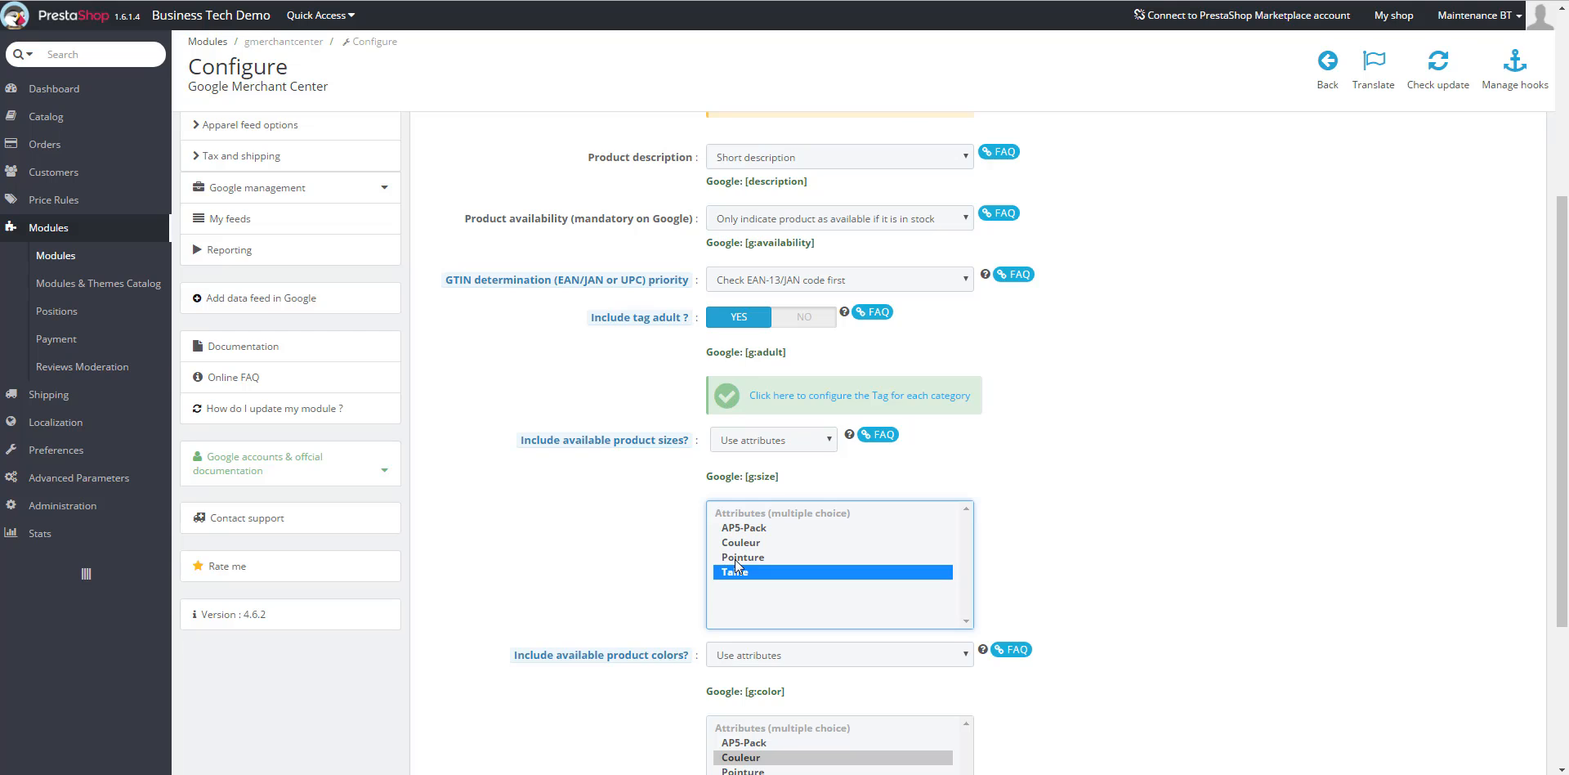
click(734, 559)
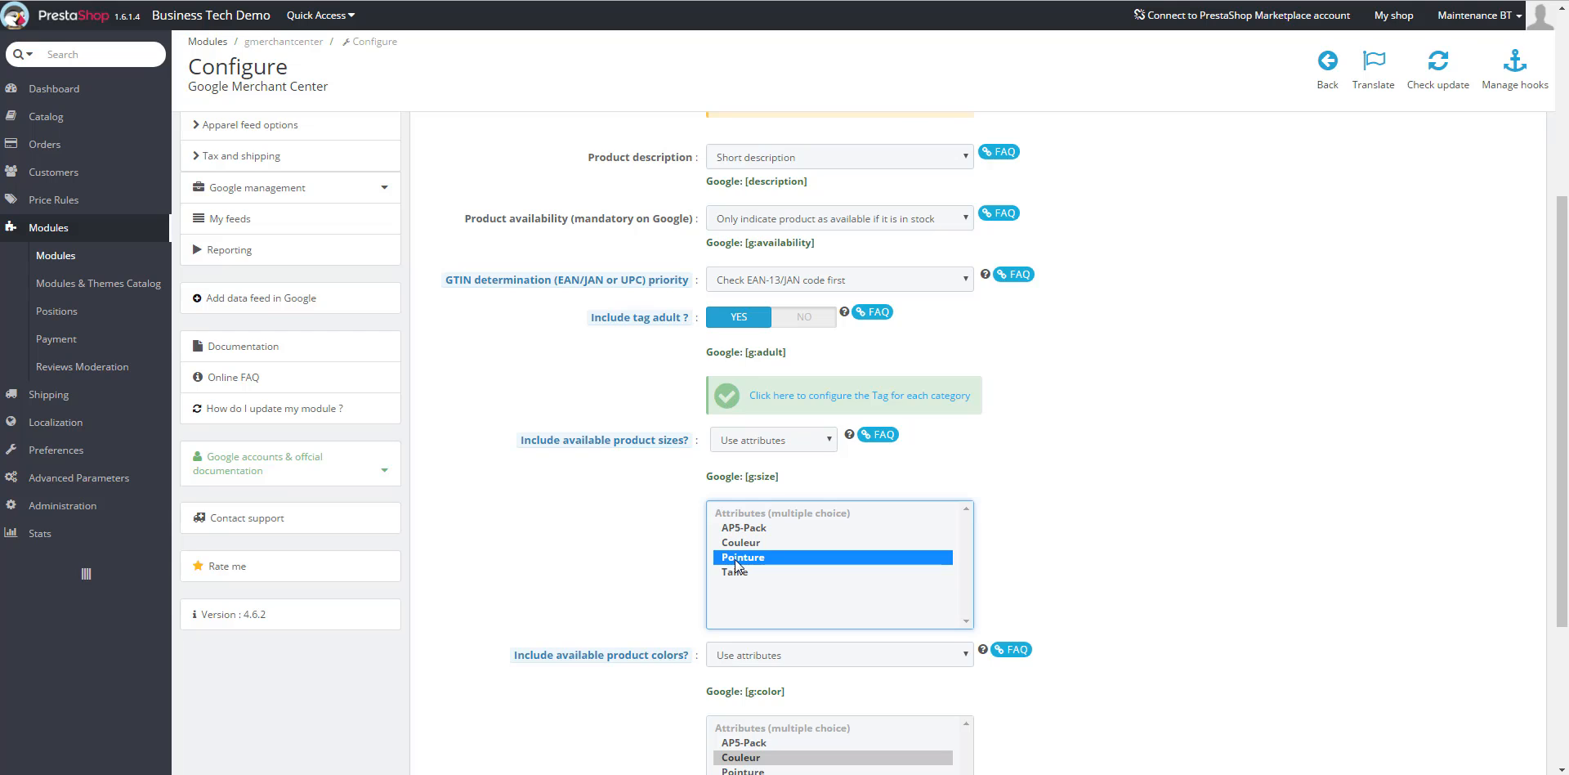
click(741, 574)
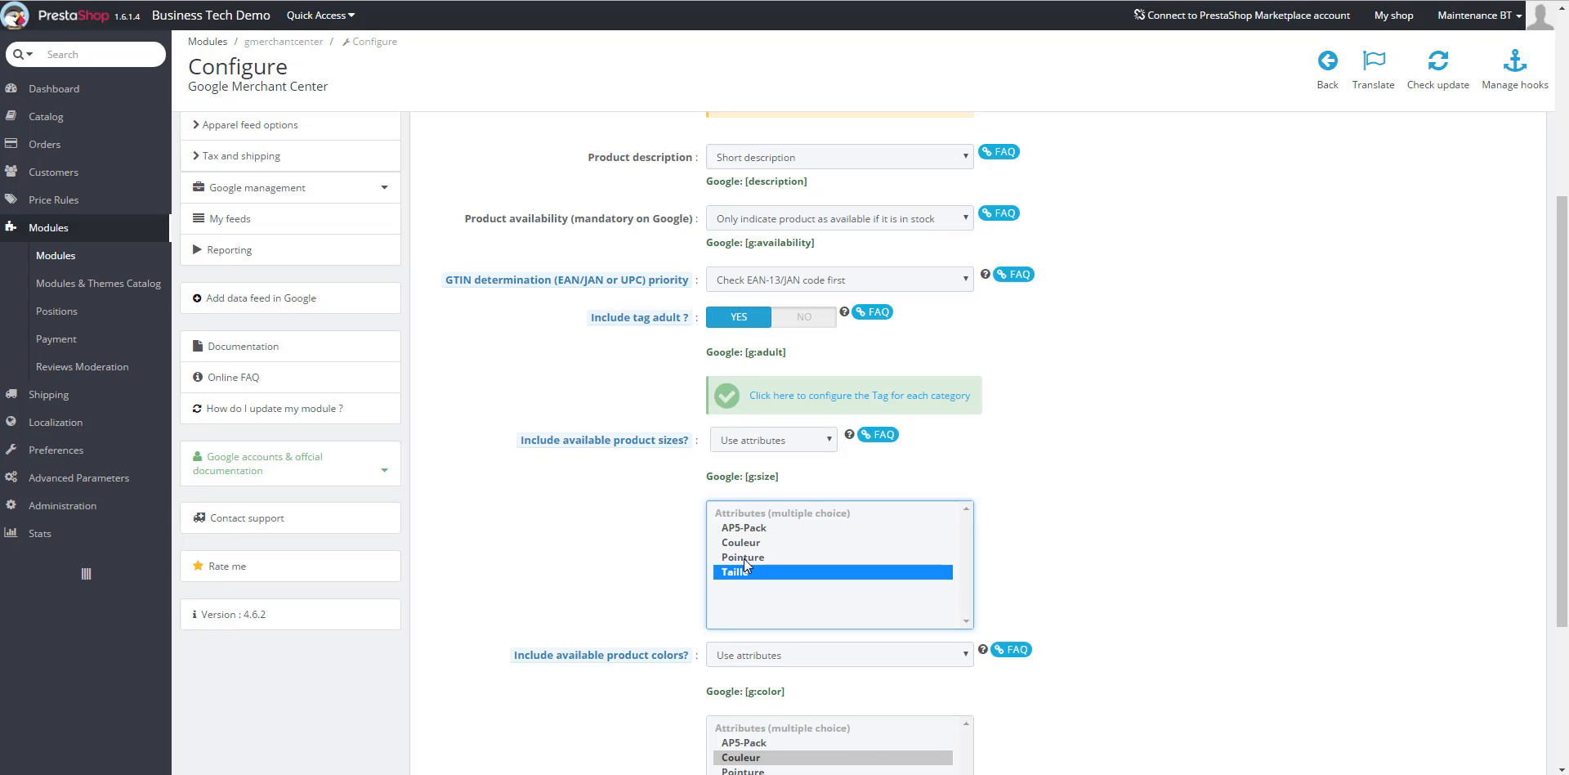
ctrl+click(744, 558)
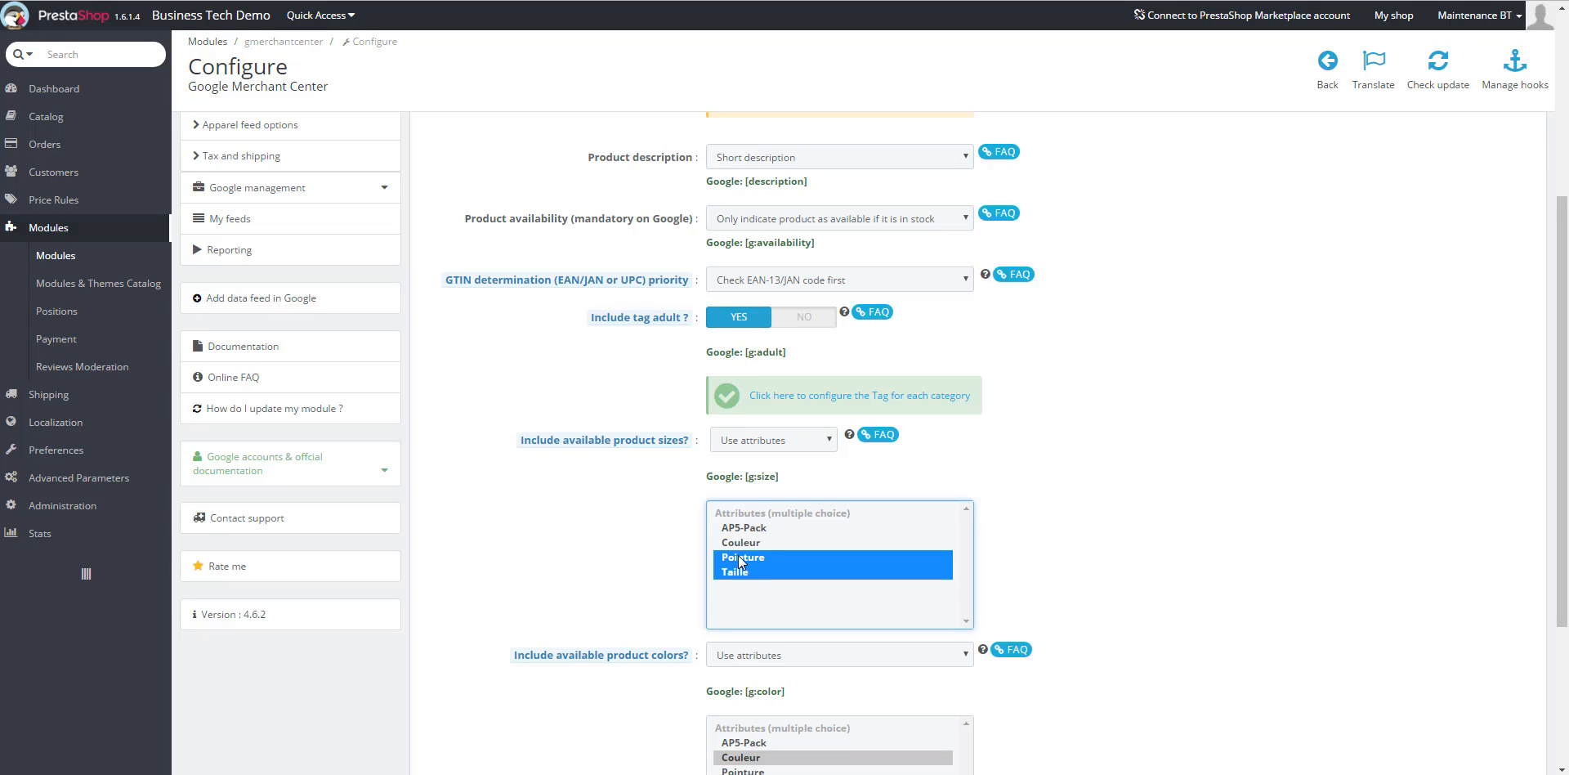
Set product colors to Use attributes with Couleur as the color attribute, and save the feed data options
scroll(855, 609, down, 2)
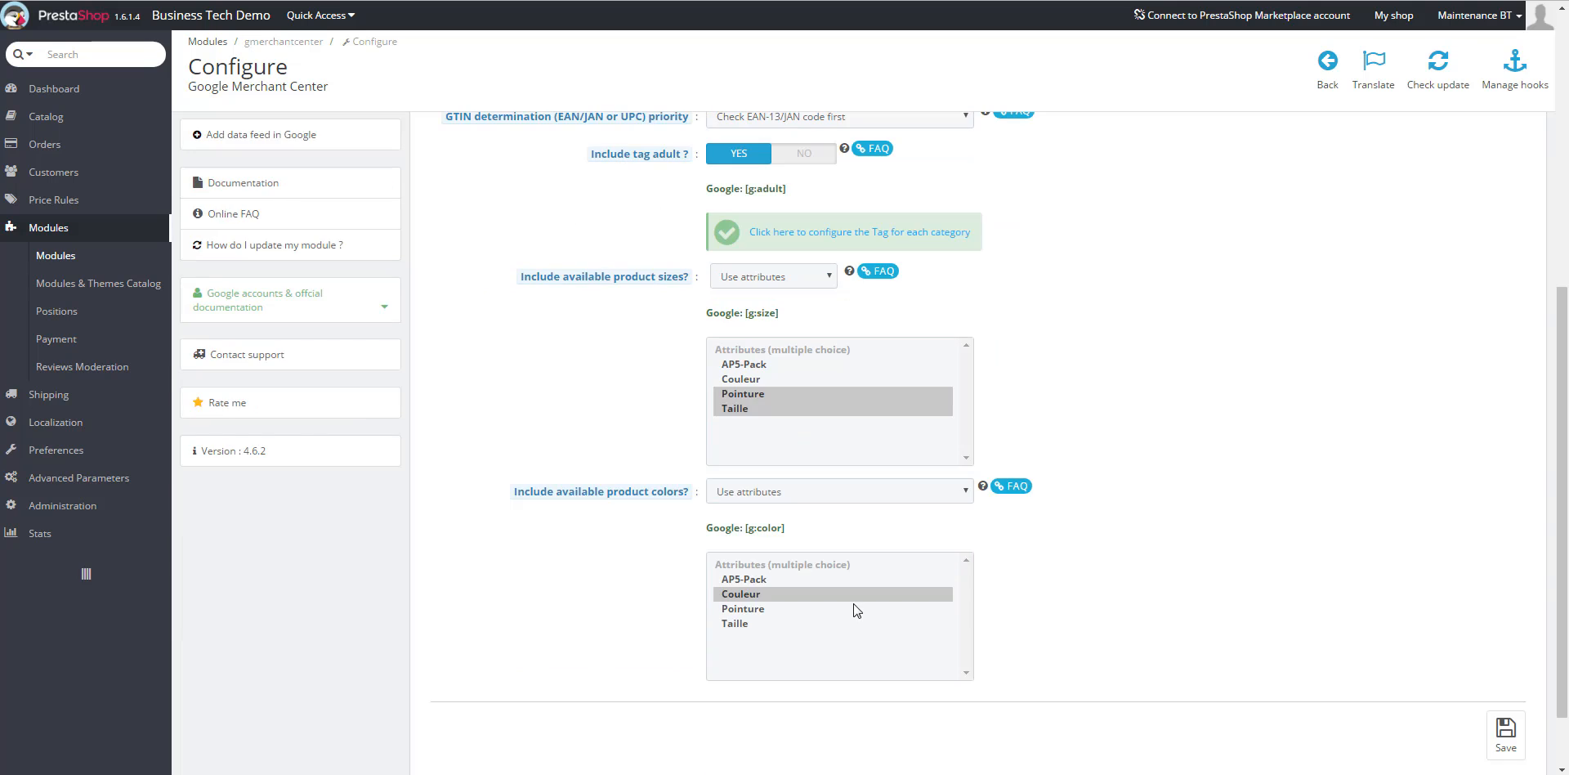
mouse_move(576, 492)
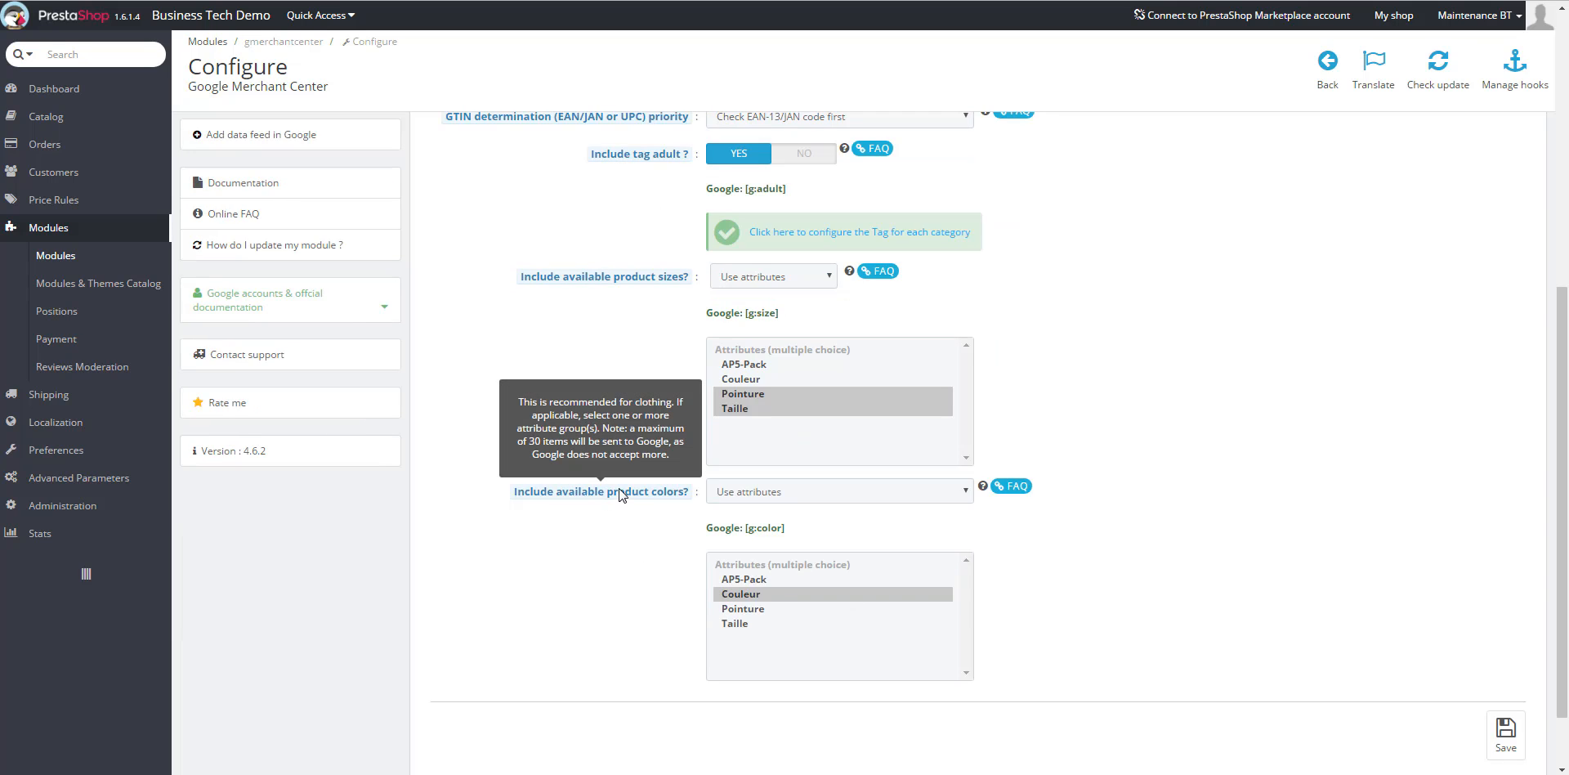
click(781, 492)
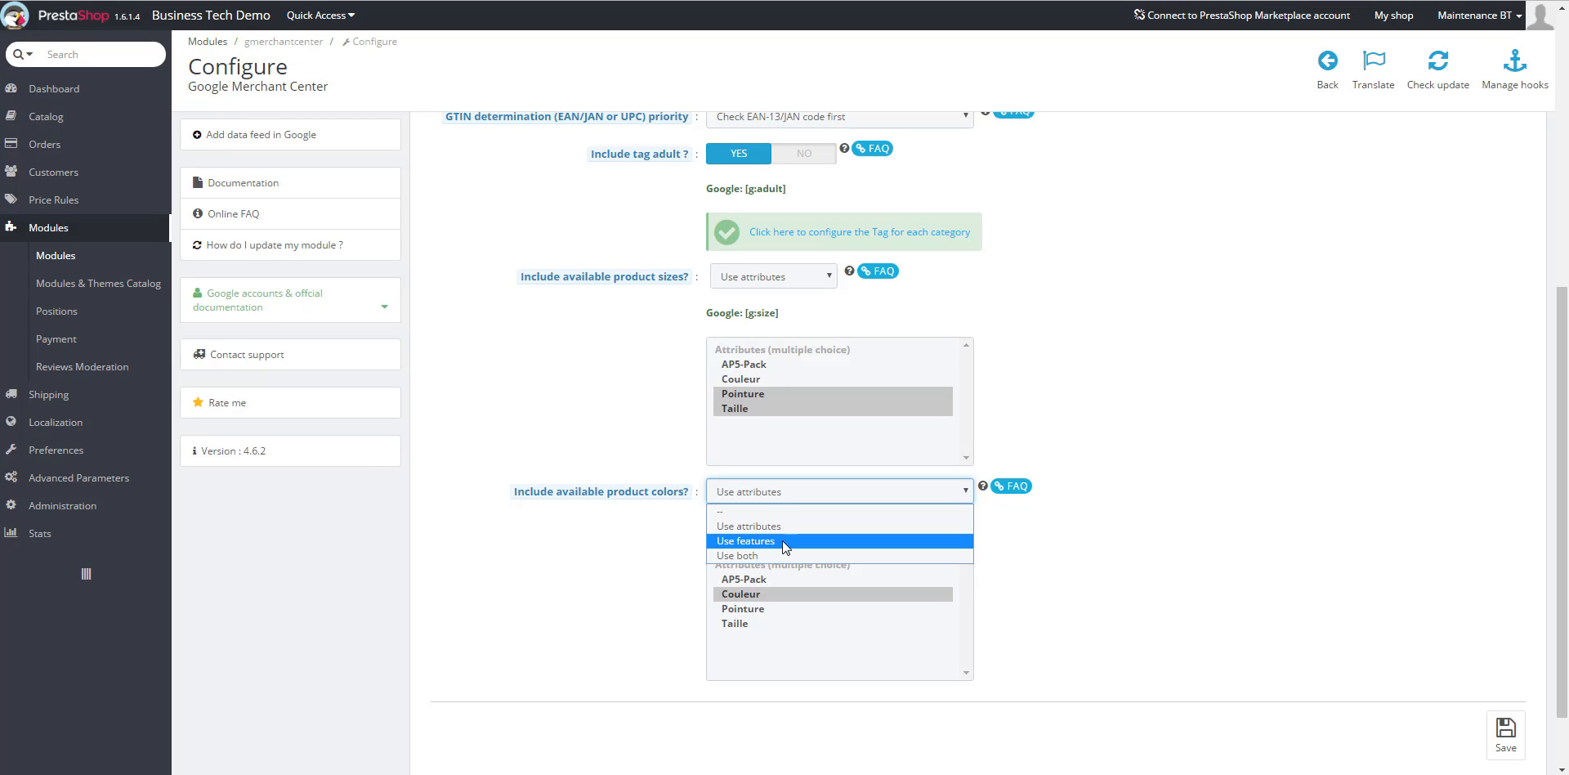
click(779, 527)
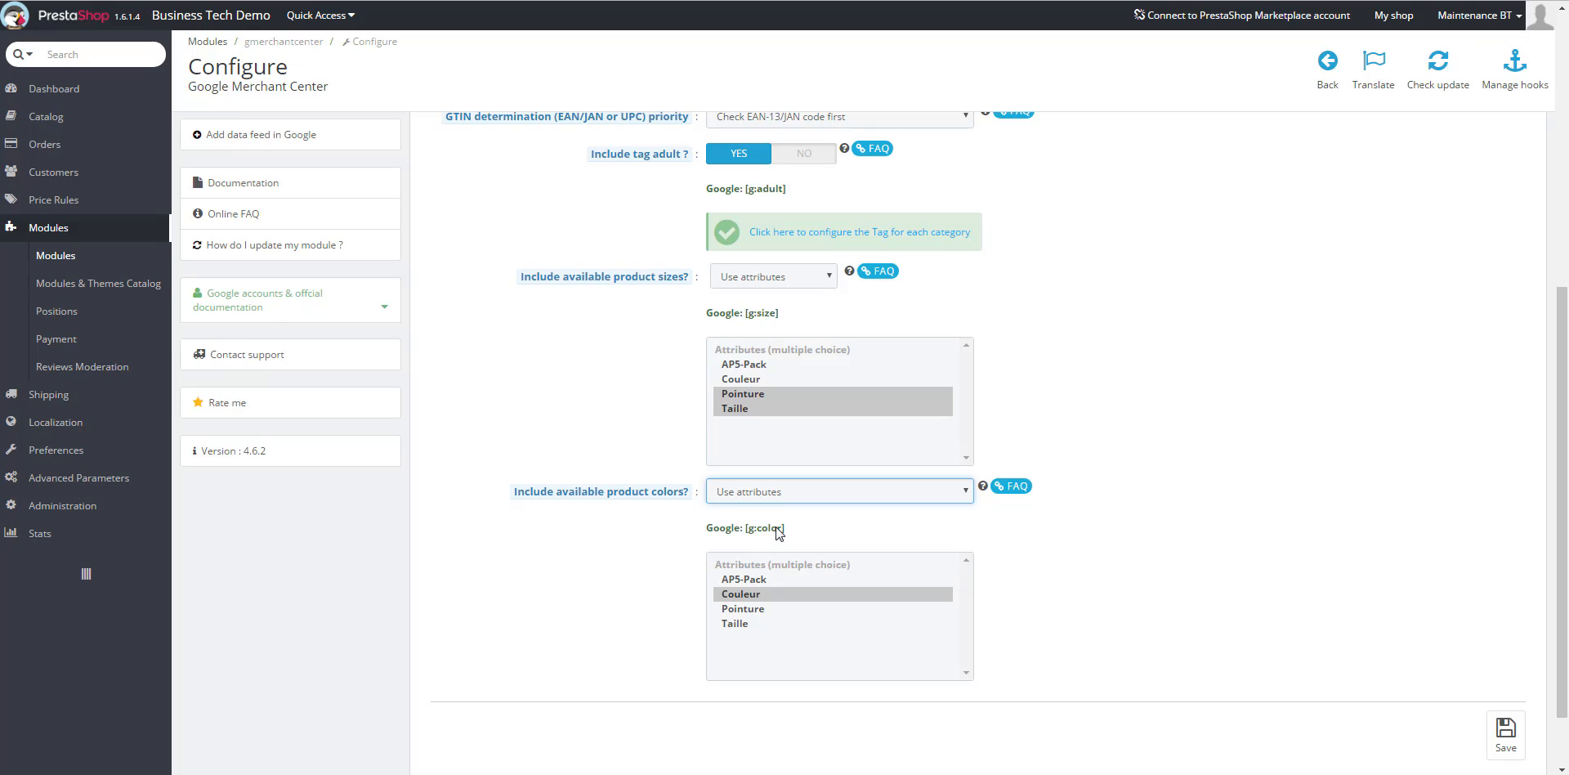
click(772, 593)
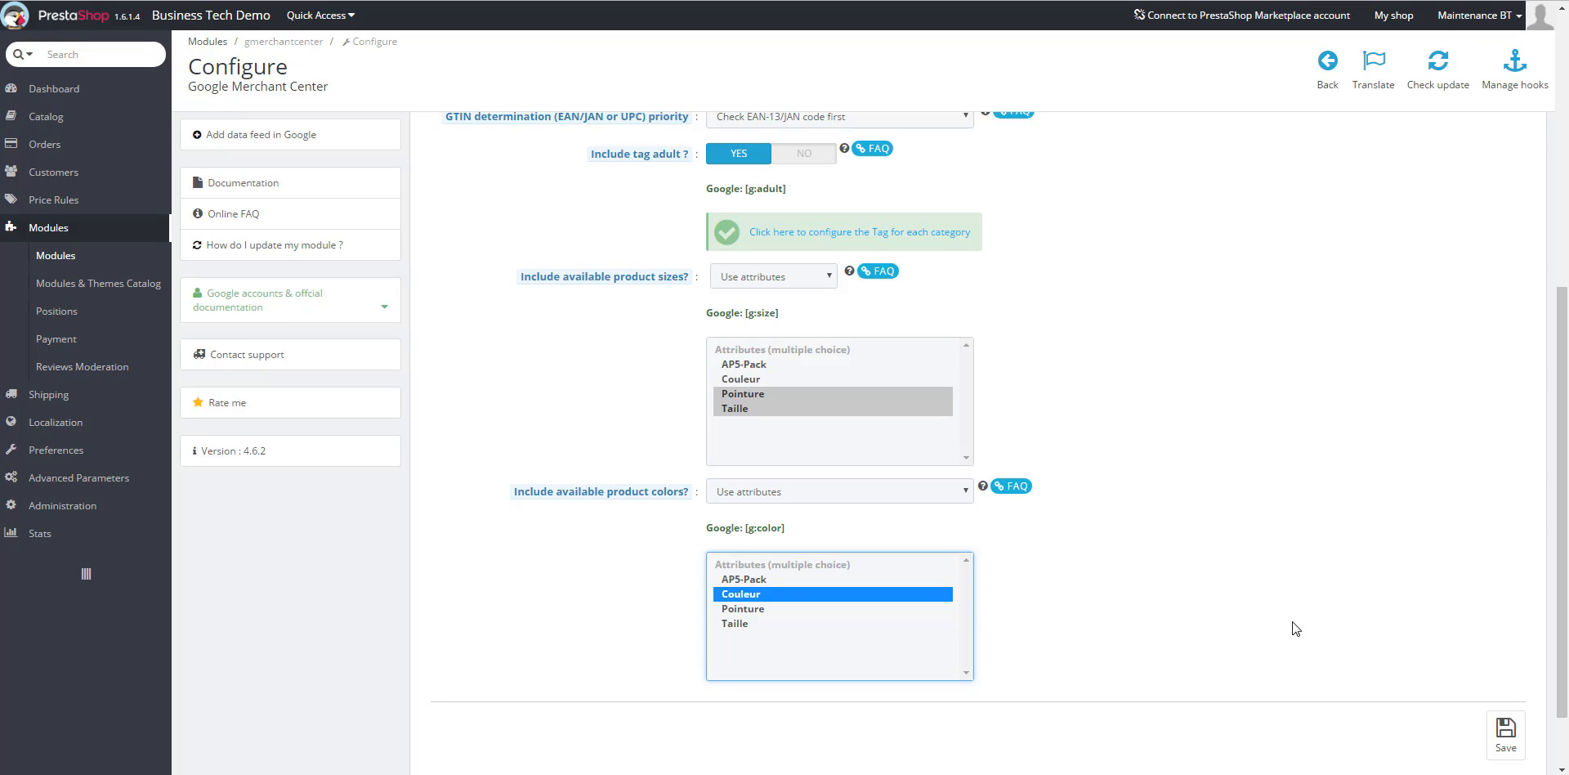
click(1510, 737)
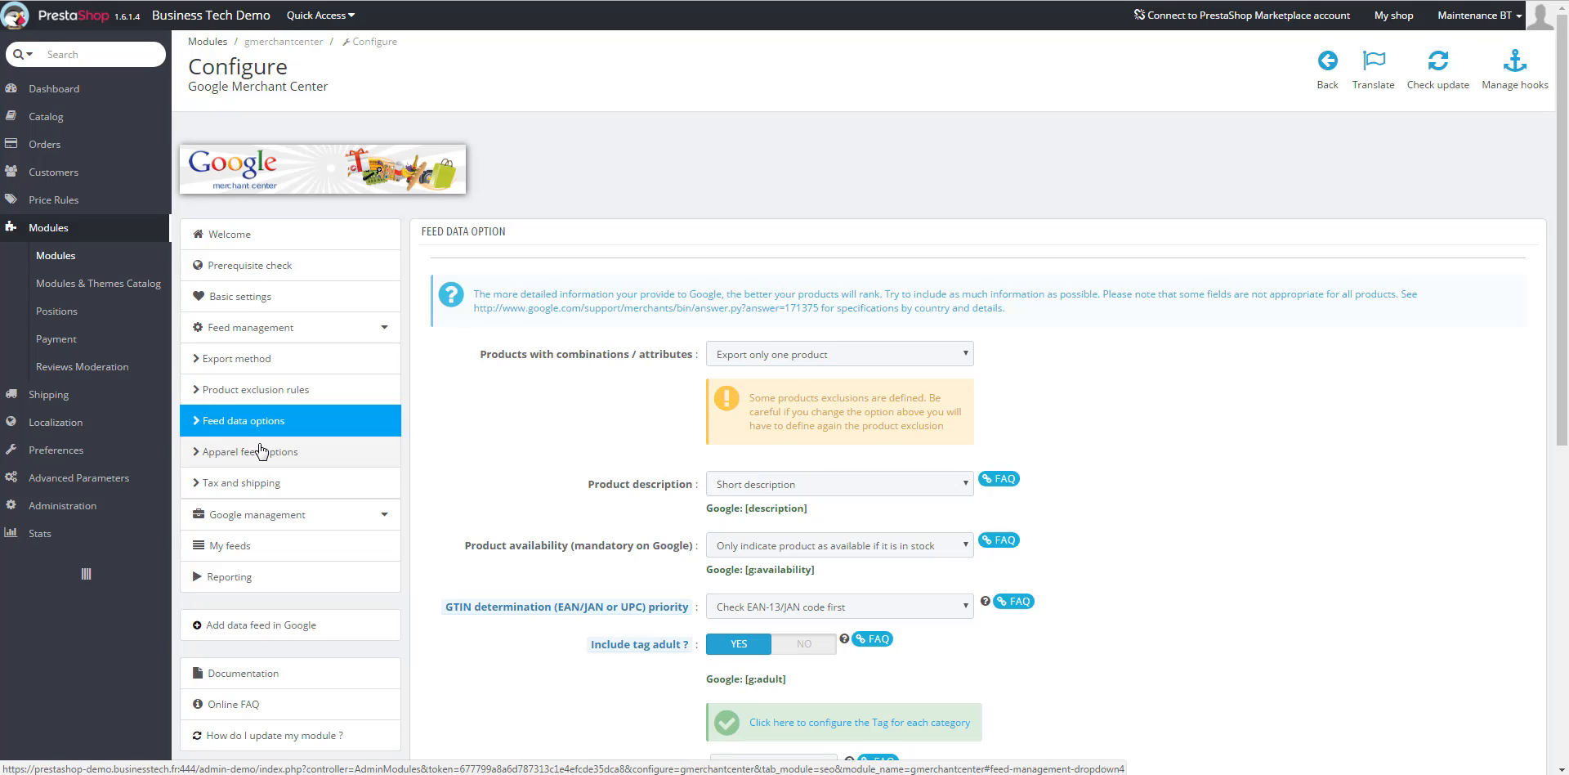
In the tax and shipping settings, turn off displaying prices with tax for en-IE, en-US, en-BE and it-IT
click(253, 488)
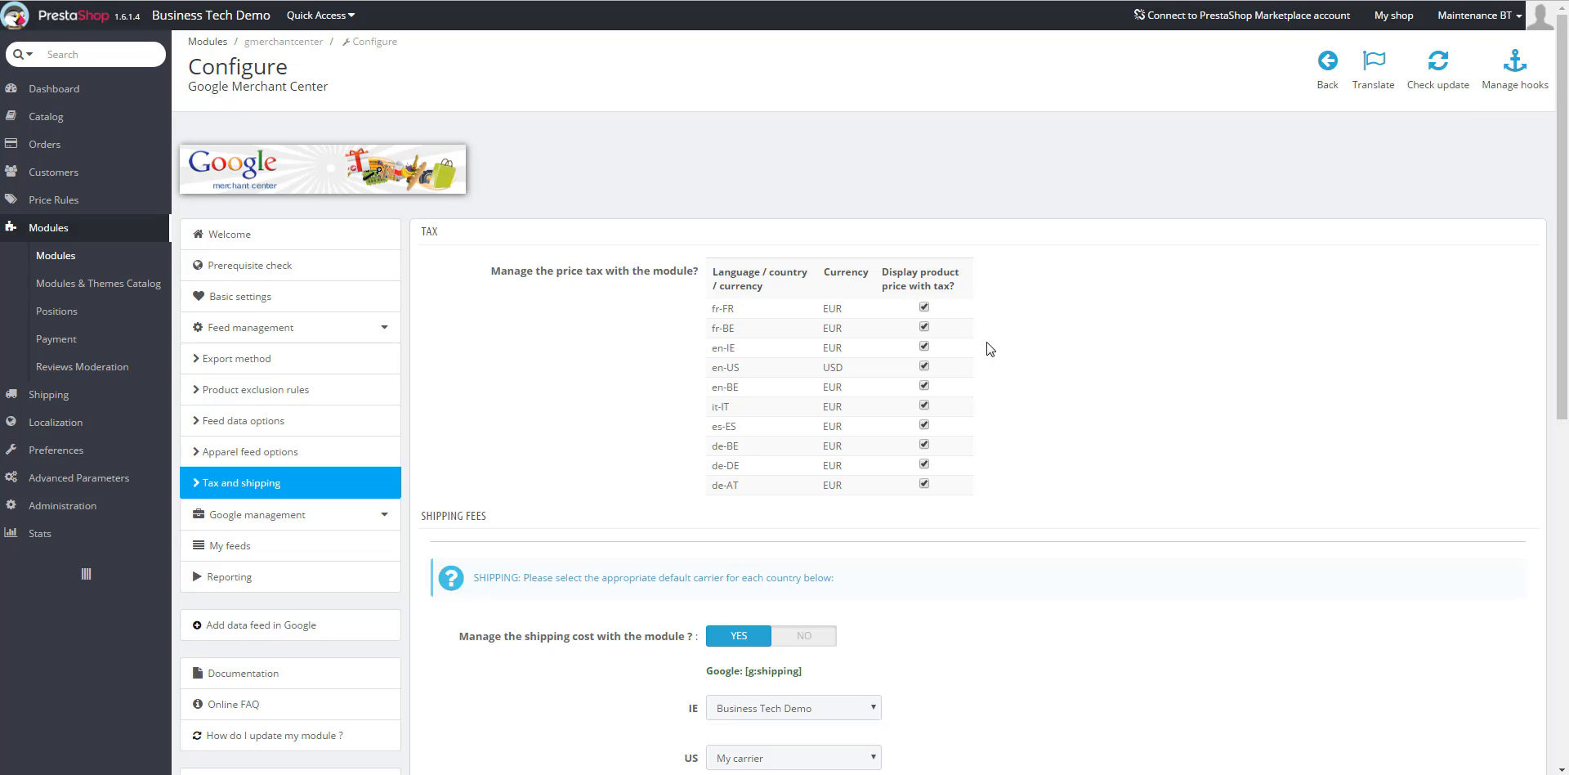
click(923, 346)
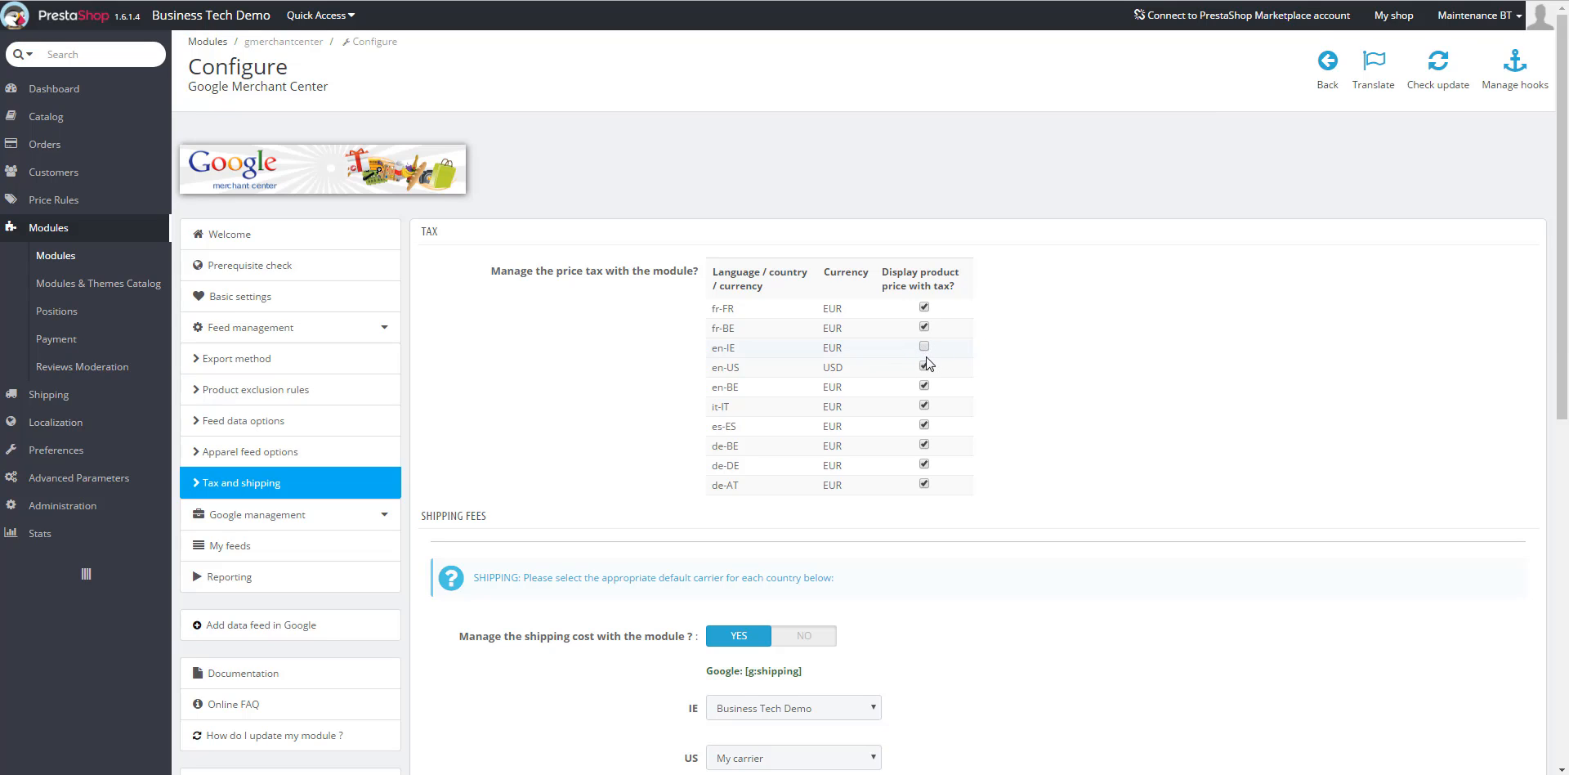
click(925, 369)
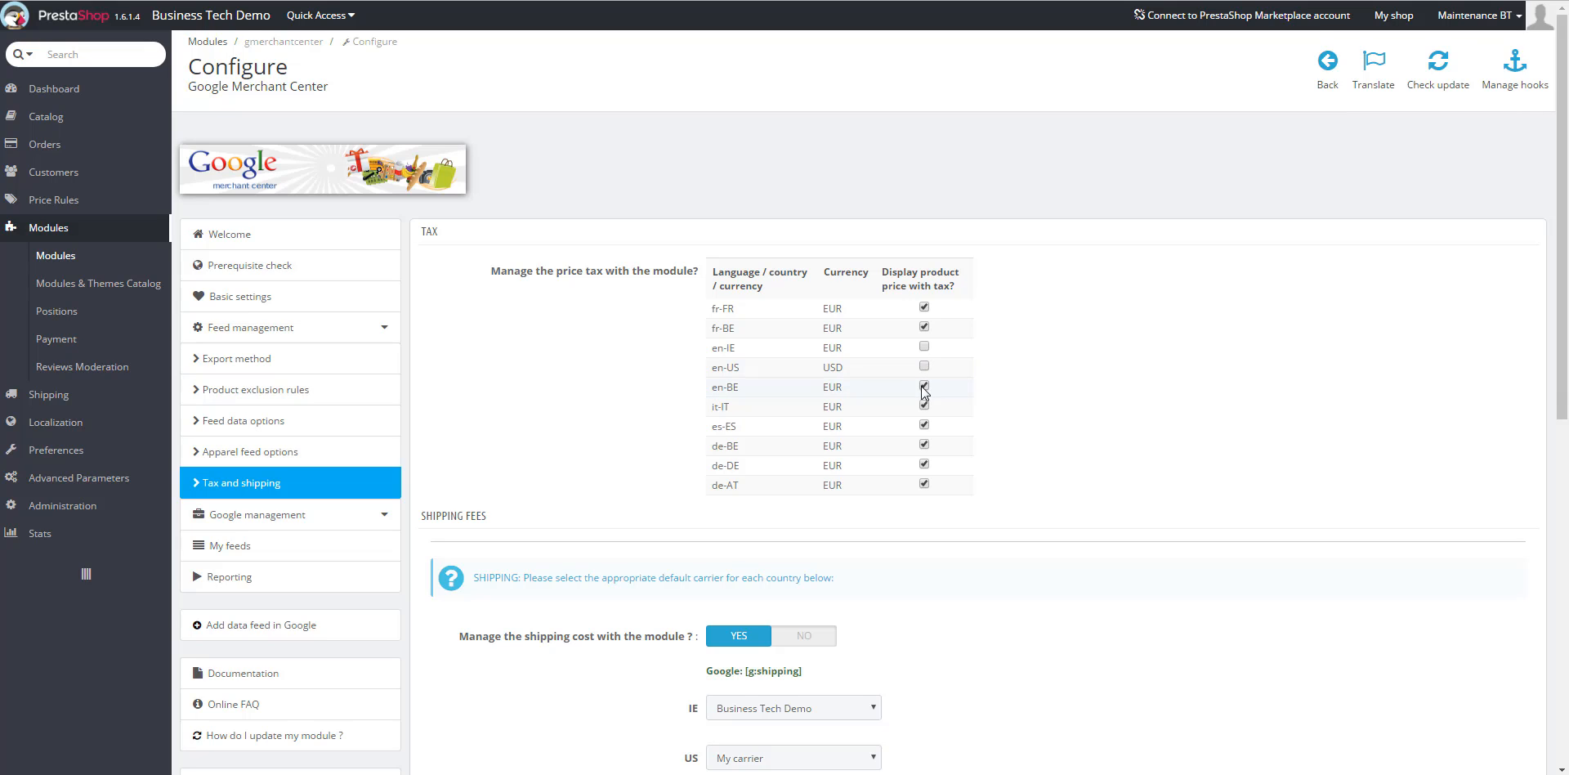
click(924, 386)
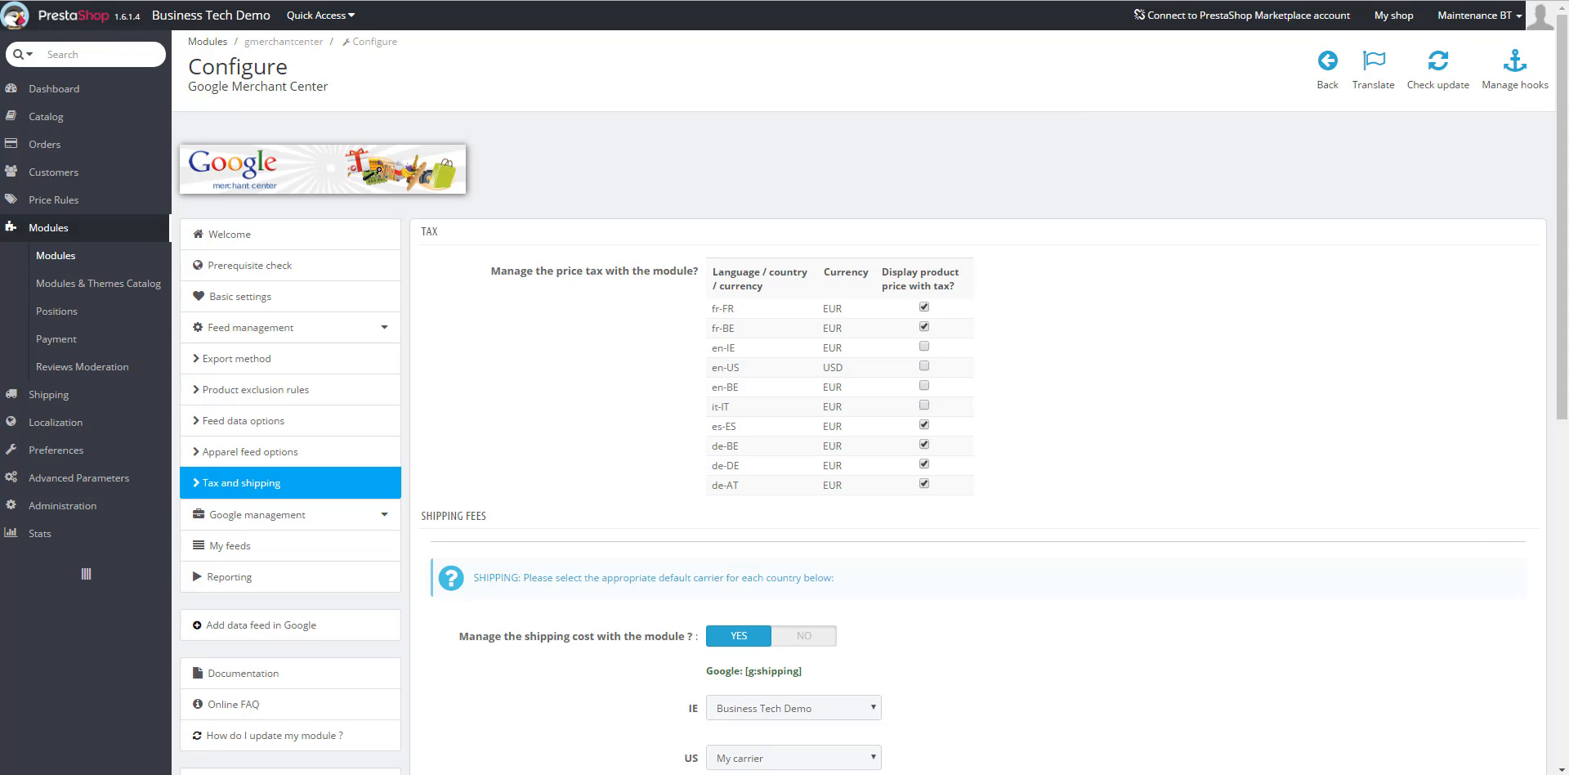
Review the default carriers per country, including the choices for US, and the free shipping settings for specific products
scroll(1135, 585, down, 4)
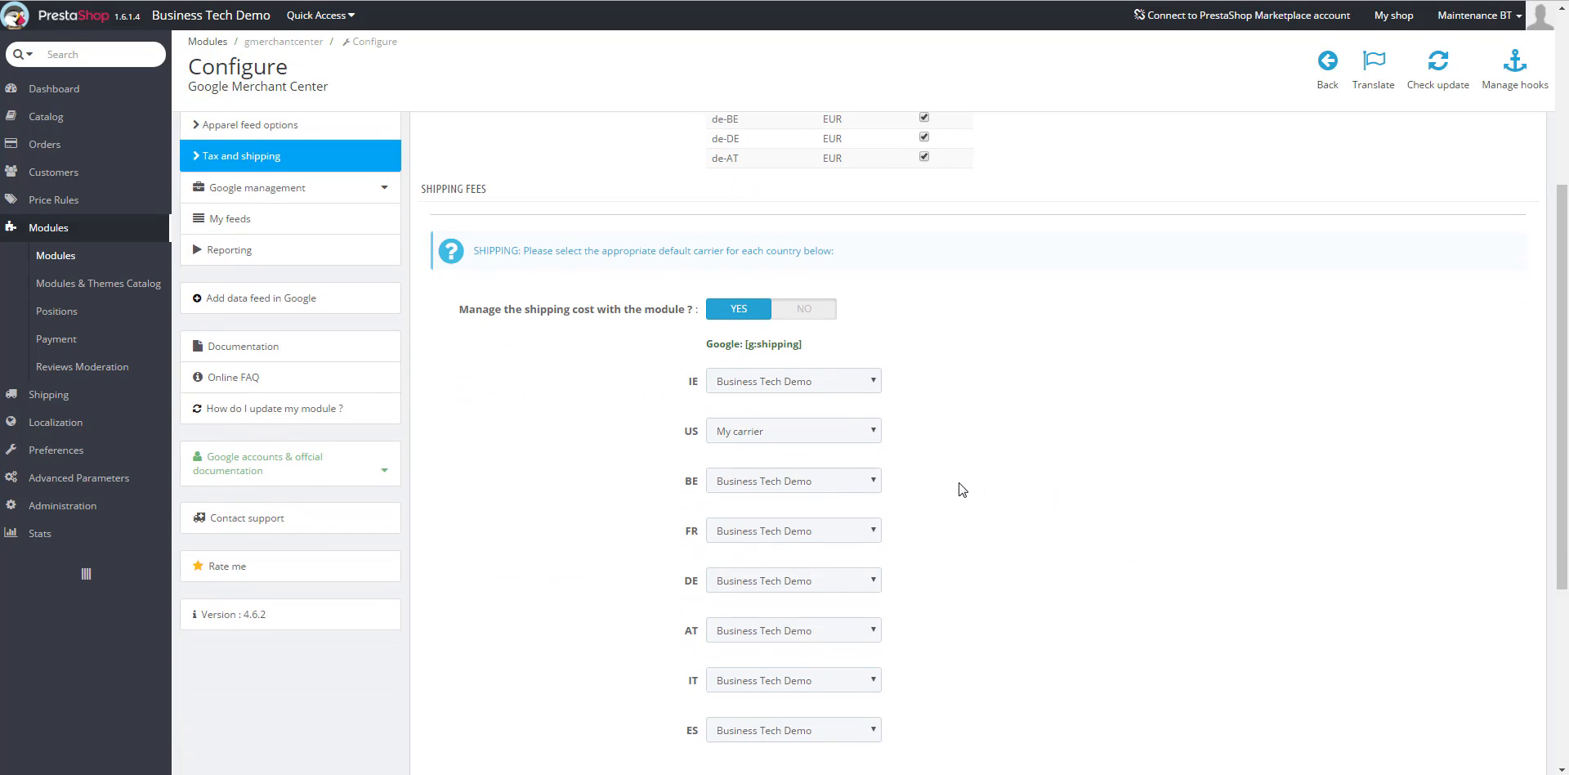
click(847, 435)
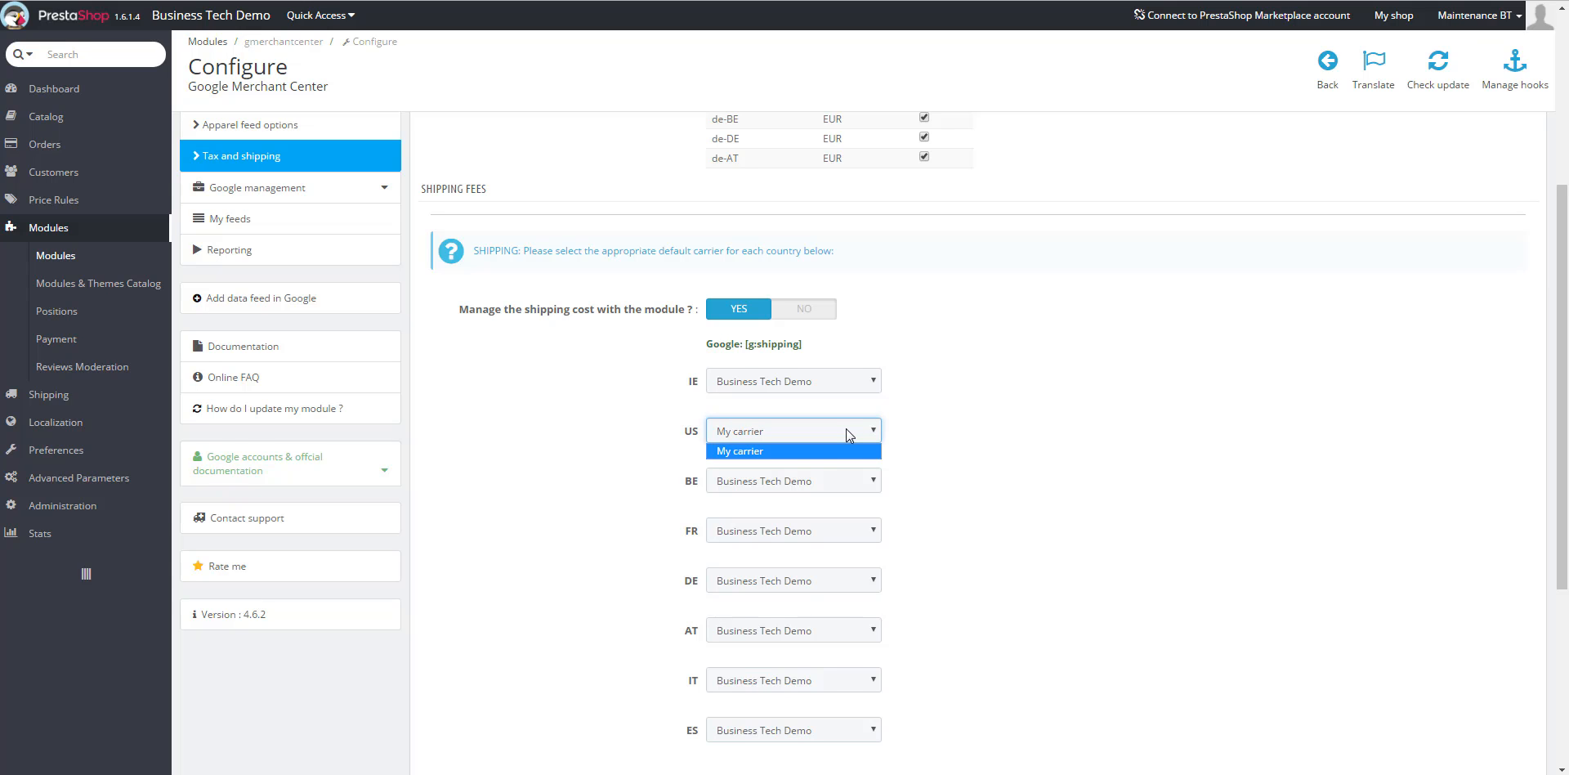
click(979, 445)
scroll(979, 446, down, 4)
scroll(979, 447, down, 1)
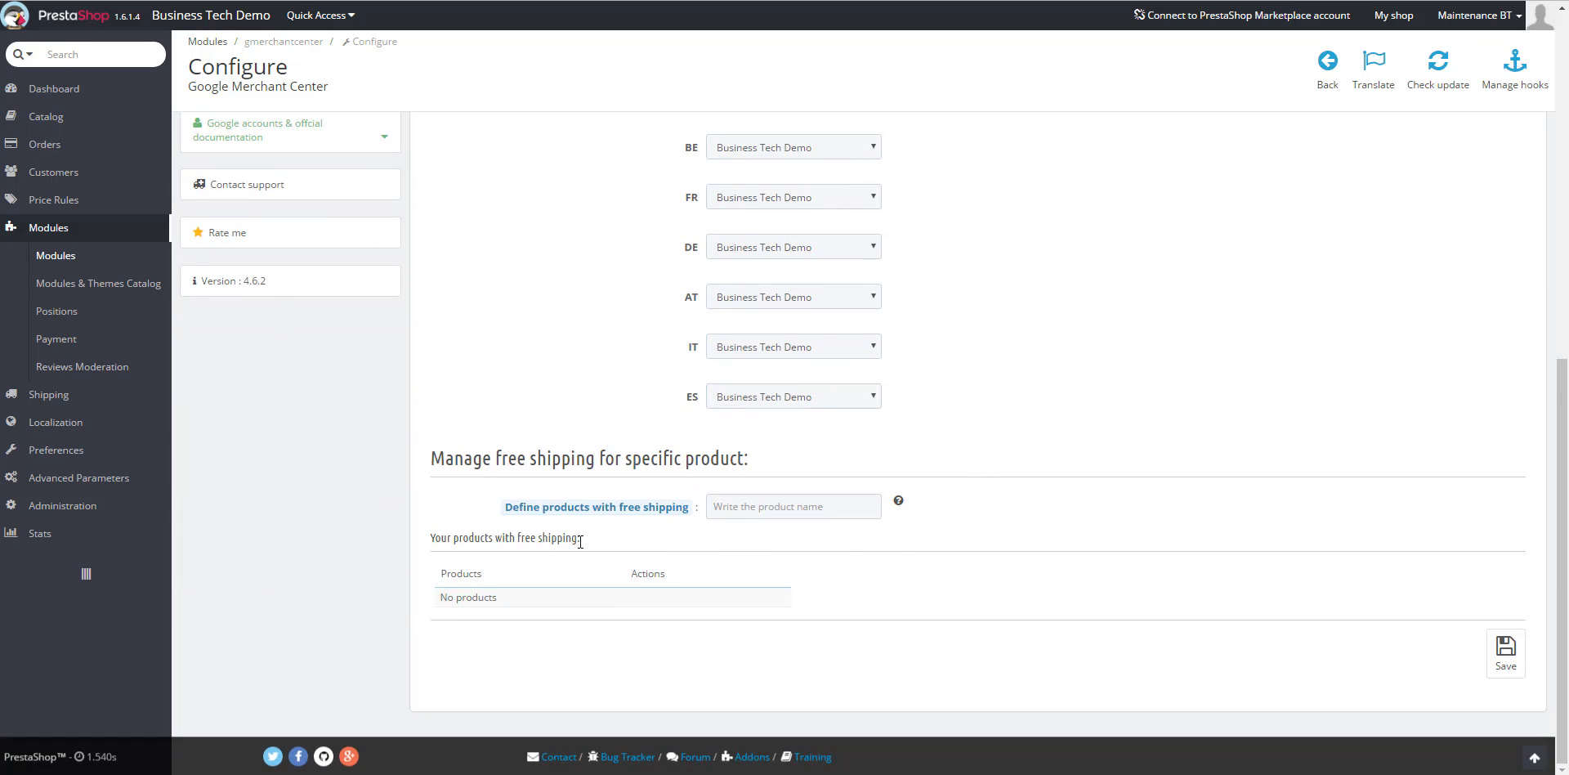
mouse_move(596, 515)
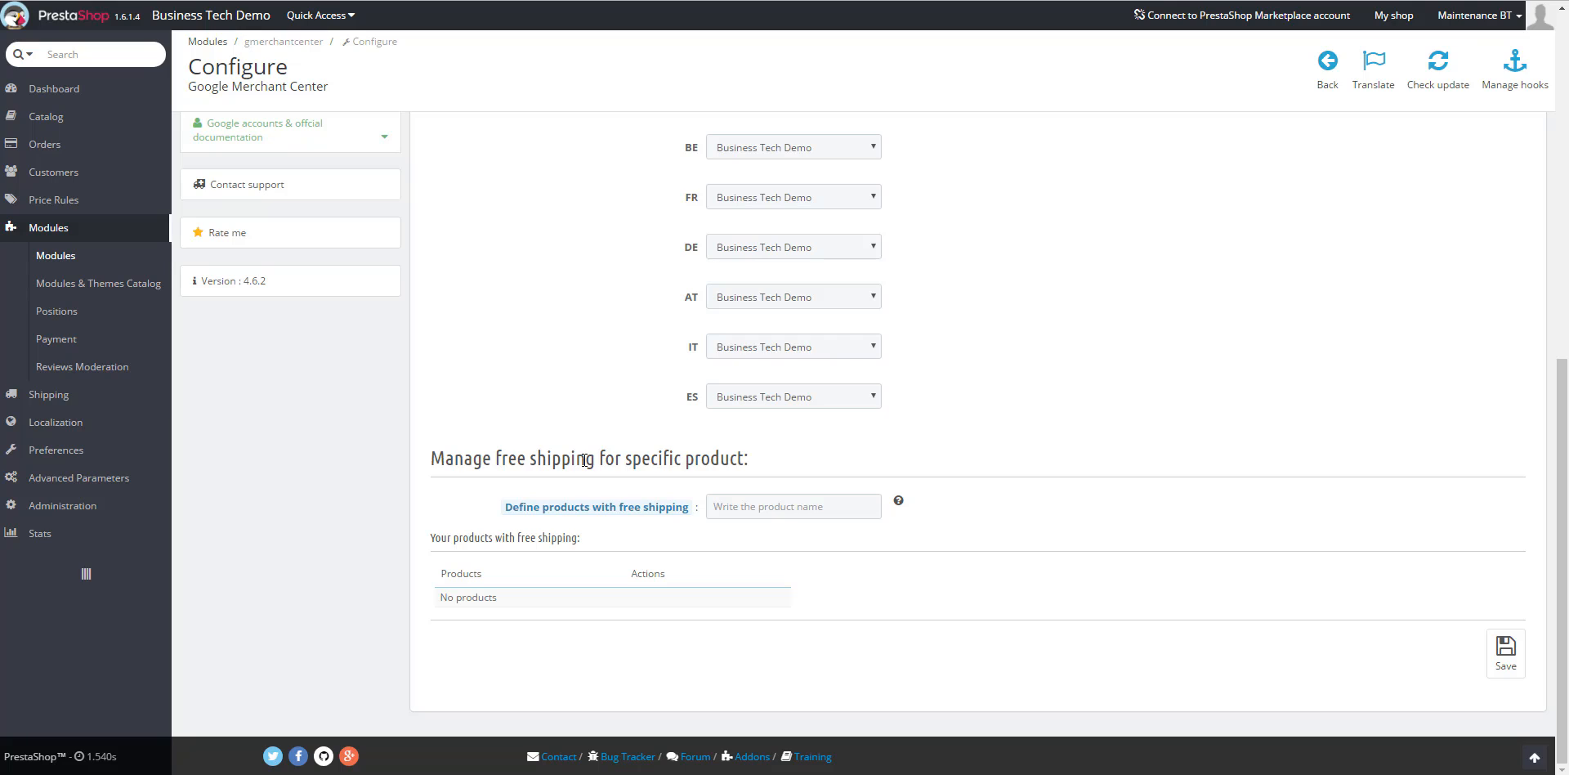
Add product 3 - Robe imprimée to the products with free shipping and save the tax and shipping settings
click(724, 507)
text(robe imprimée)
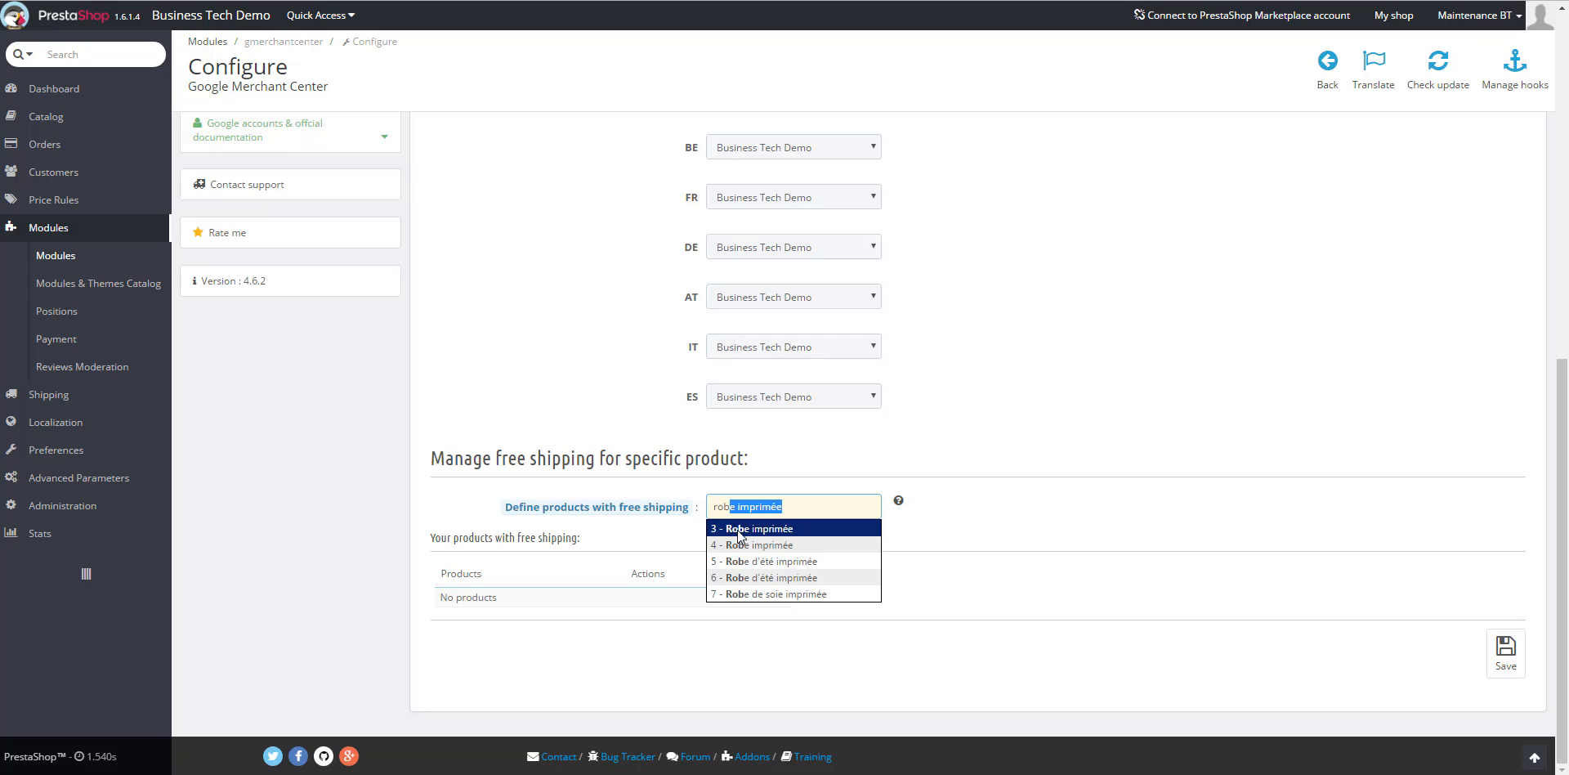
click(738, 528)
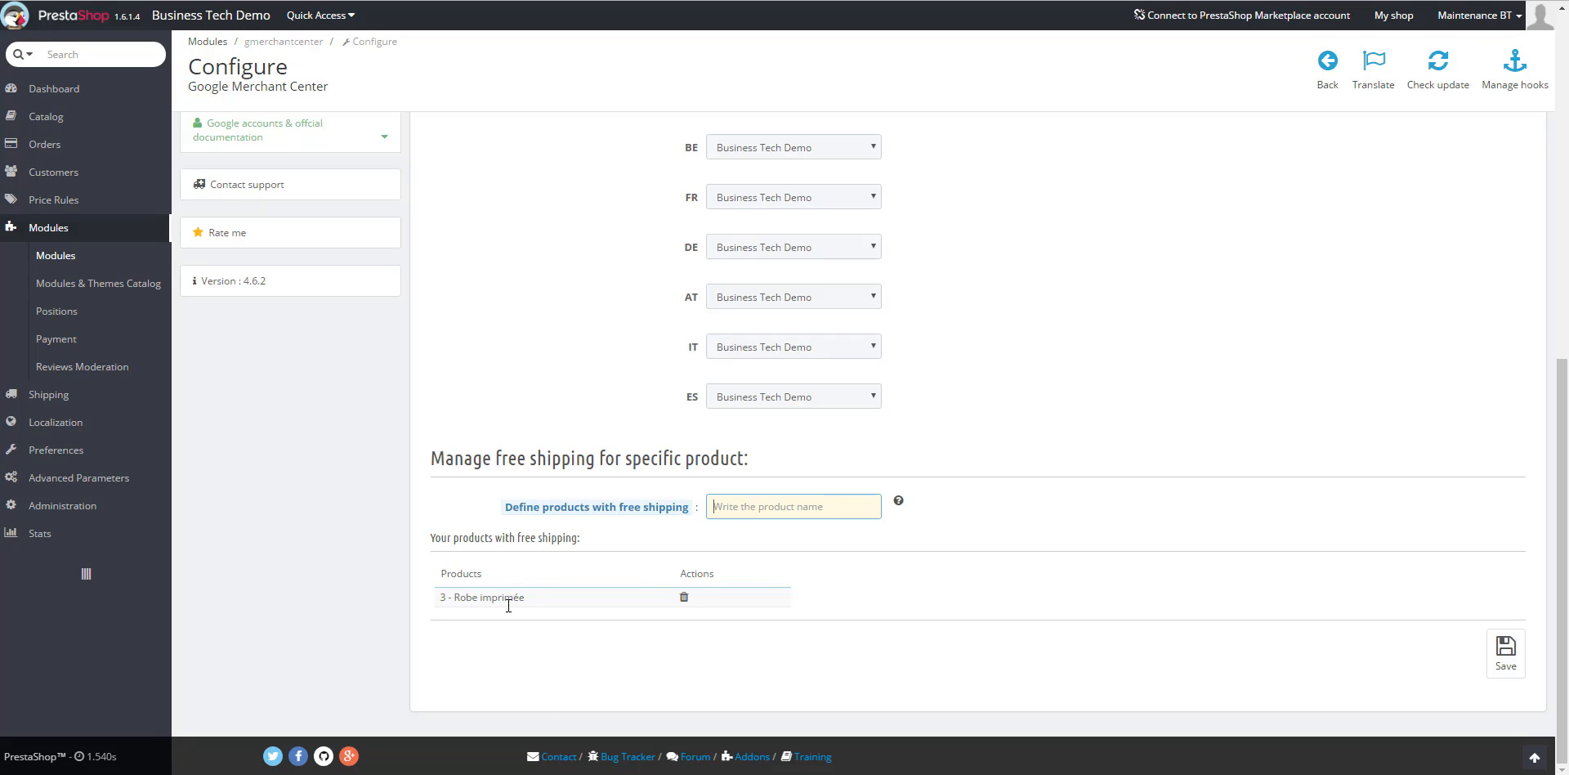
click(1504, 662)
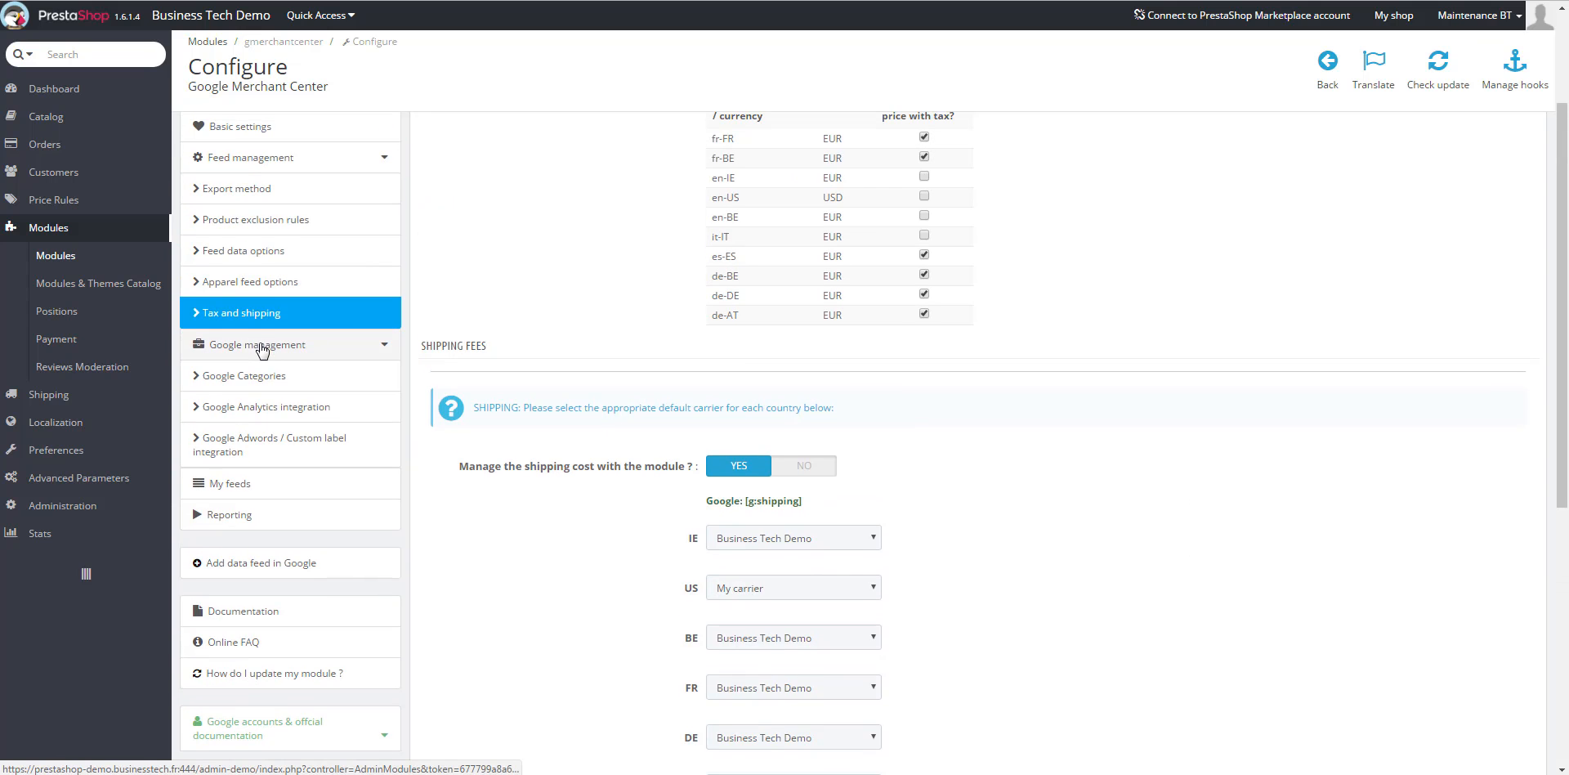
In the Google Categories settings, synchronize the en-GB and en-US category lists from Google
click(258, 347)
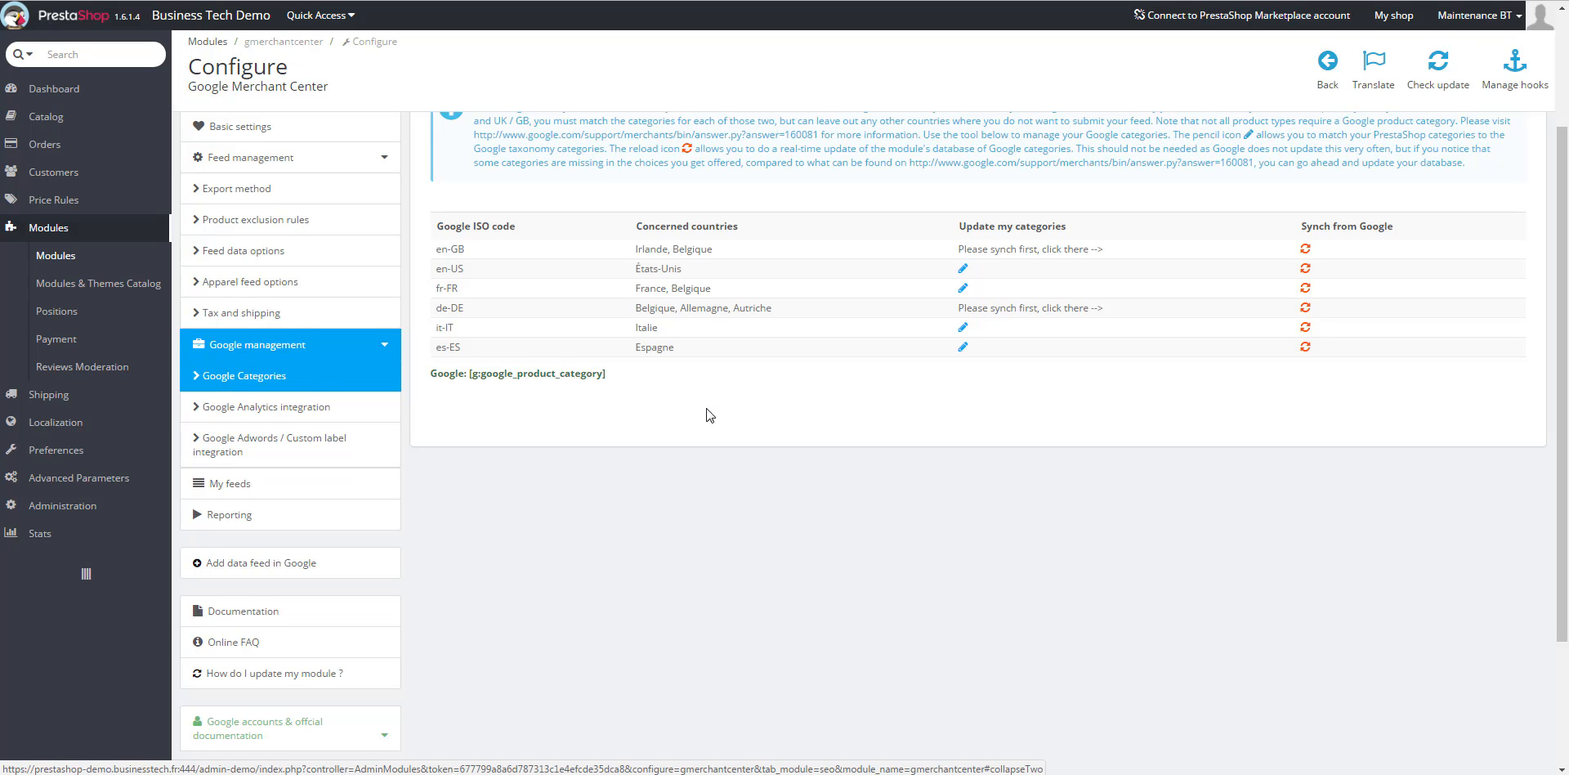
scroll(704, 414, up, 3)
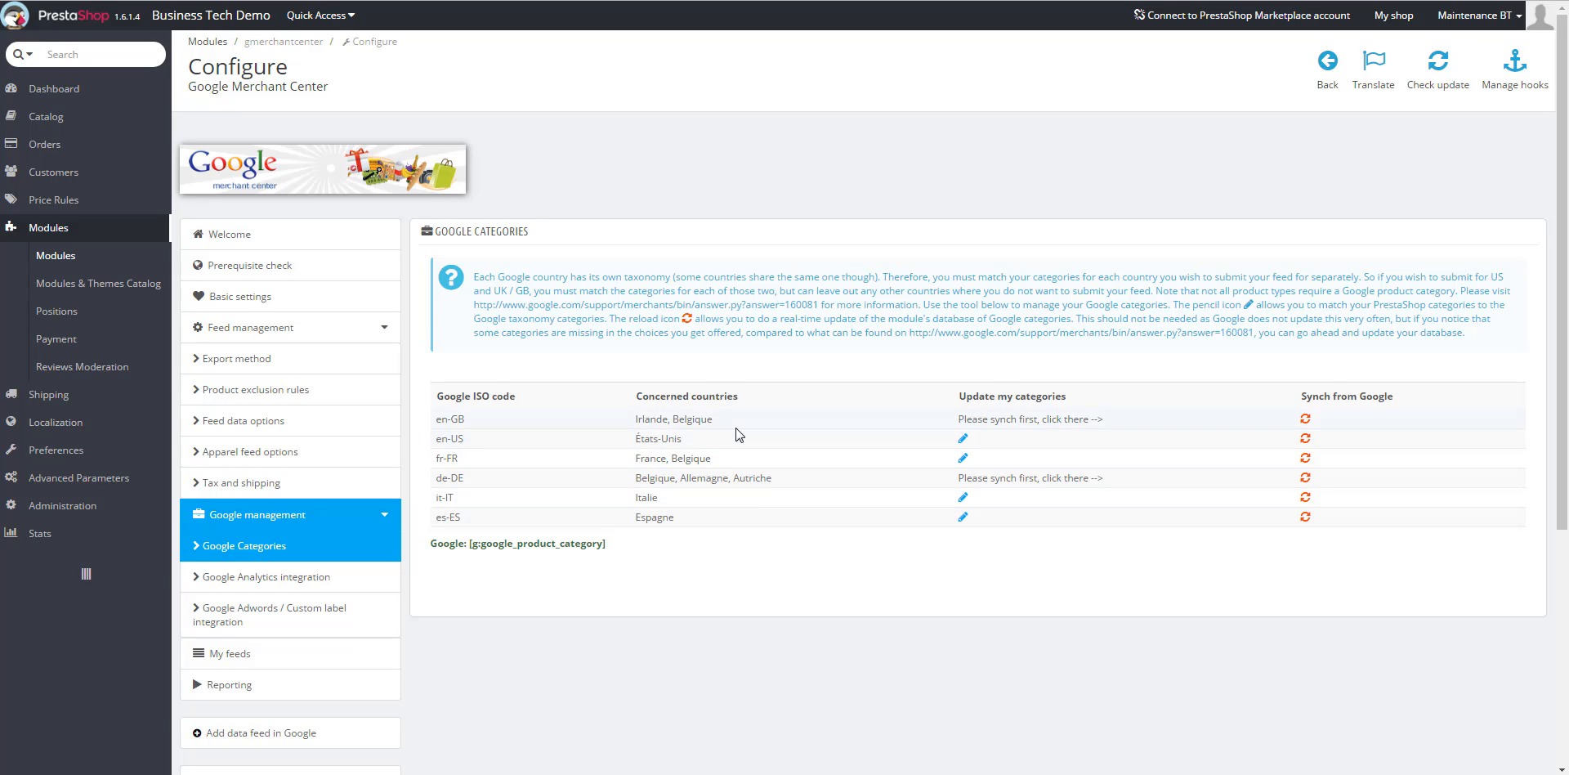
click(1305, 418)
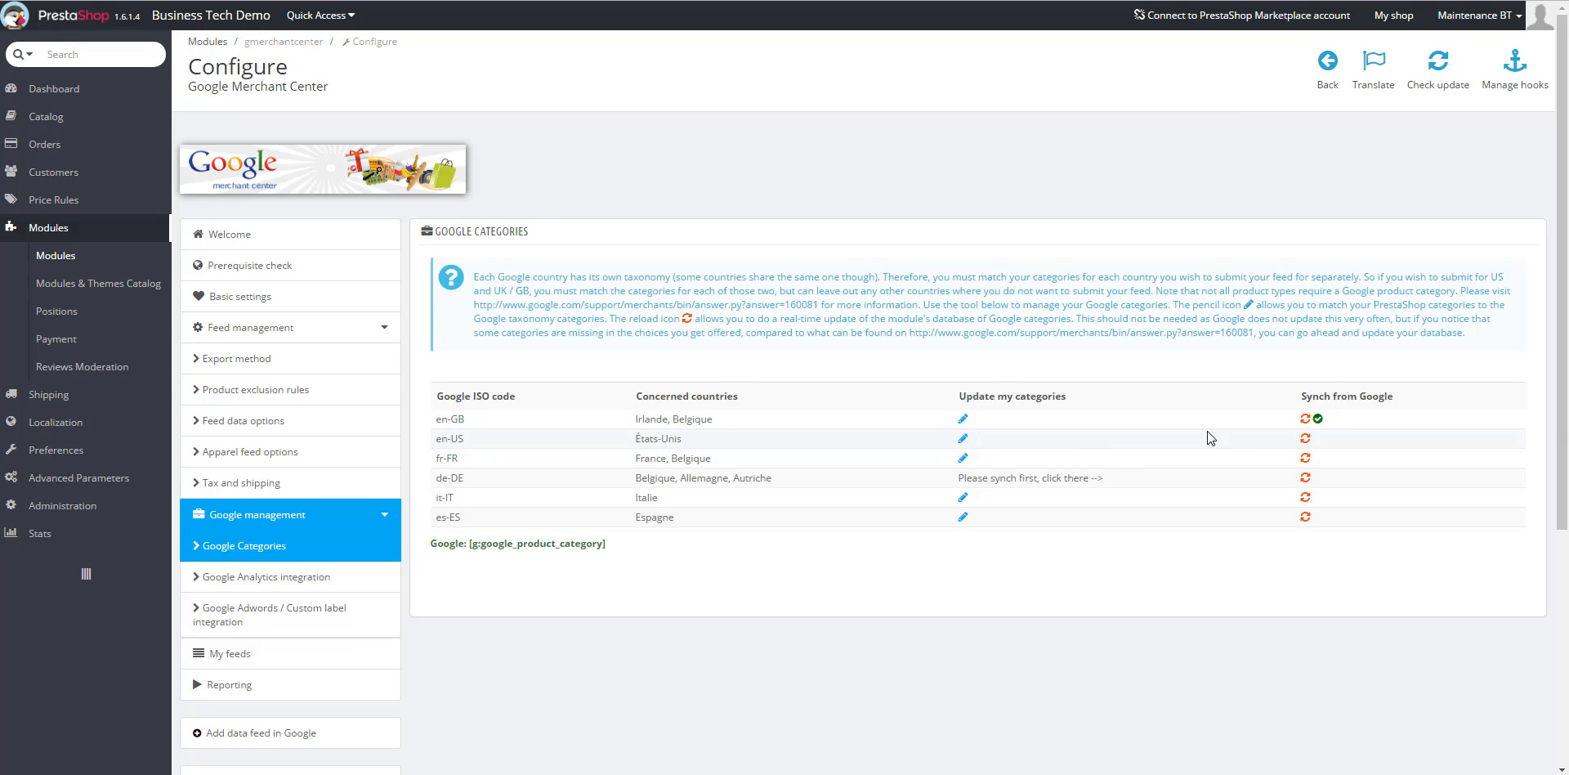
click(1305, 439)
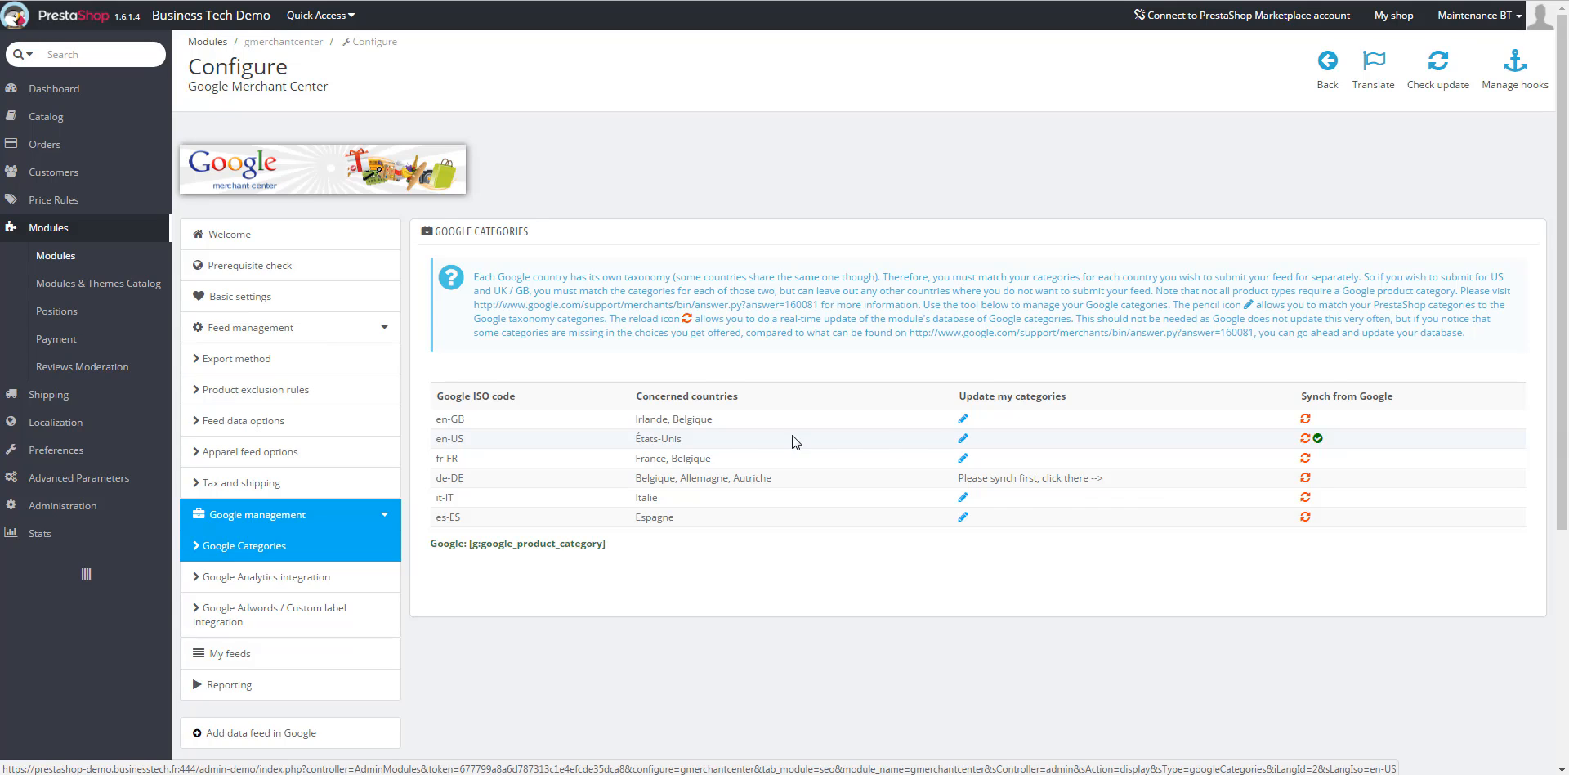
For en-US, match the shop category Femme > Robes to Apparel & Accessories > Clothing > Dresses and apply the category matching
click(963, 439)
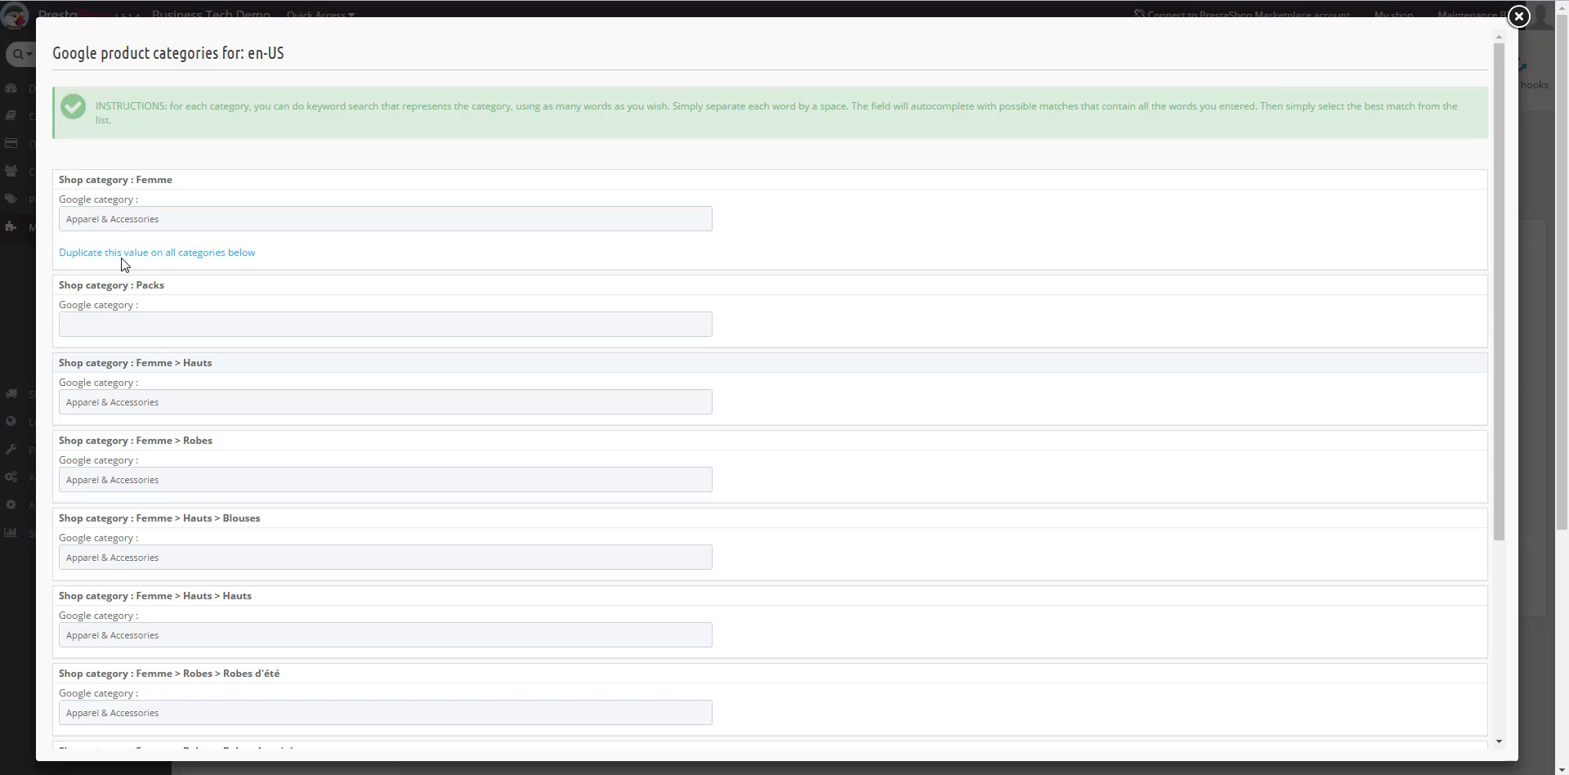
click(149, 482)
drag(171, 483, 41, 466)
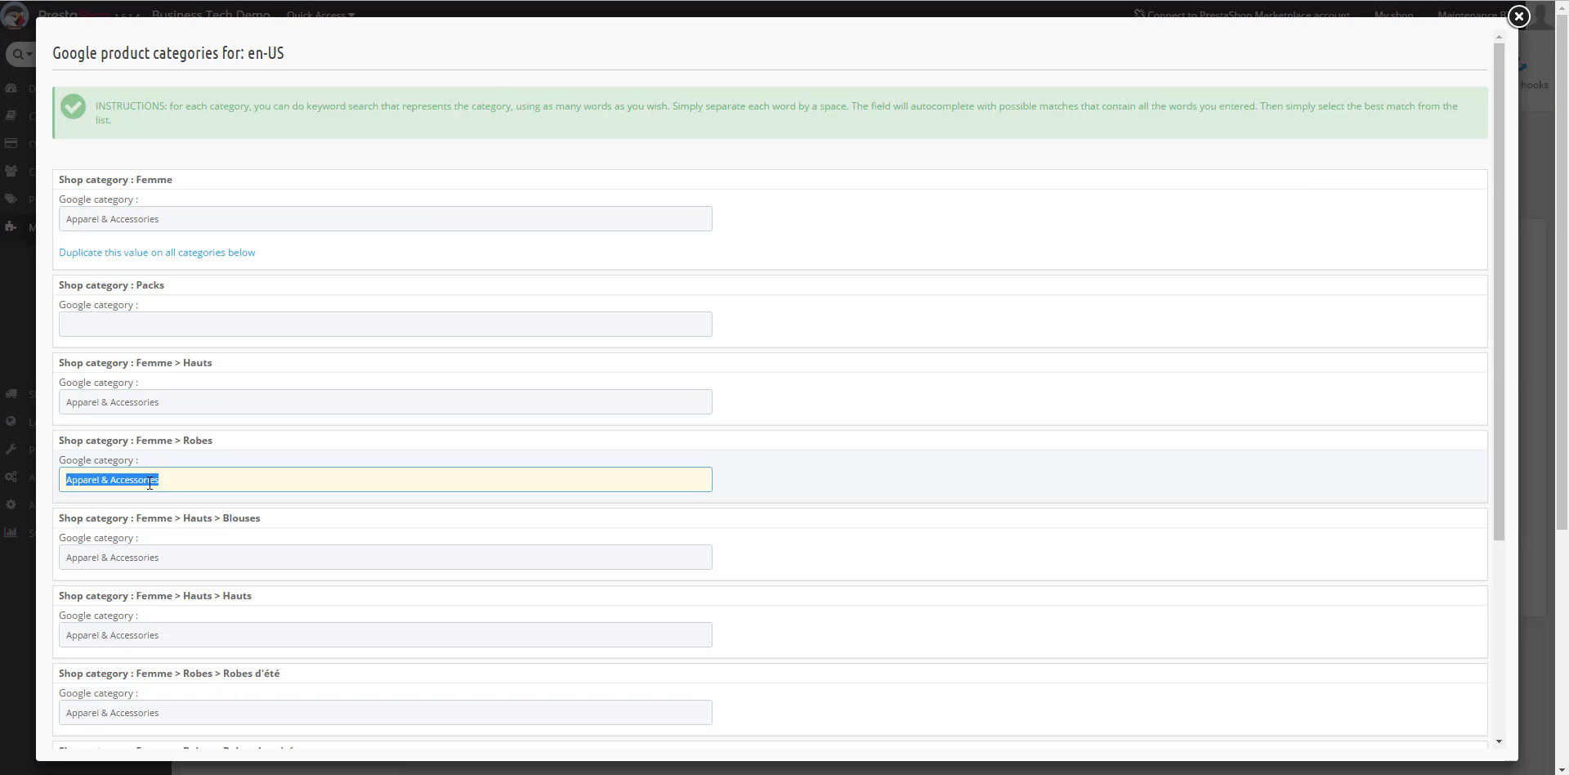
text(dresse)
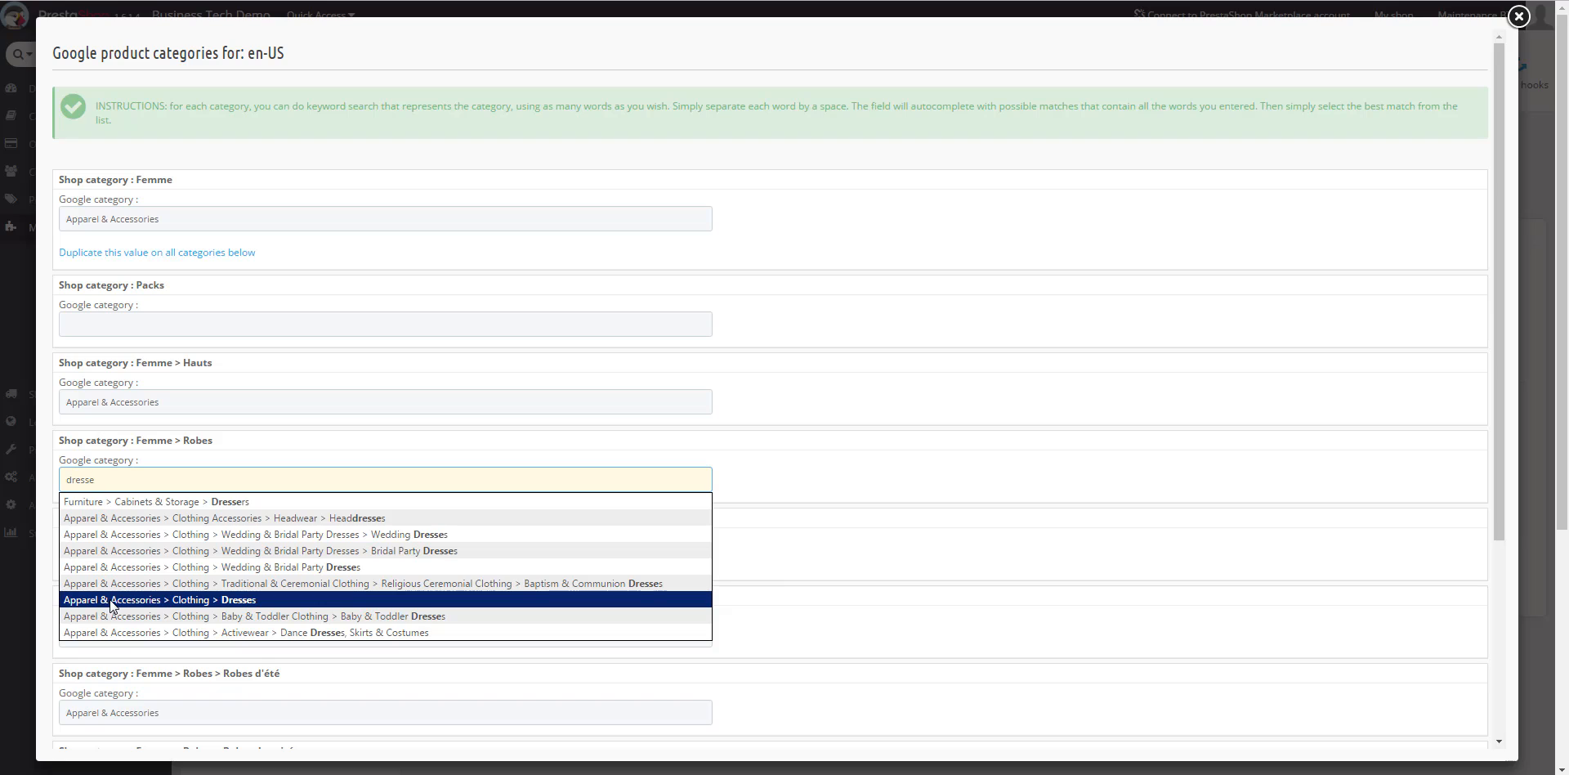
click(248, 604)
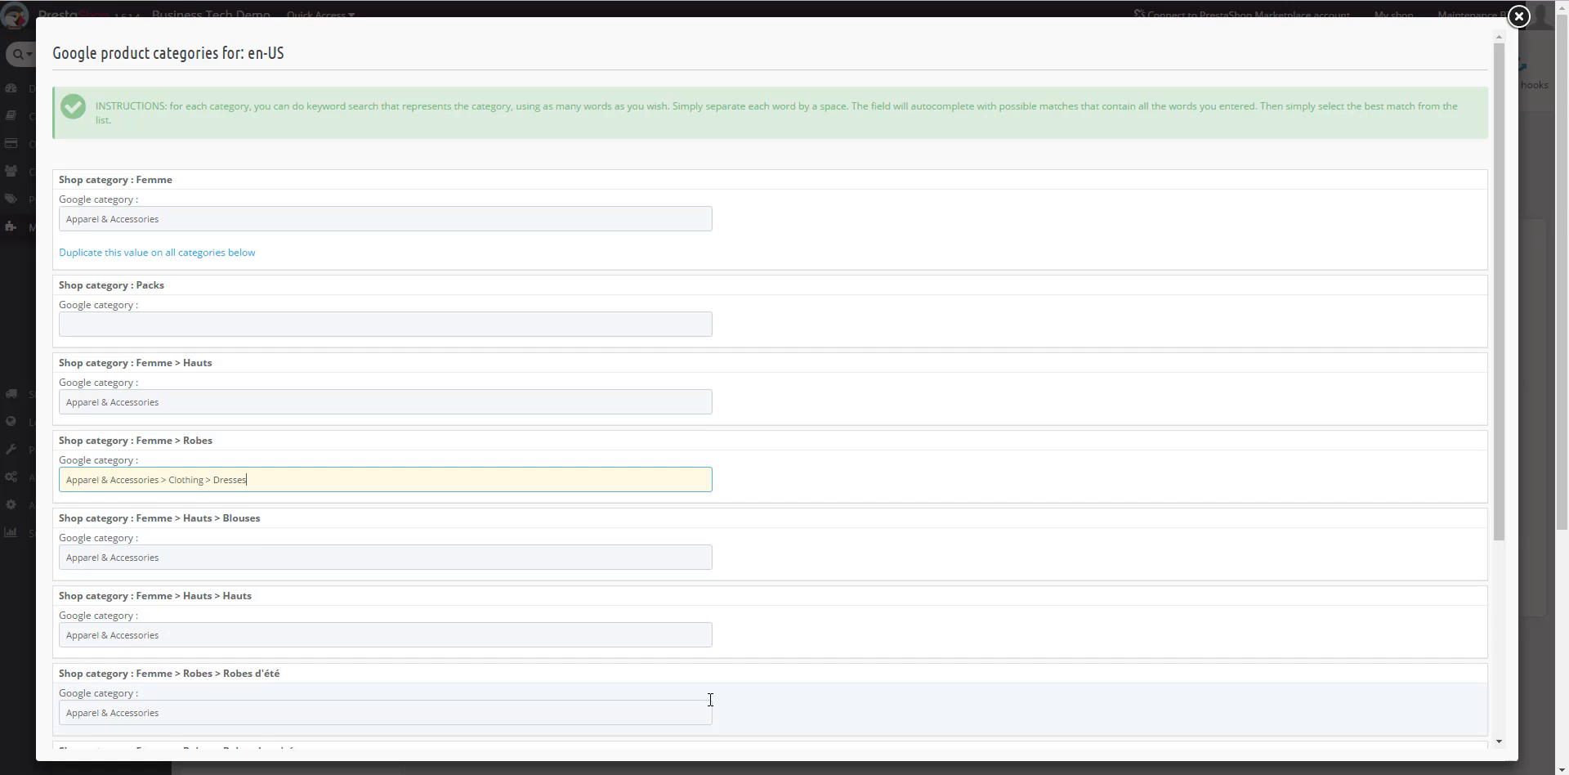
scroll(704, 634, down, 4)
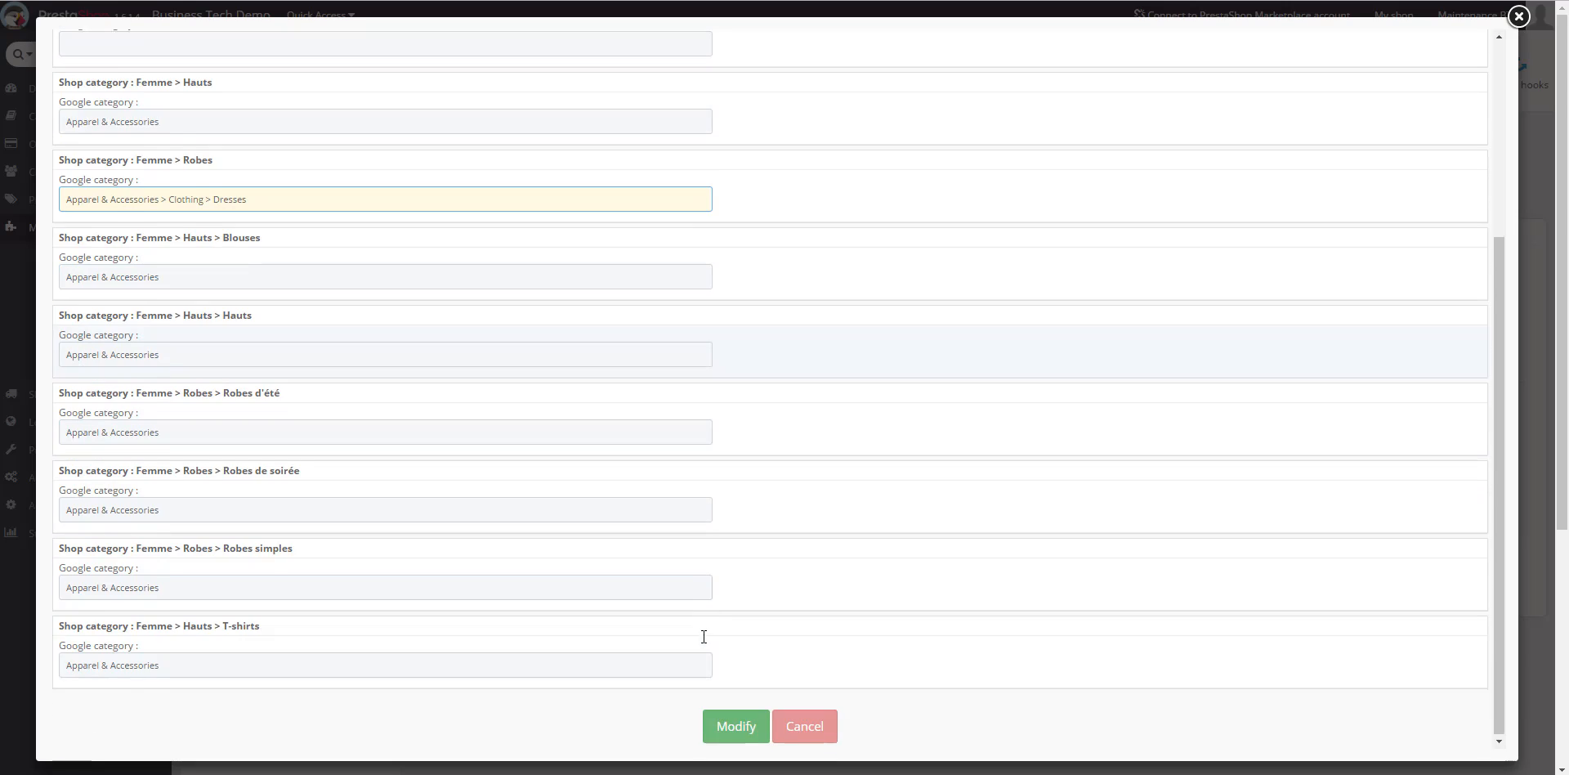
click(738, 733)
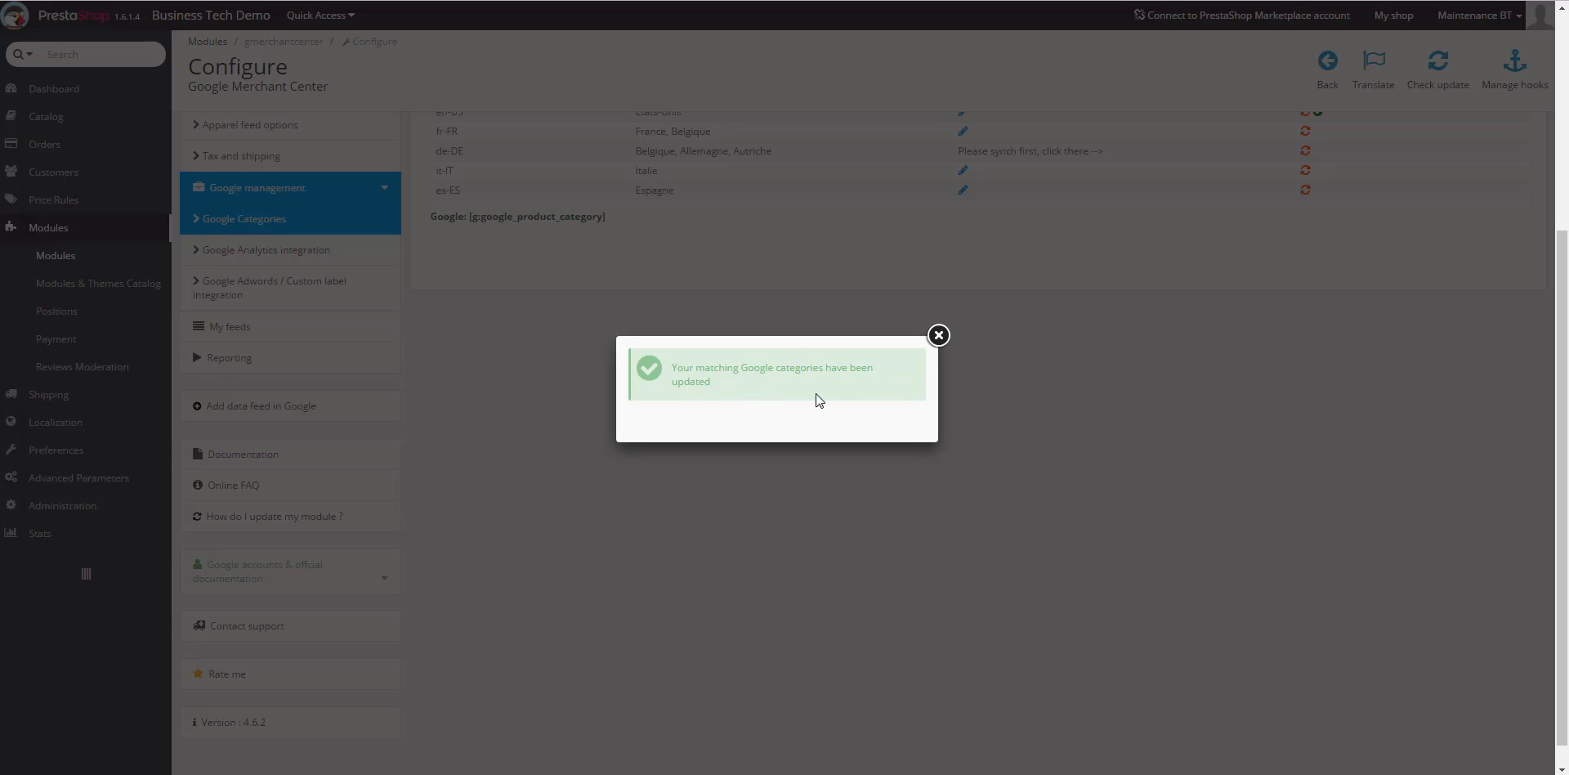
click(939, 336)
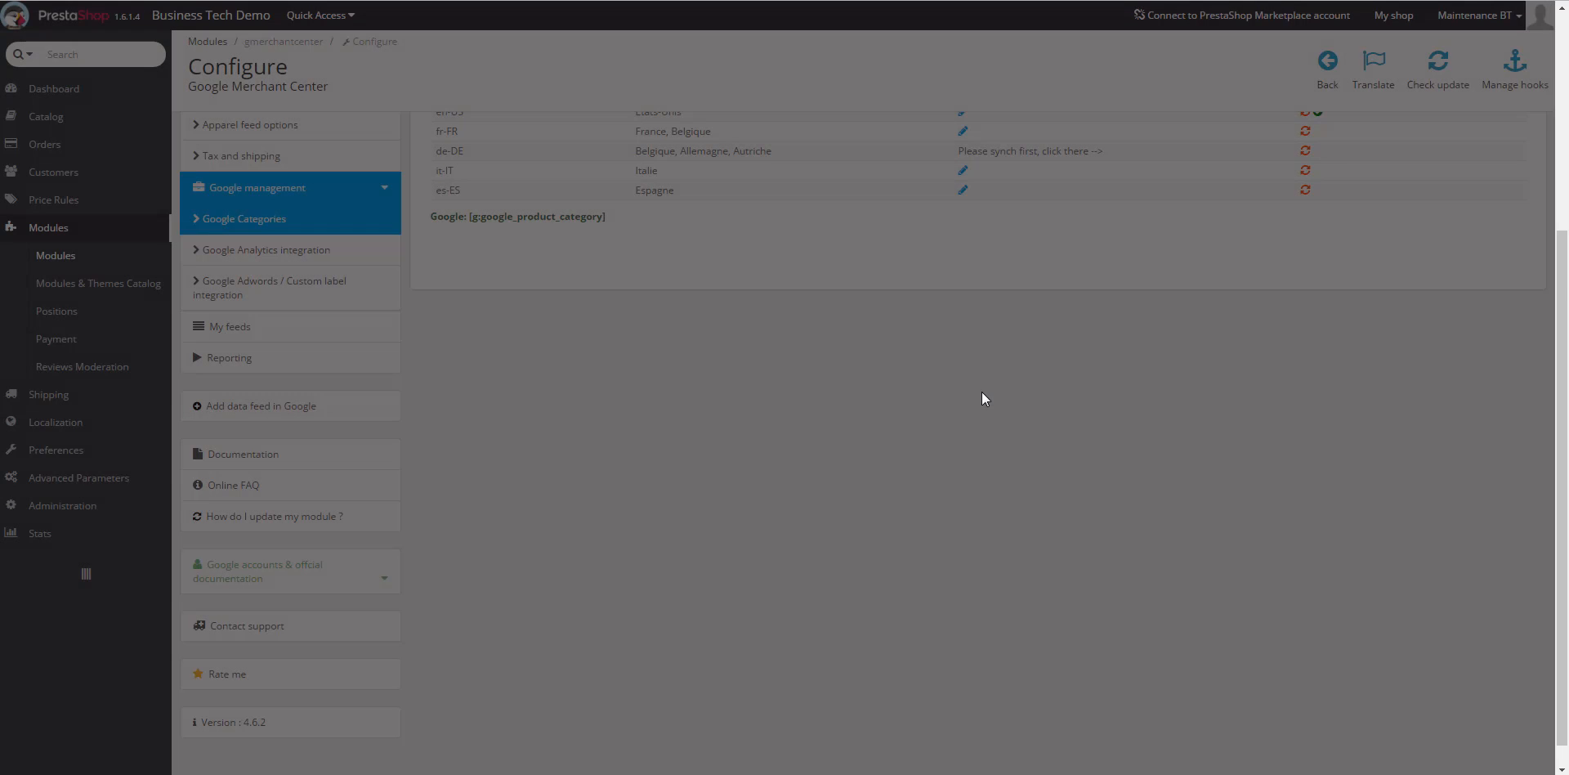
Review the Google Analytics integration settings and the Google Adwords / Custom label integration settings
scroll(807, 520, down, 1)
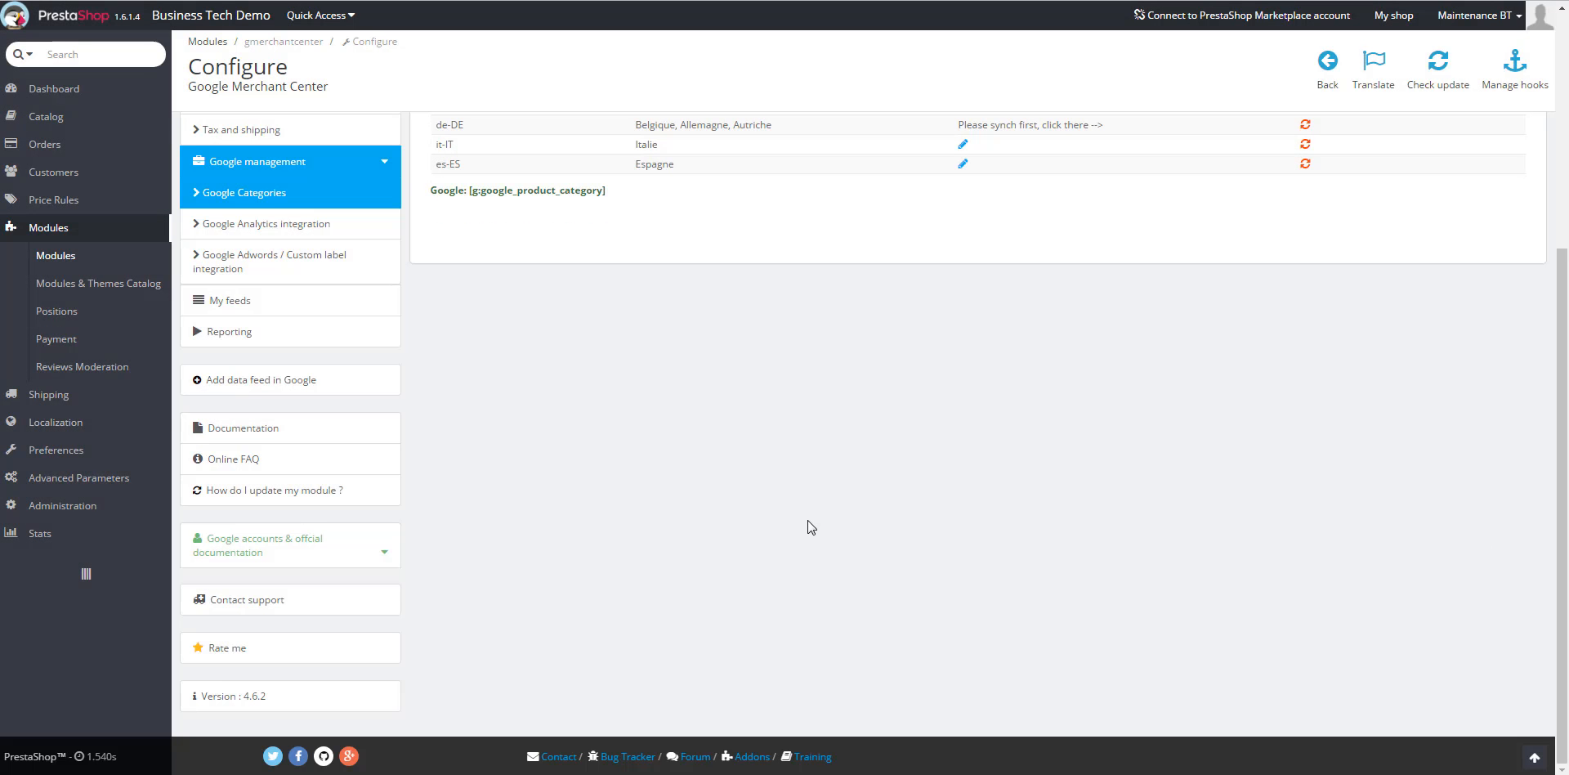
click(295, 225)
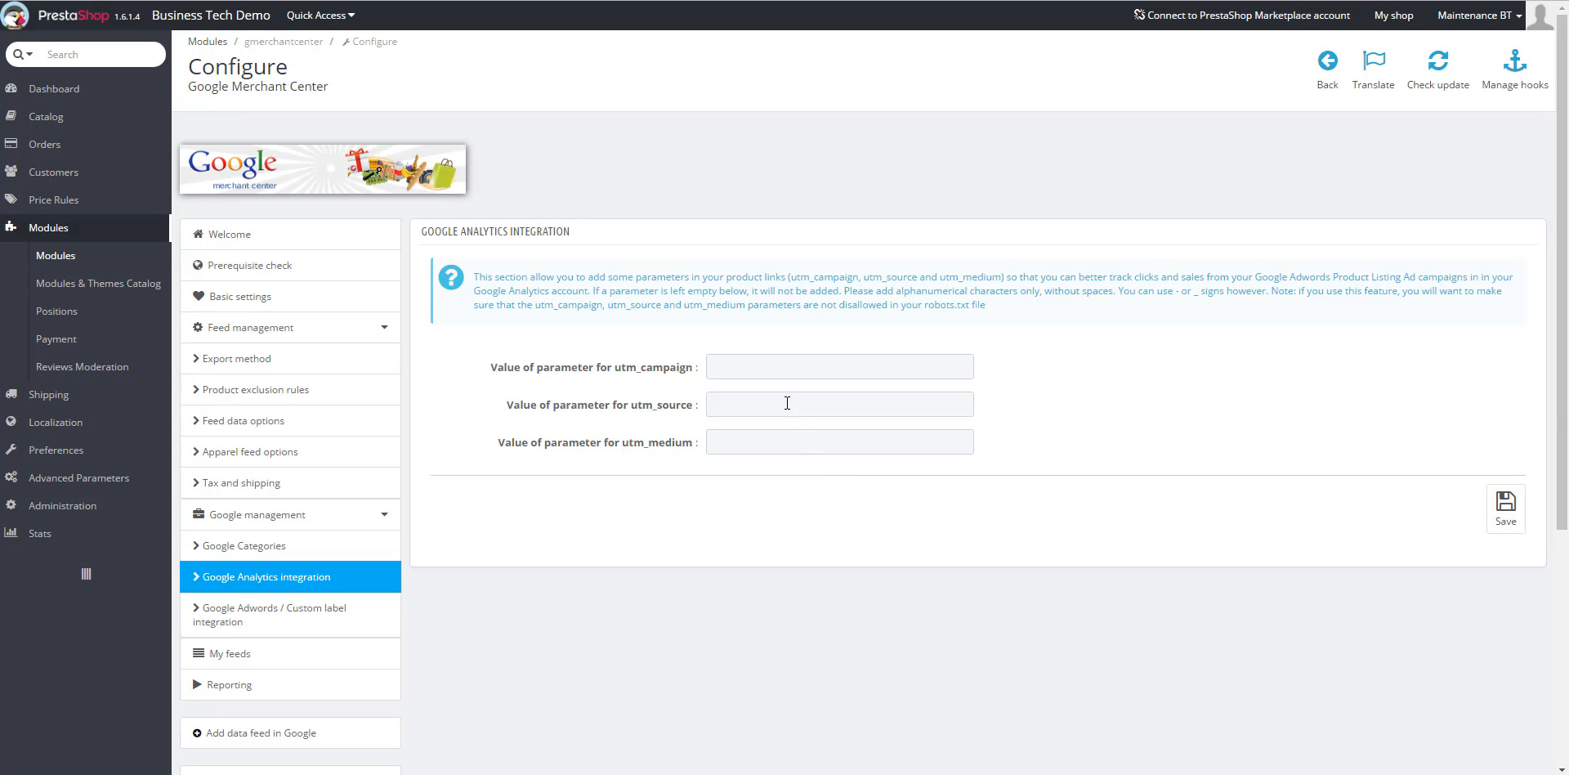
click(297, 619)
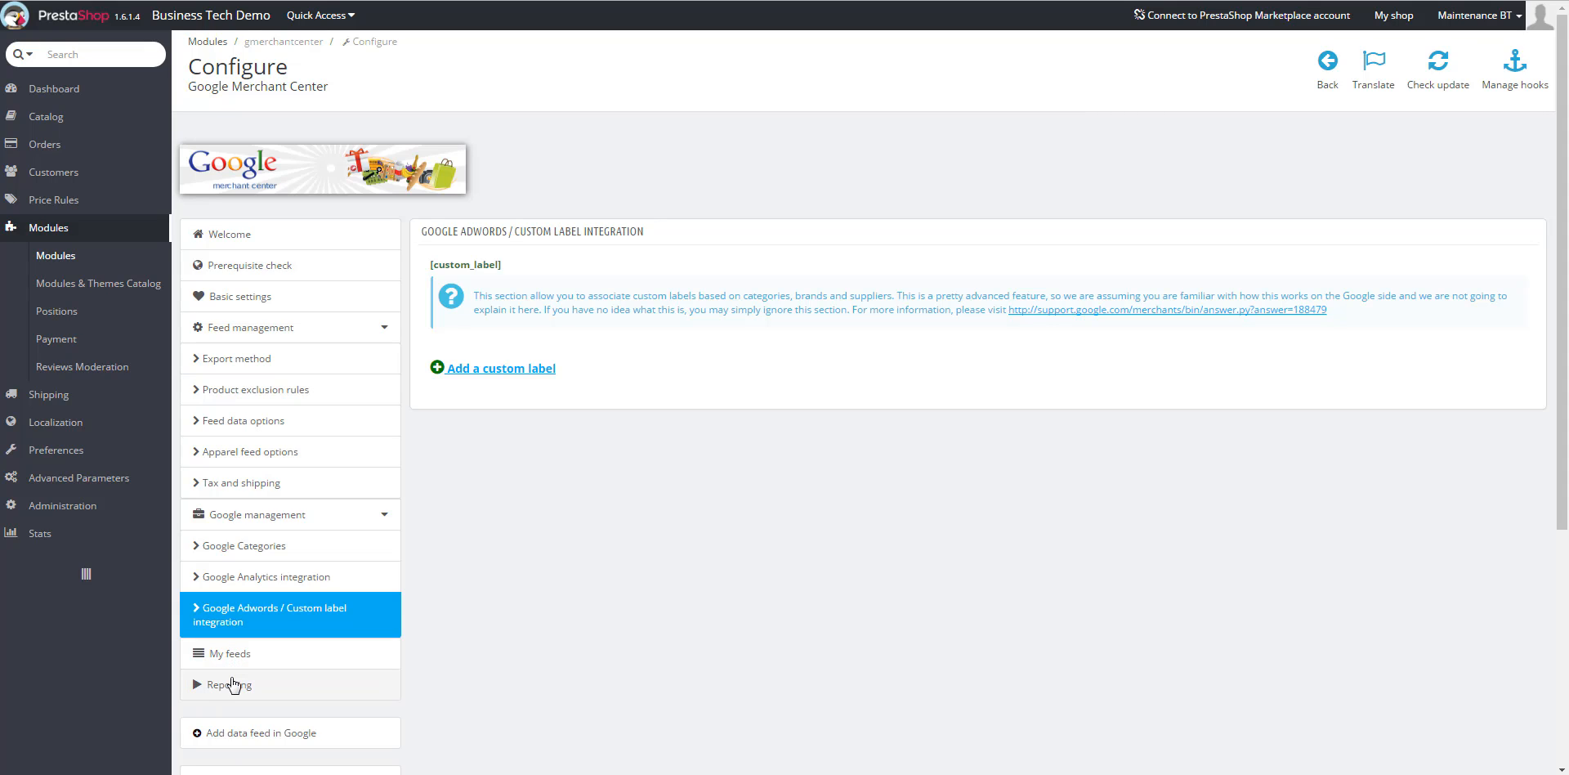
In the apparel feed options, switch off including the product material and turn it back on
click(268, 459)
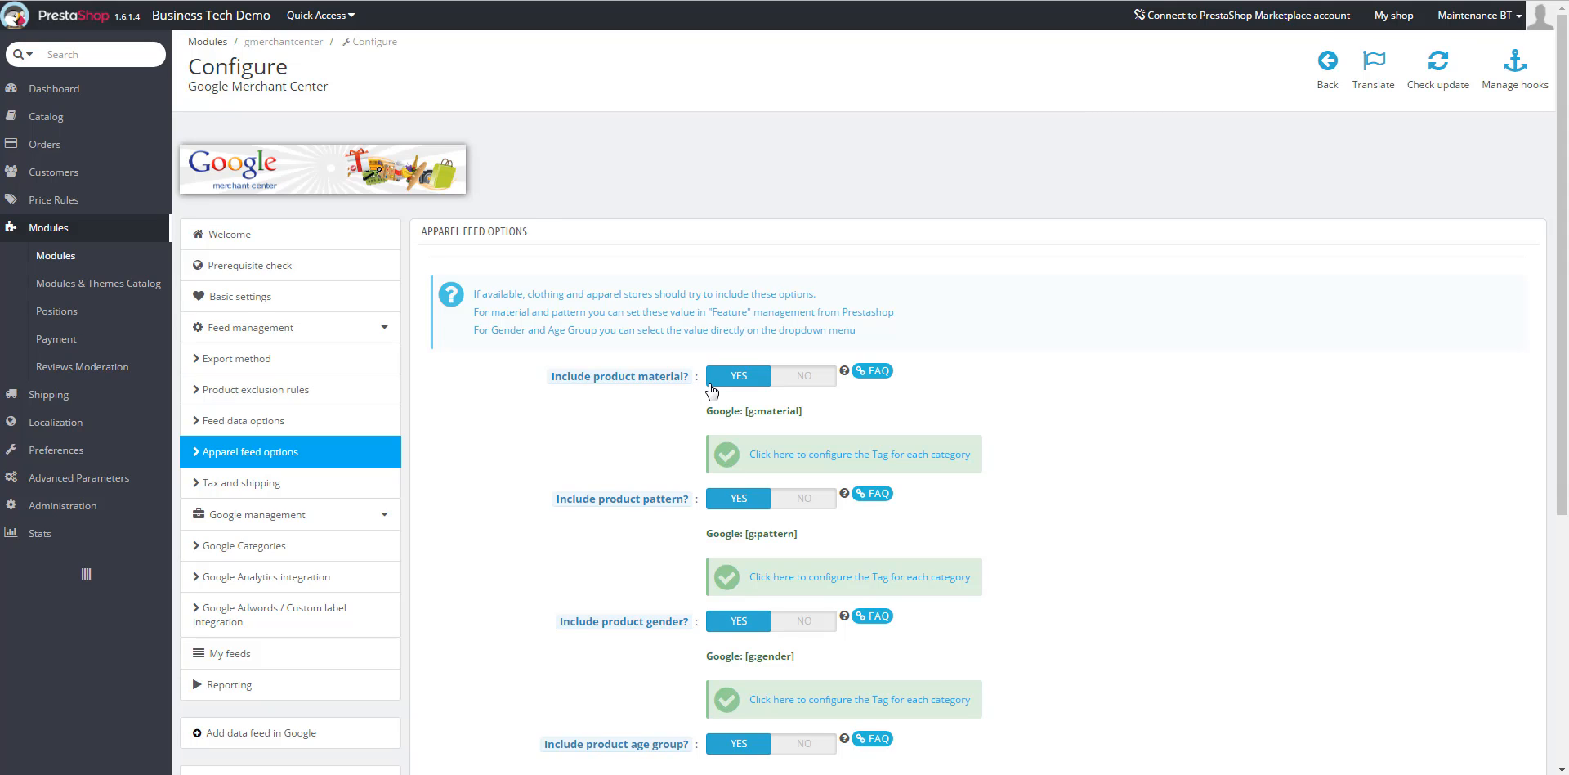
mouse_move(617, 386)
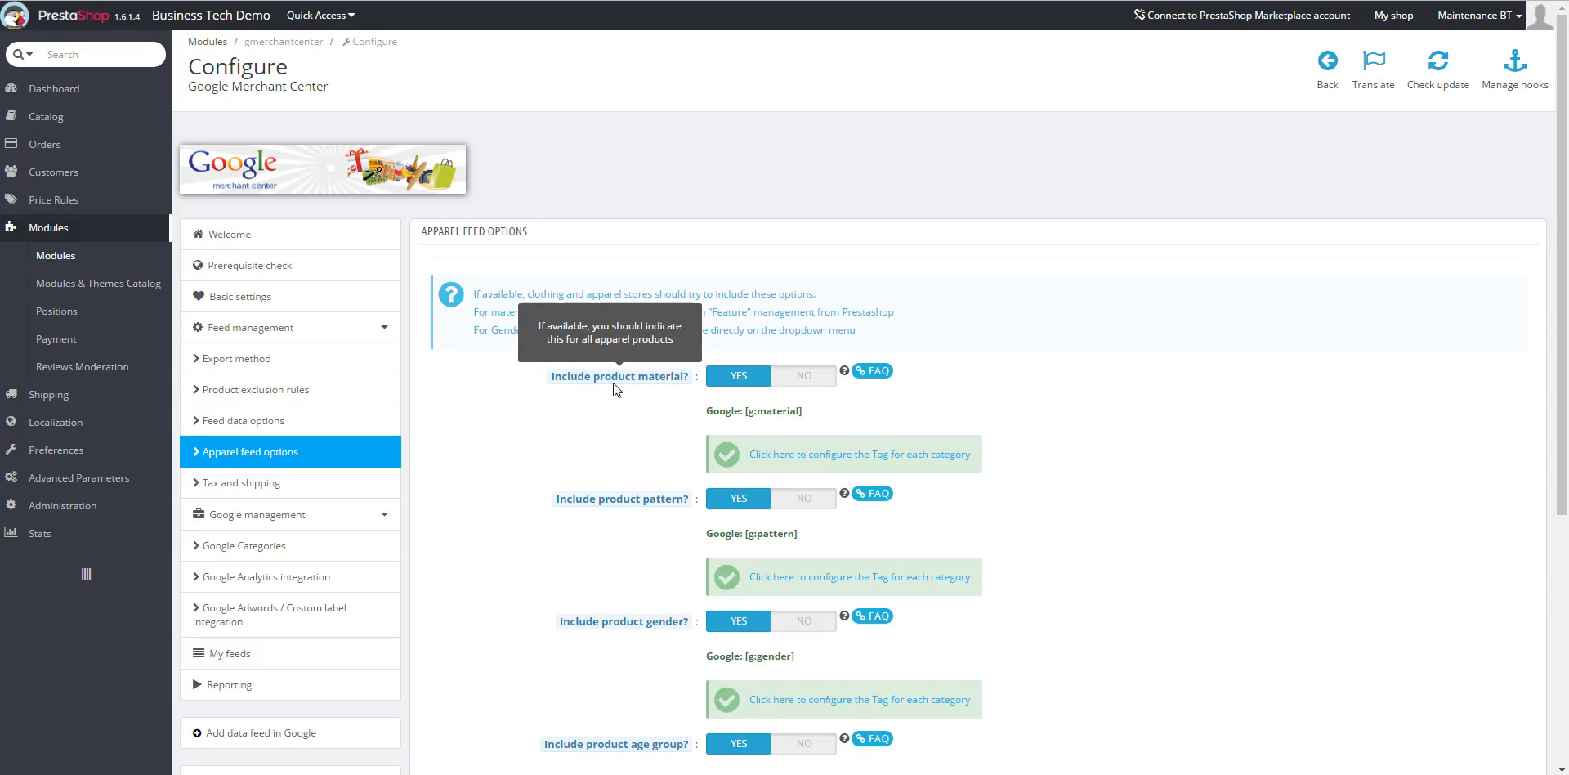
click(801, 378)
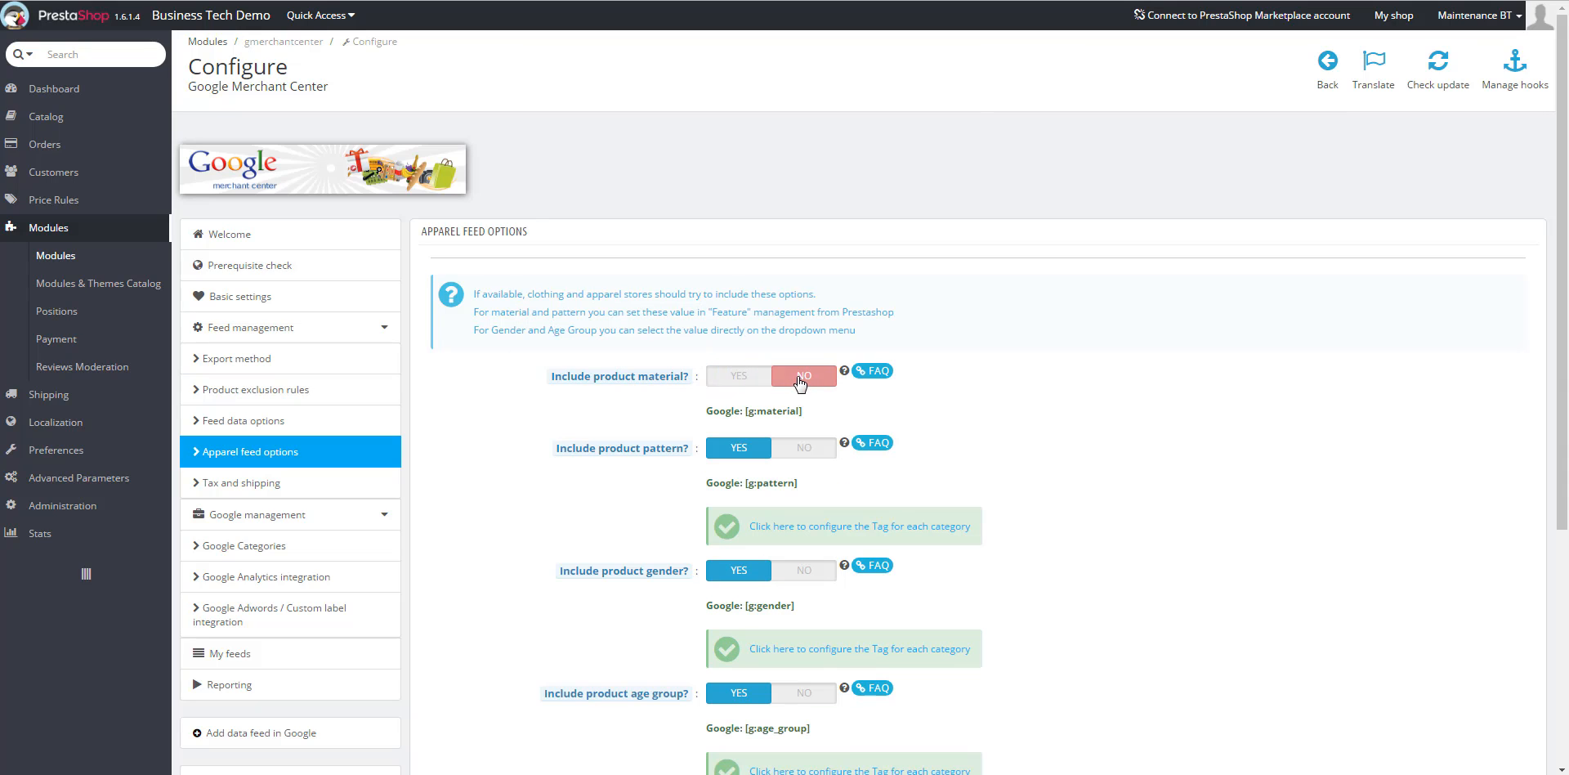
click(731, 380)
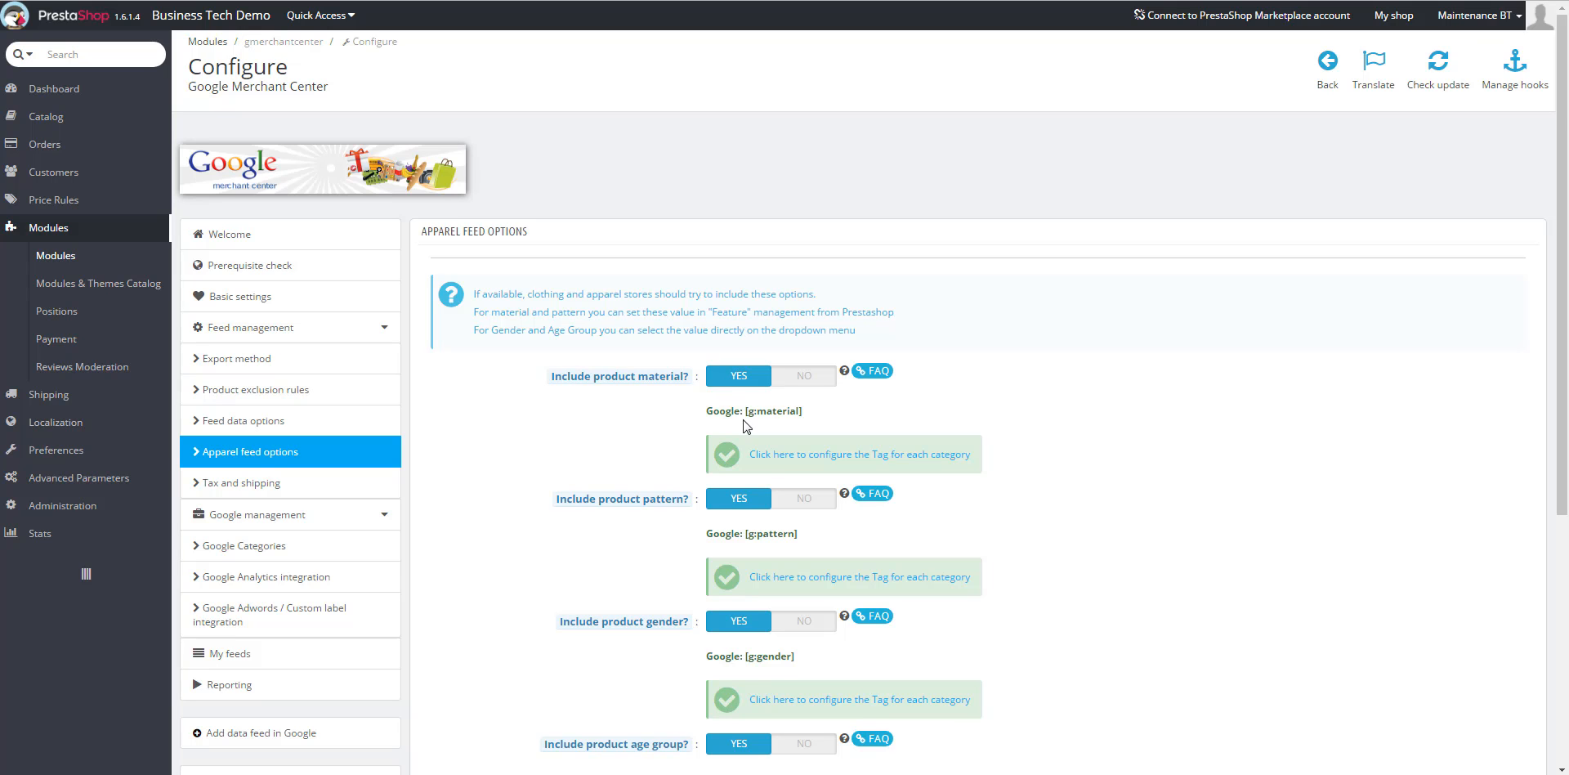
In the per-category material tags, keep Compositions for the Femme category and apply the tags
click(776, 455)
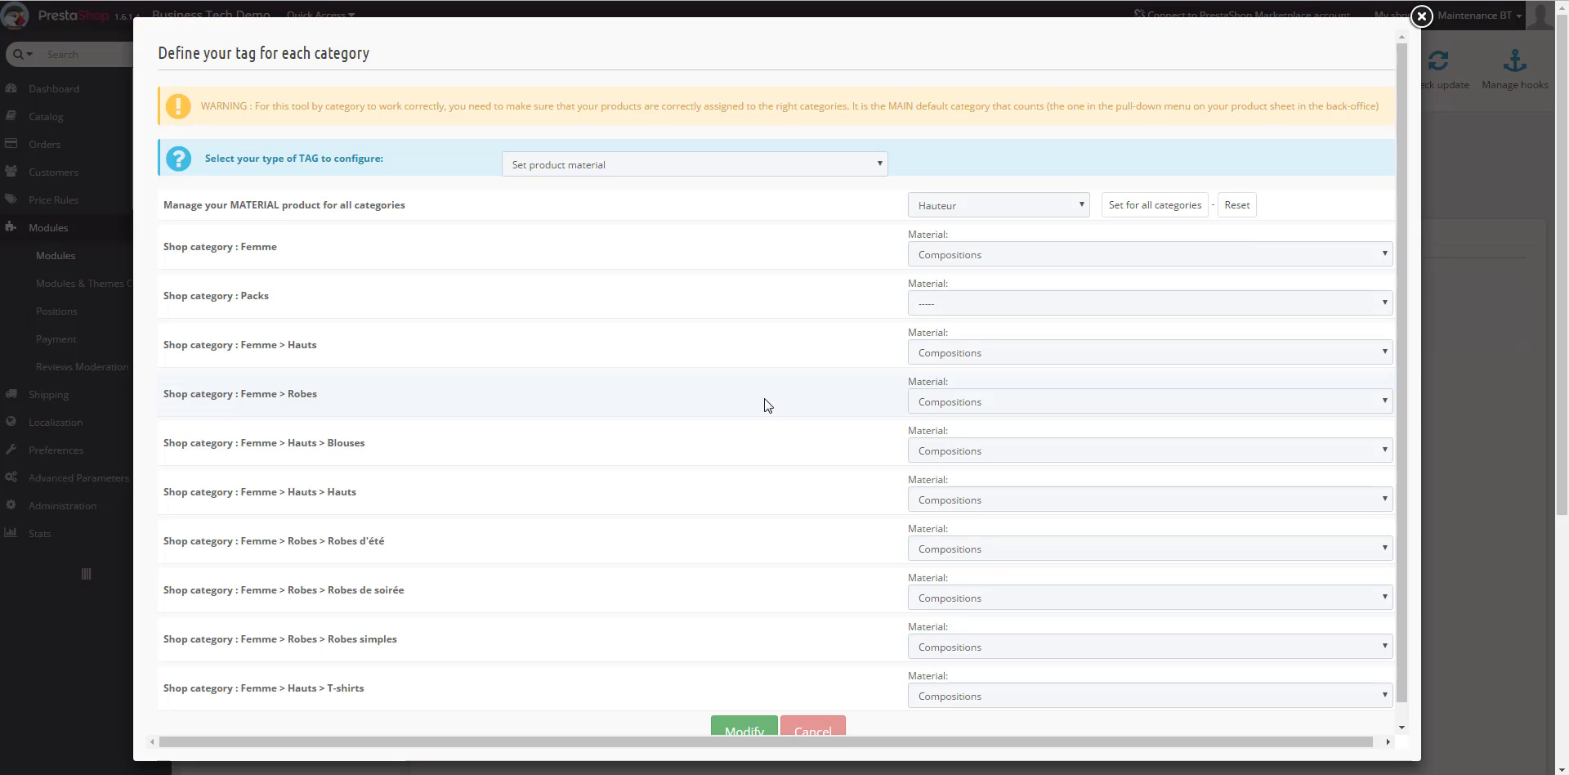
click(958, 254)
click(958, 347)
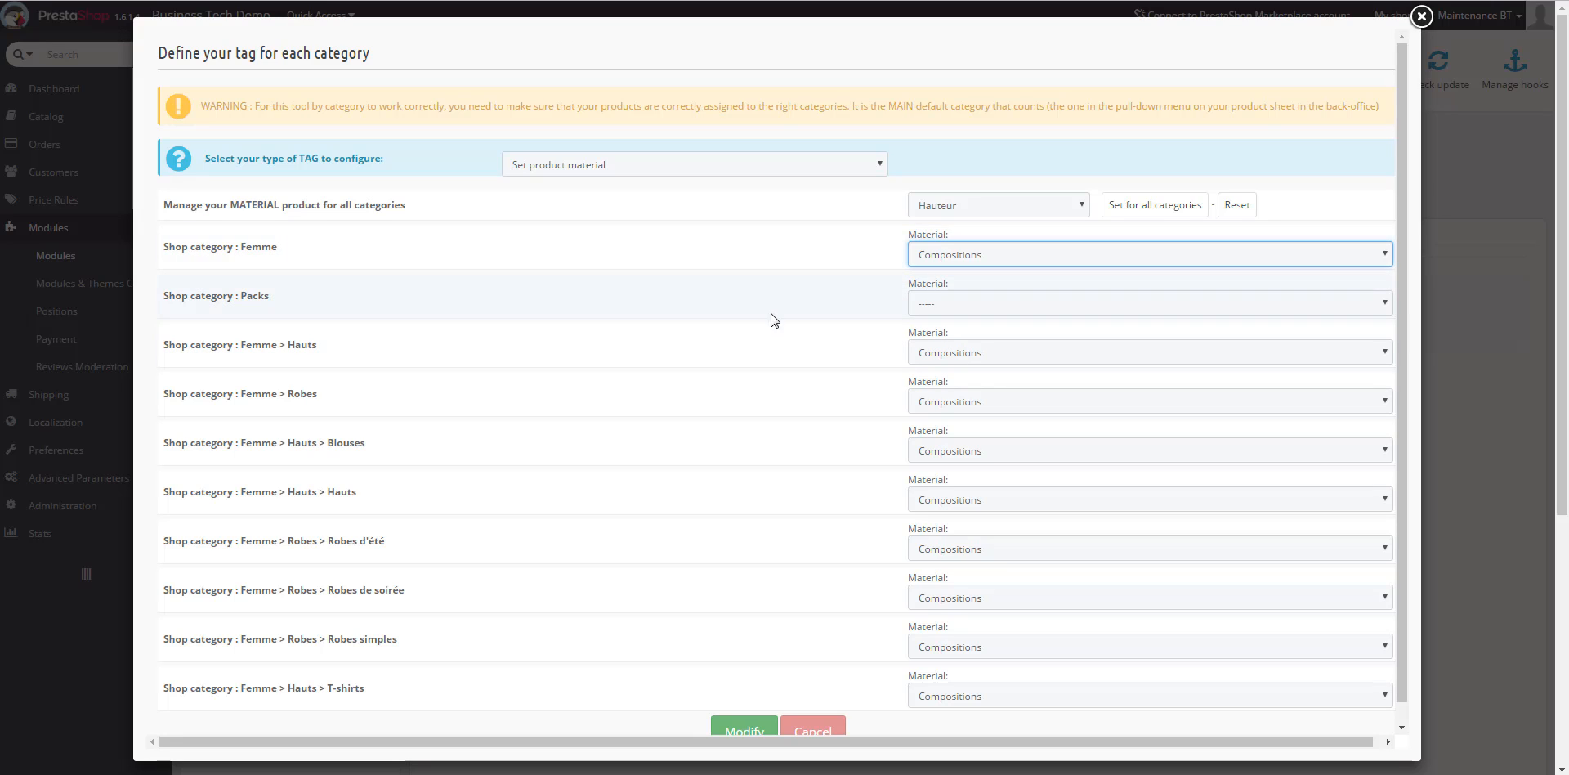
scroll(813, 540, down, 1)
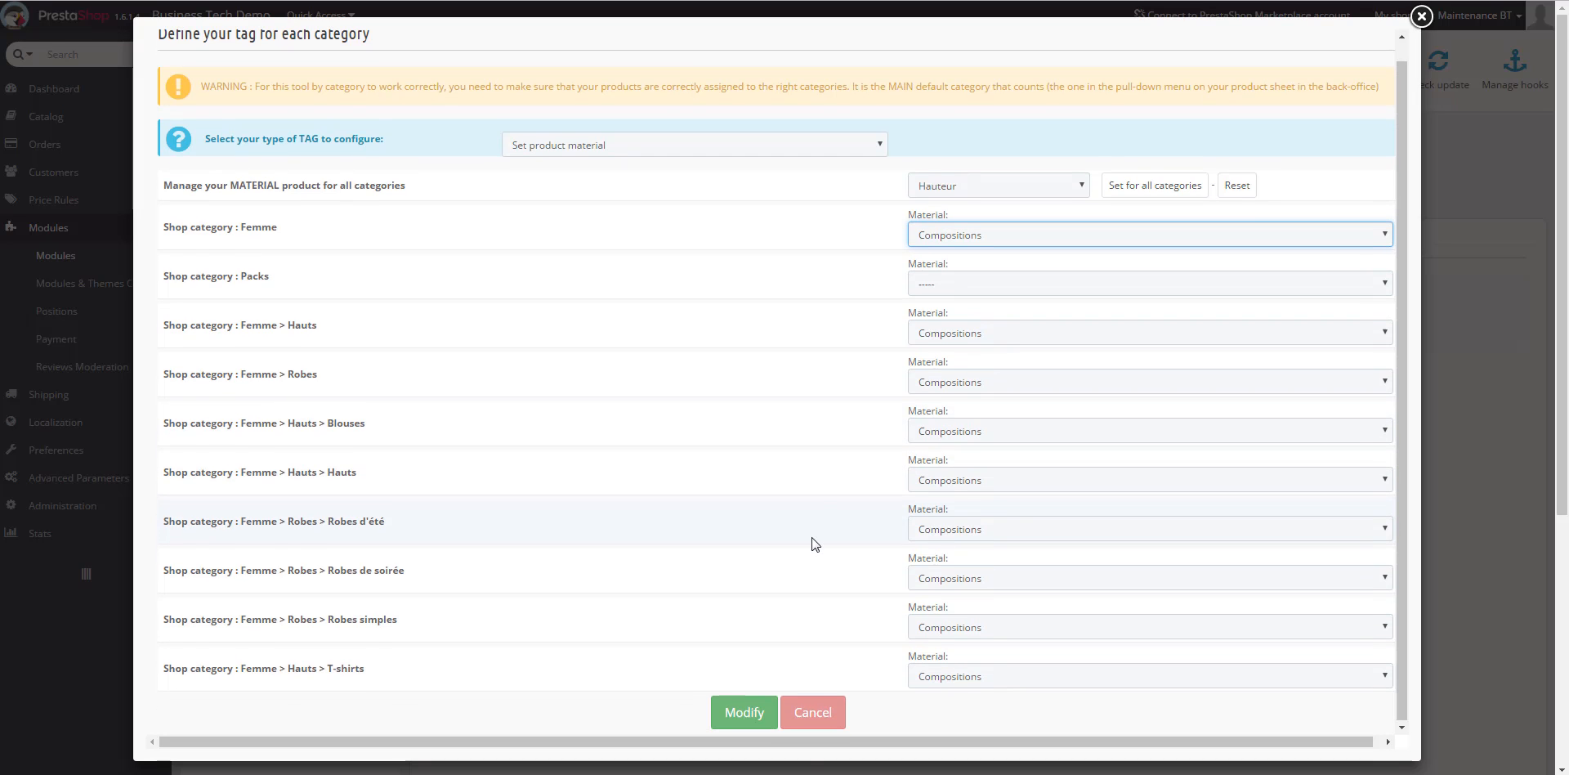
click(752, 712)
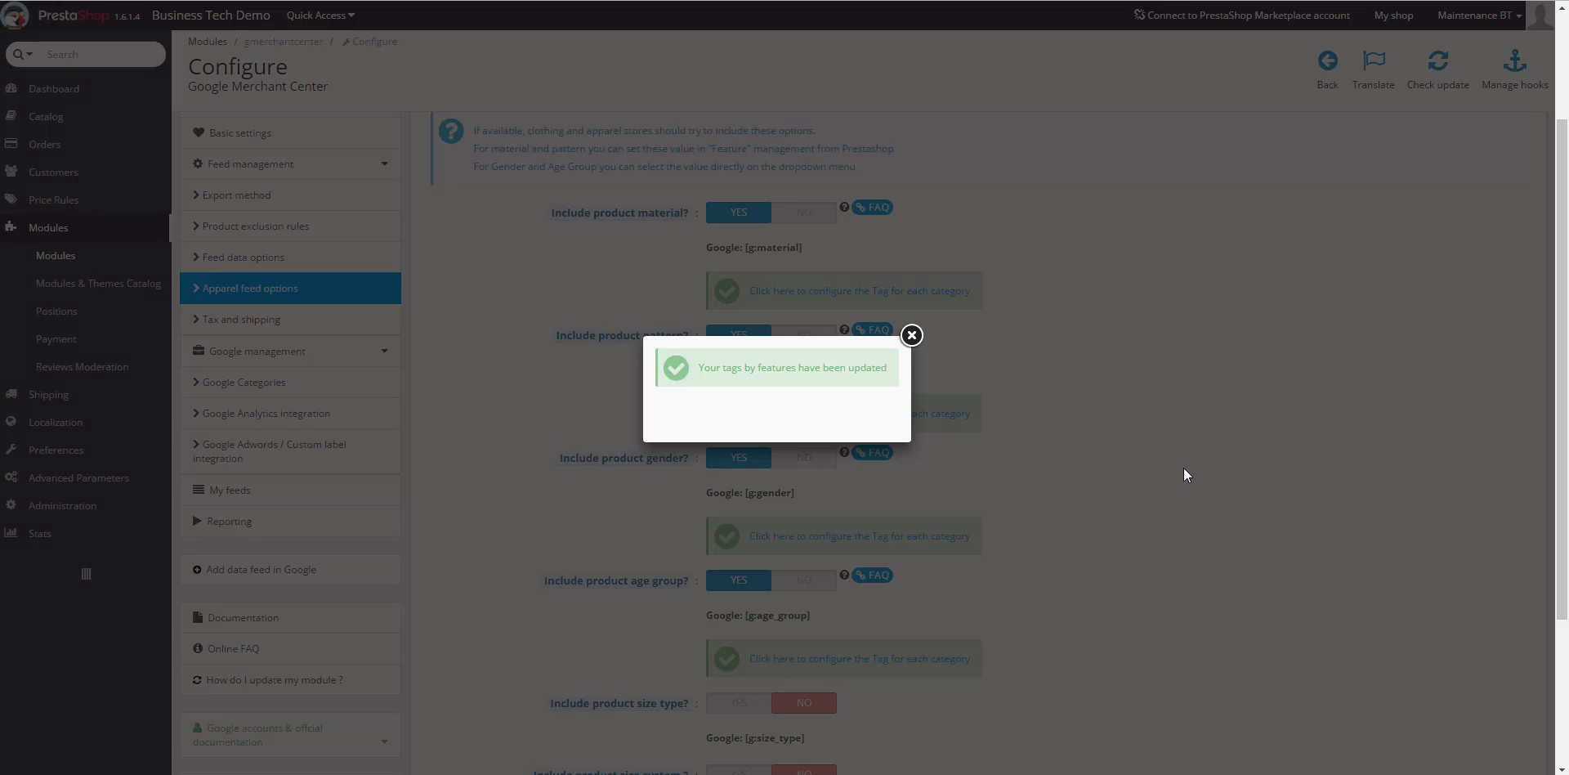
click(912, 336)
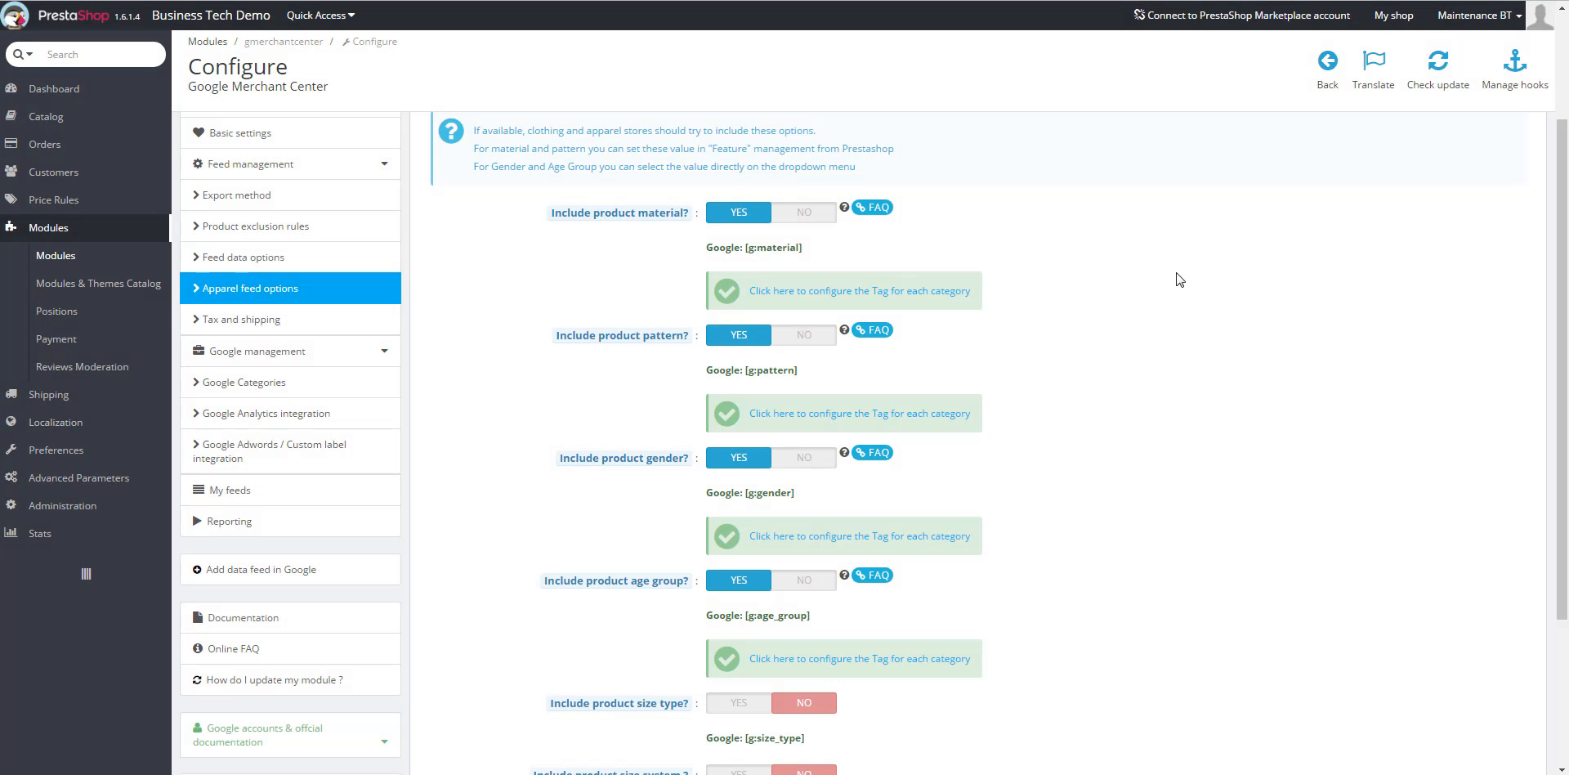
Turn on including the product size type and save the apparel feed options
scroll(1146, 588, down, 3)
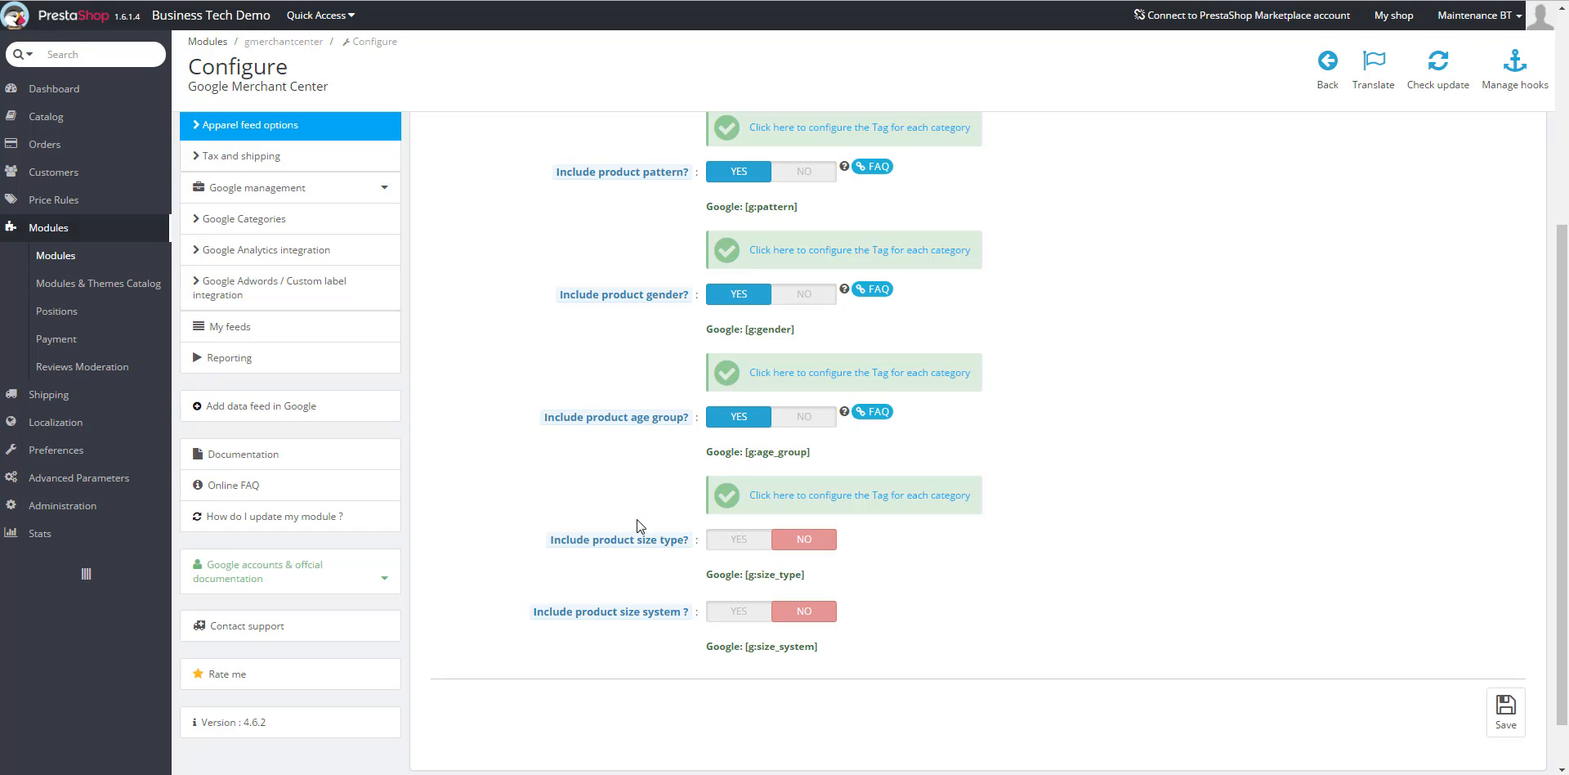
mouse_move(577, 539)
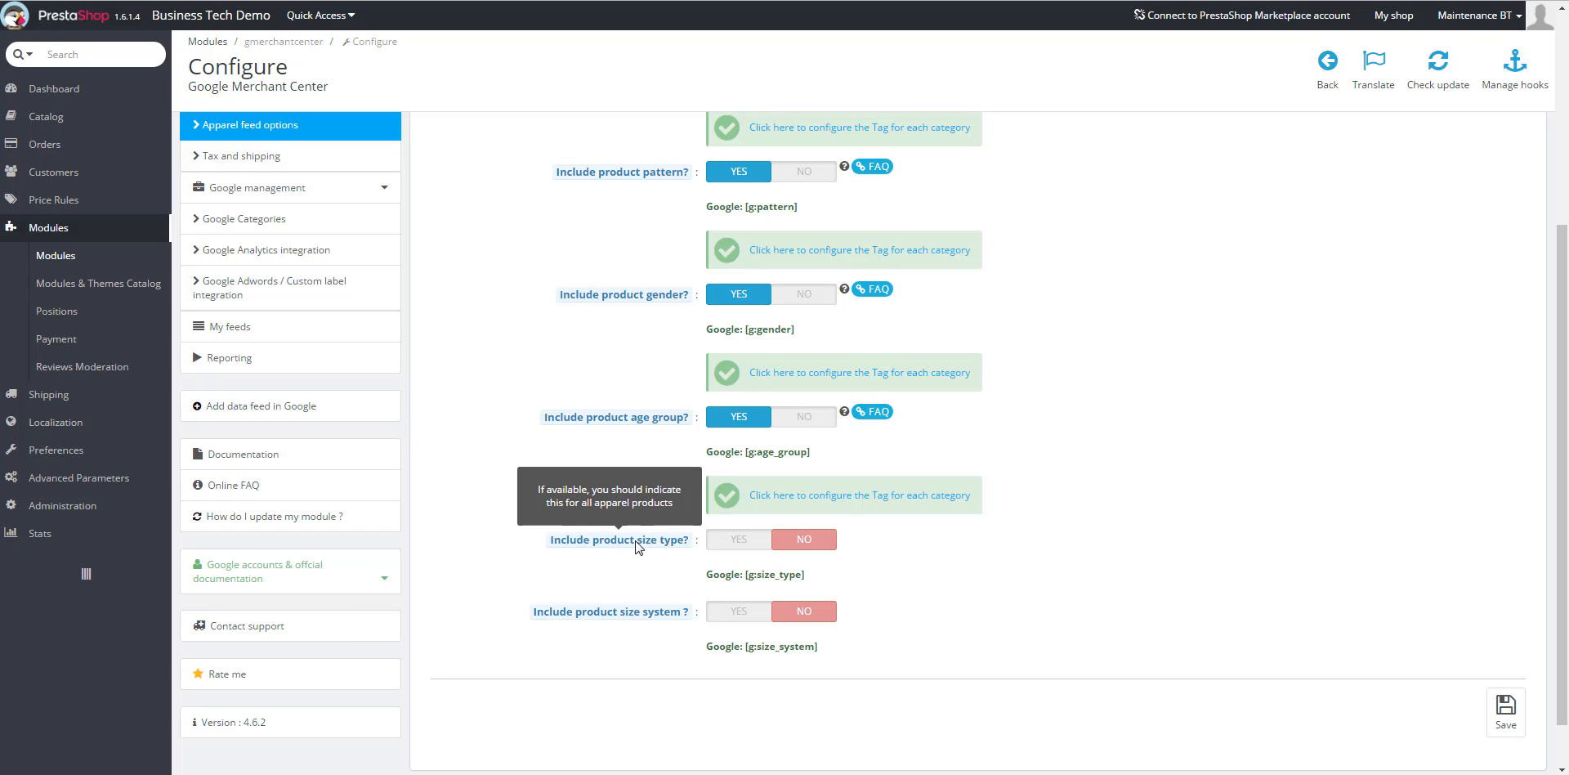
click(754, 541)
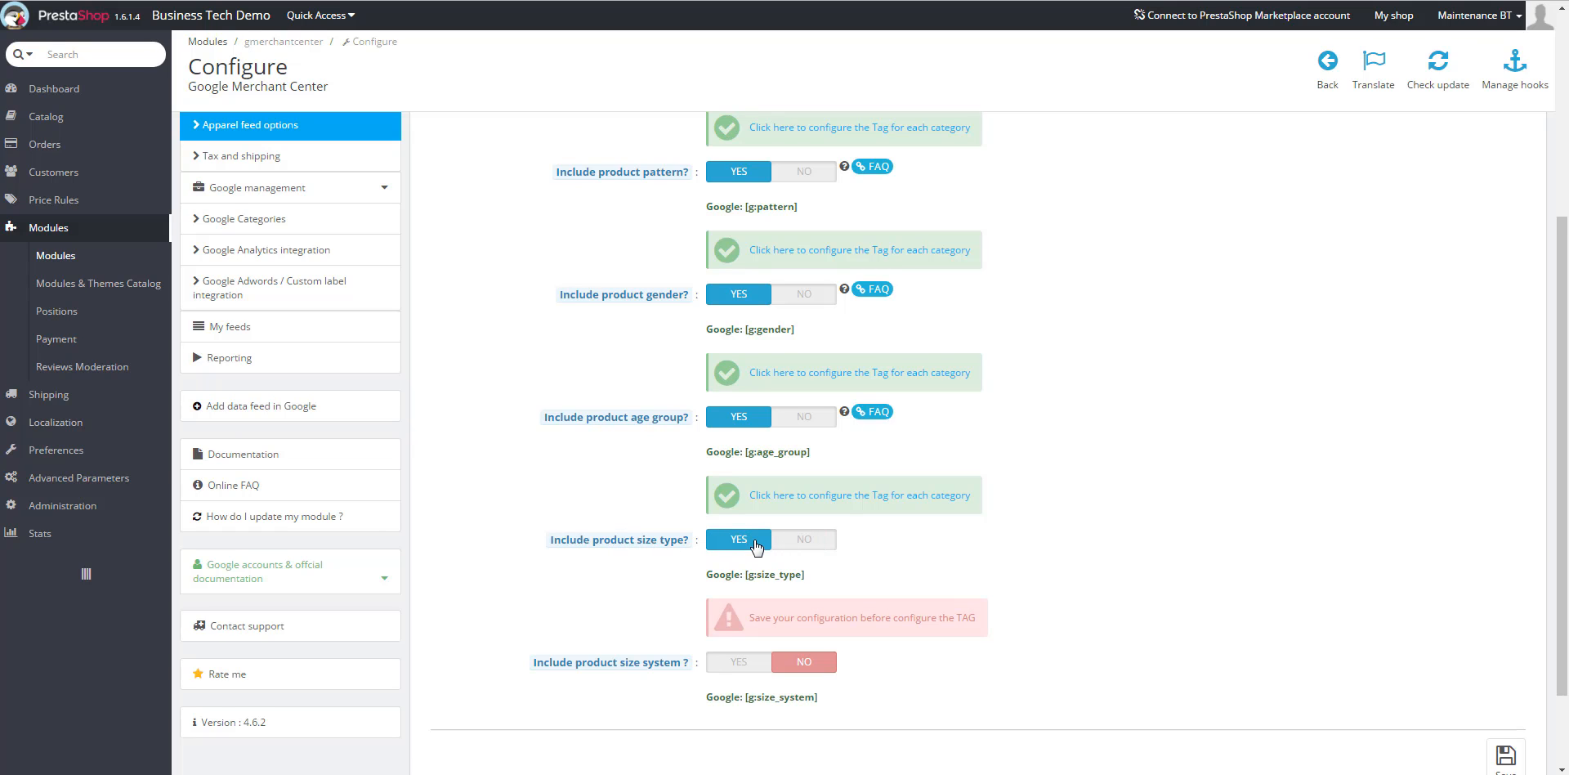
scroll(1208, 595, down, 3)
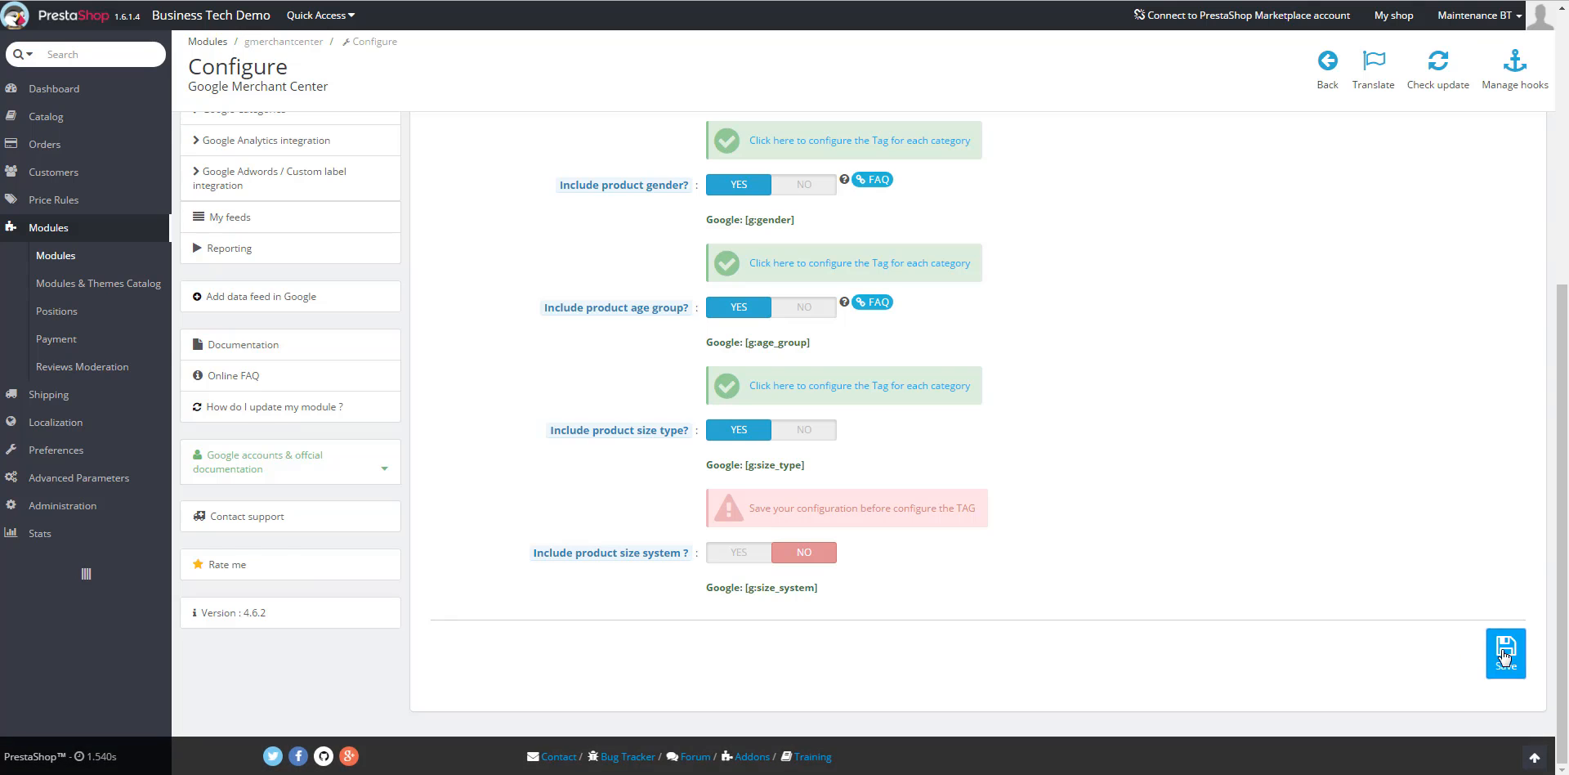
click(1504, 656)
scroll(1498, 654, down, 2)
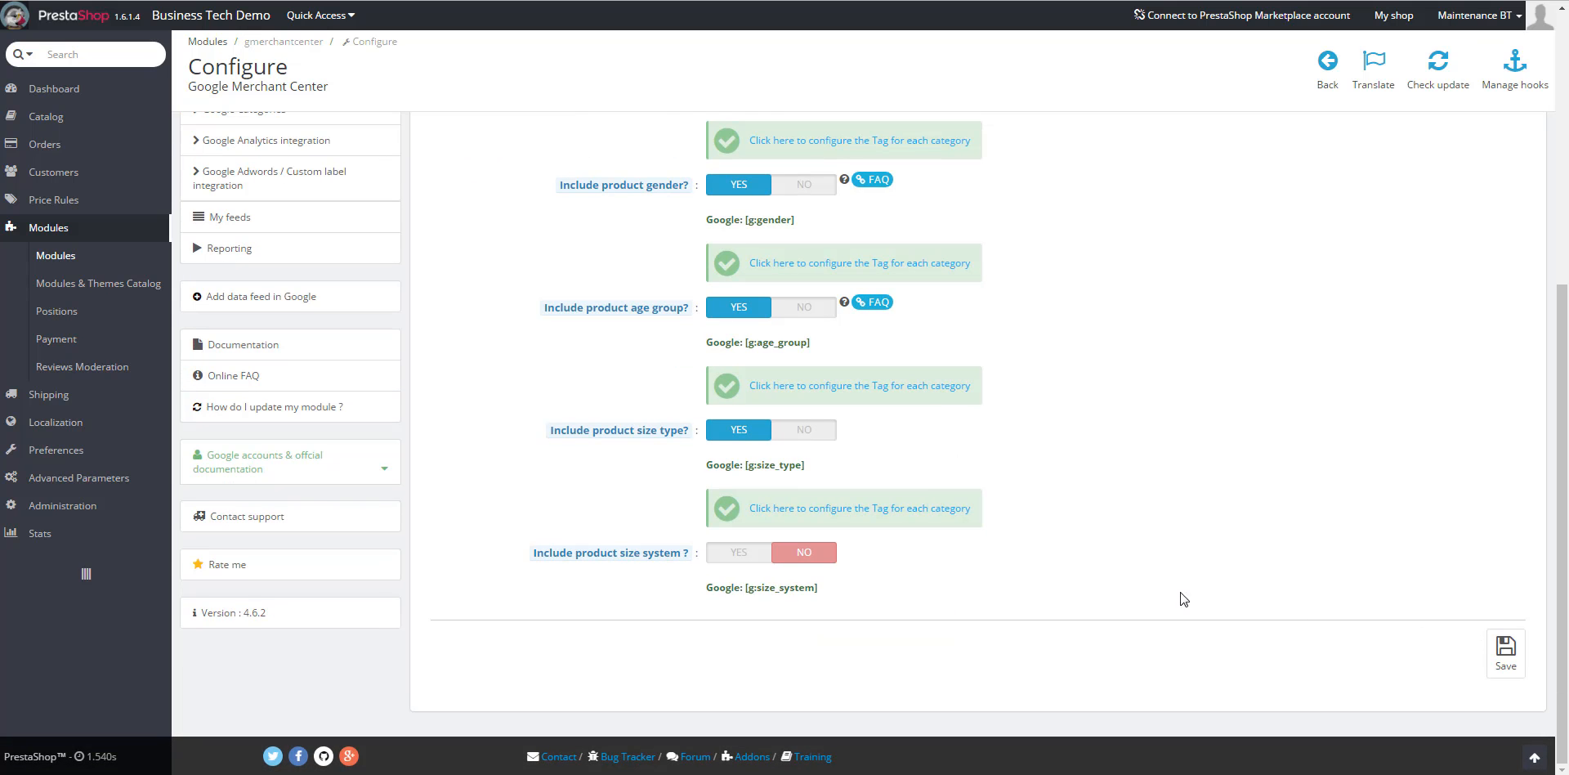
Set the size type tags to maternity for Femme > Hauts and big and tall for its Blouses and Hauts subcategories, then apply them
click(848, 508)
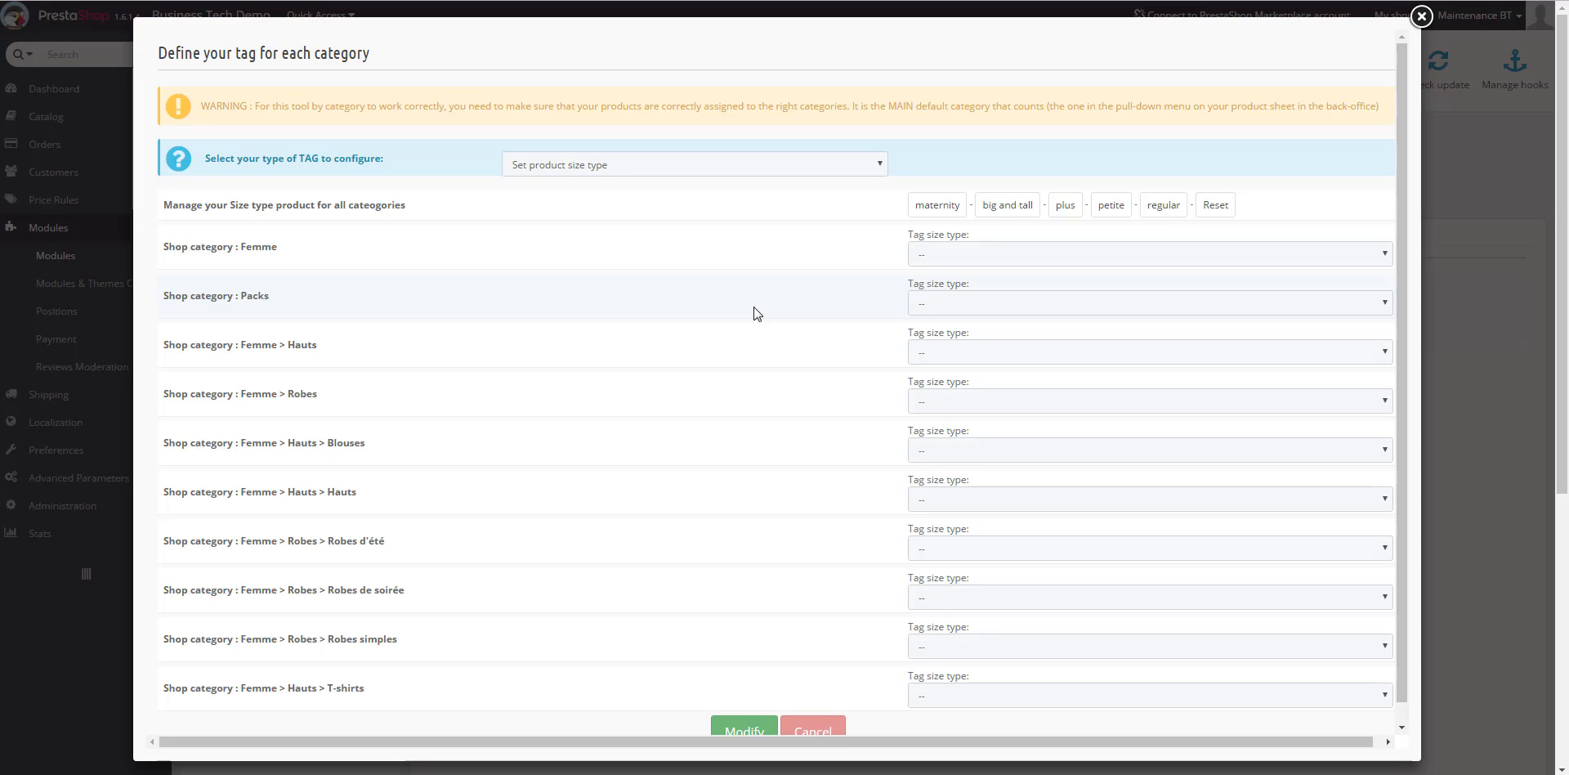
click(986, 352)
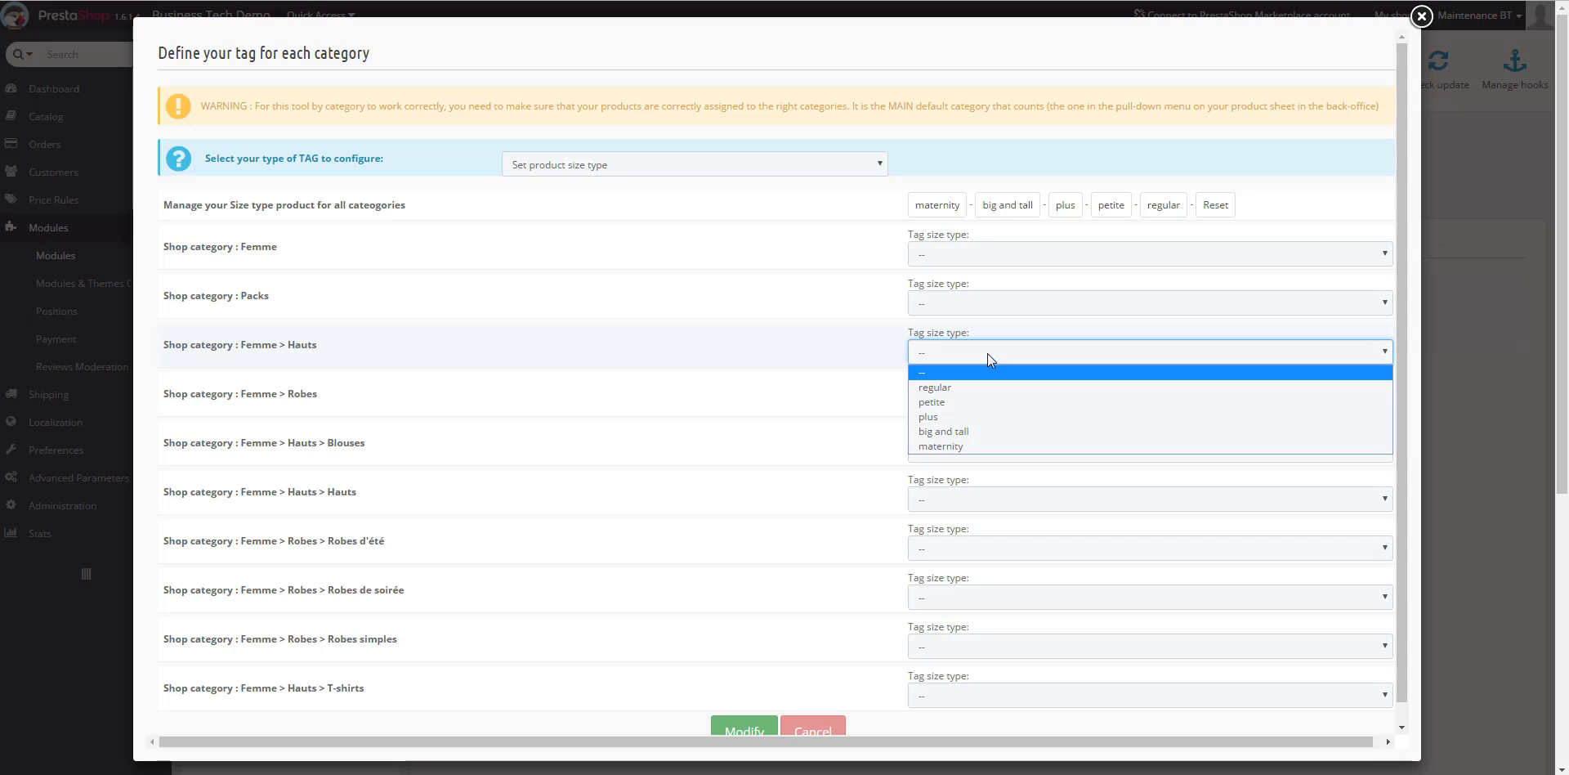
click(980, 447)
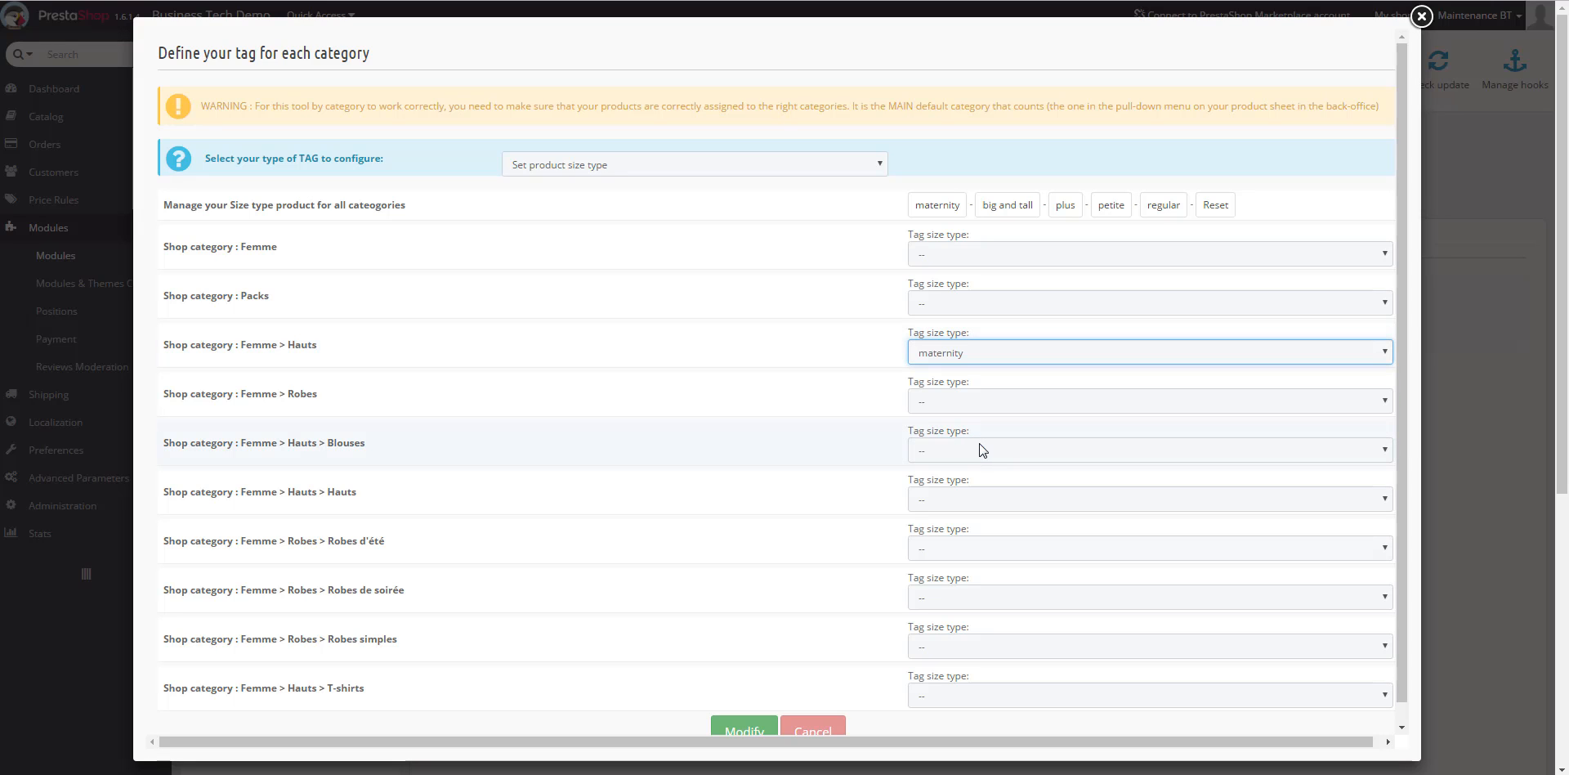
scroll(989, 393, down, 1)
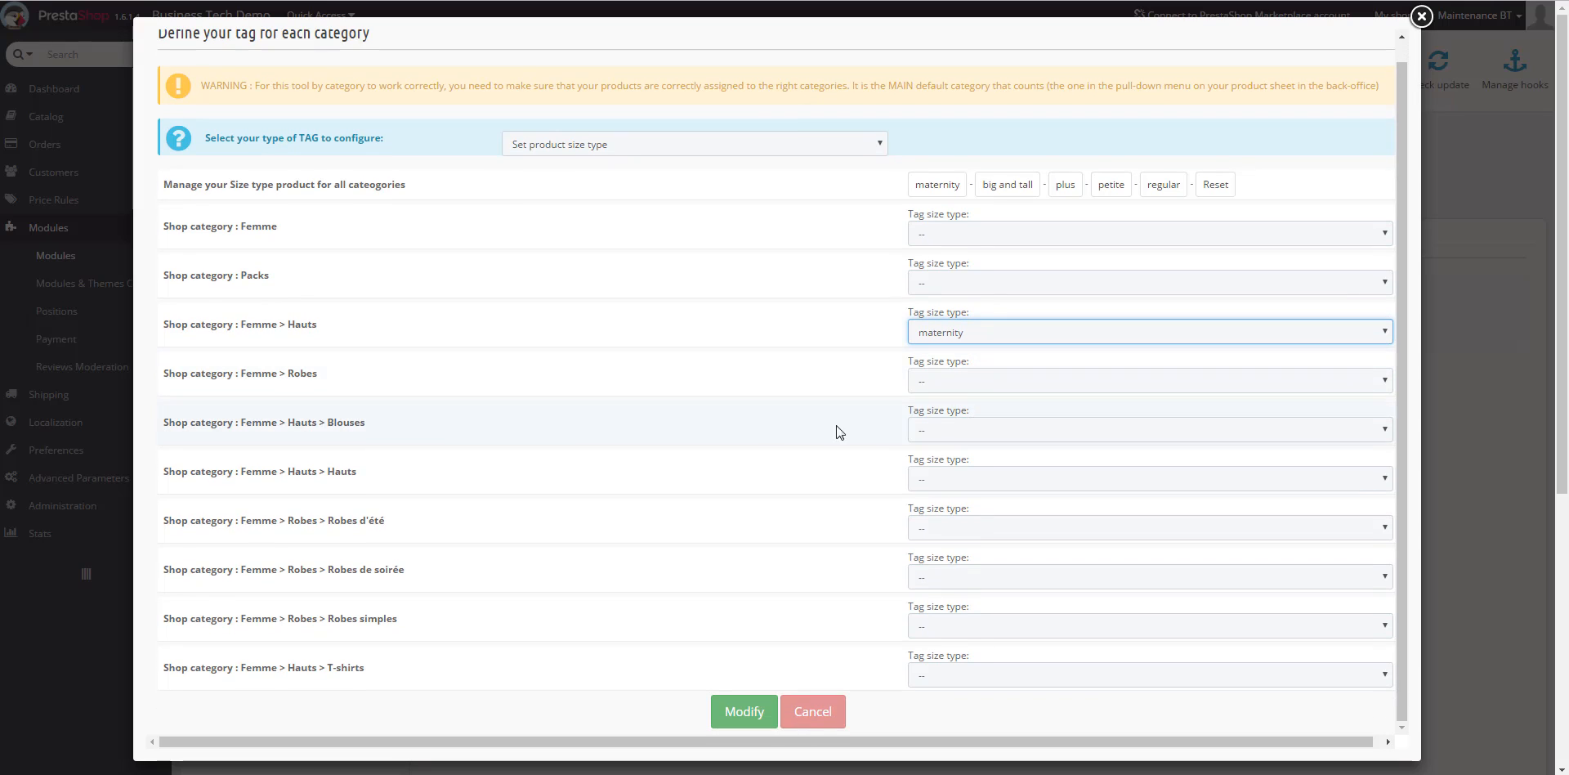
click(974, 438)
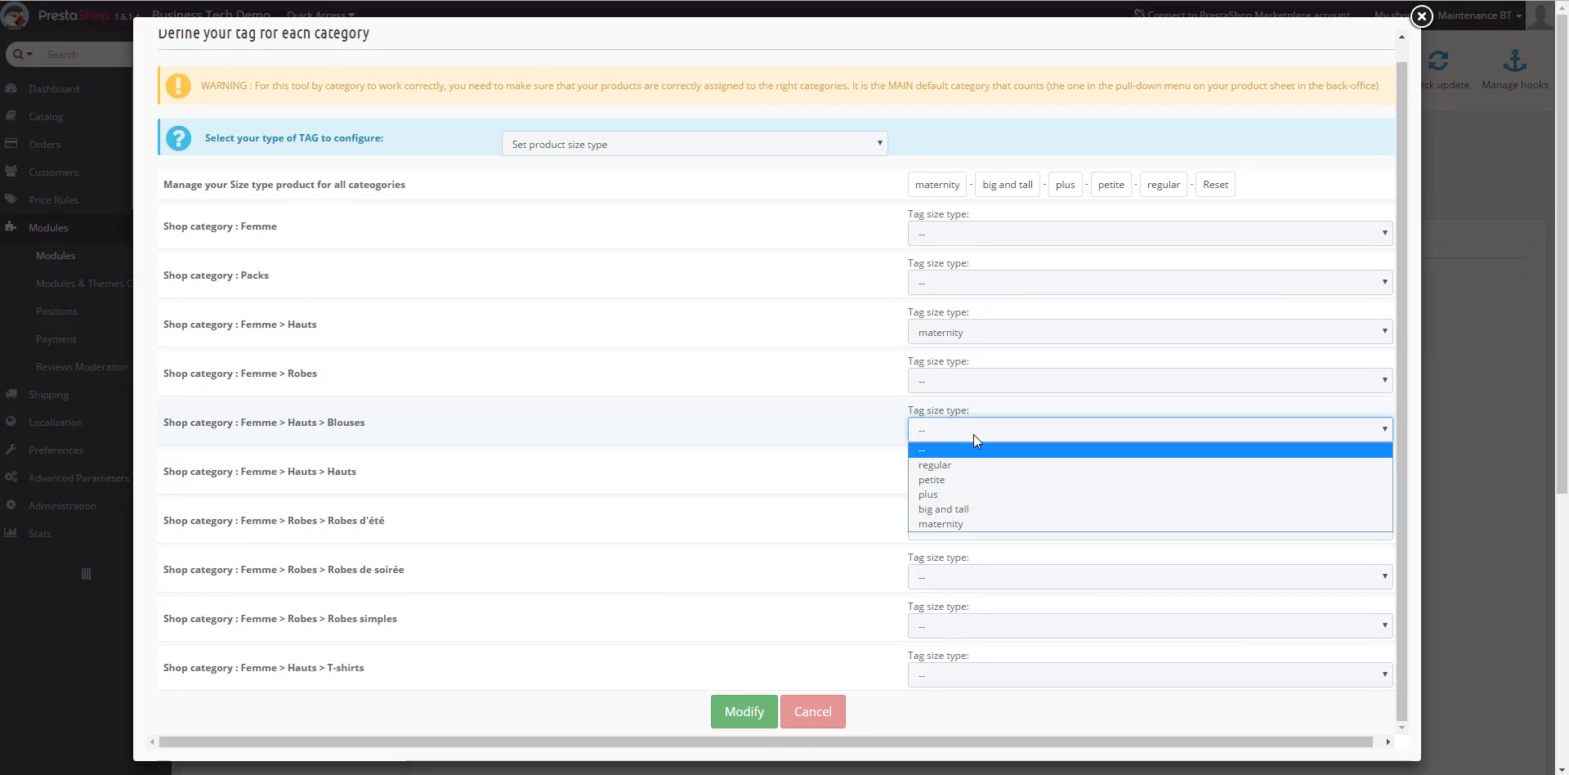
click(978, 507)
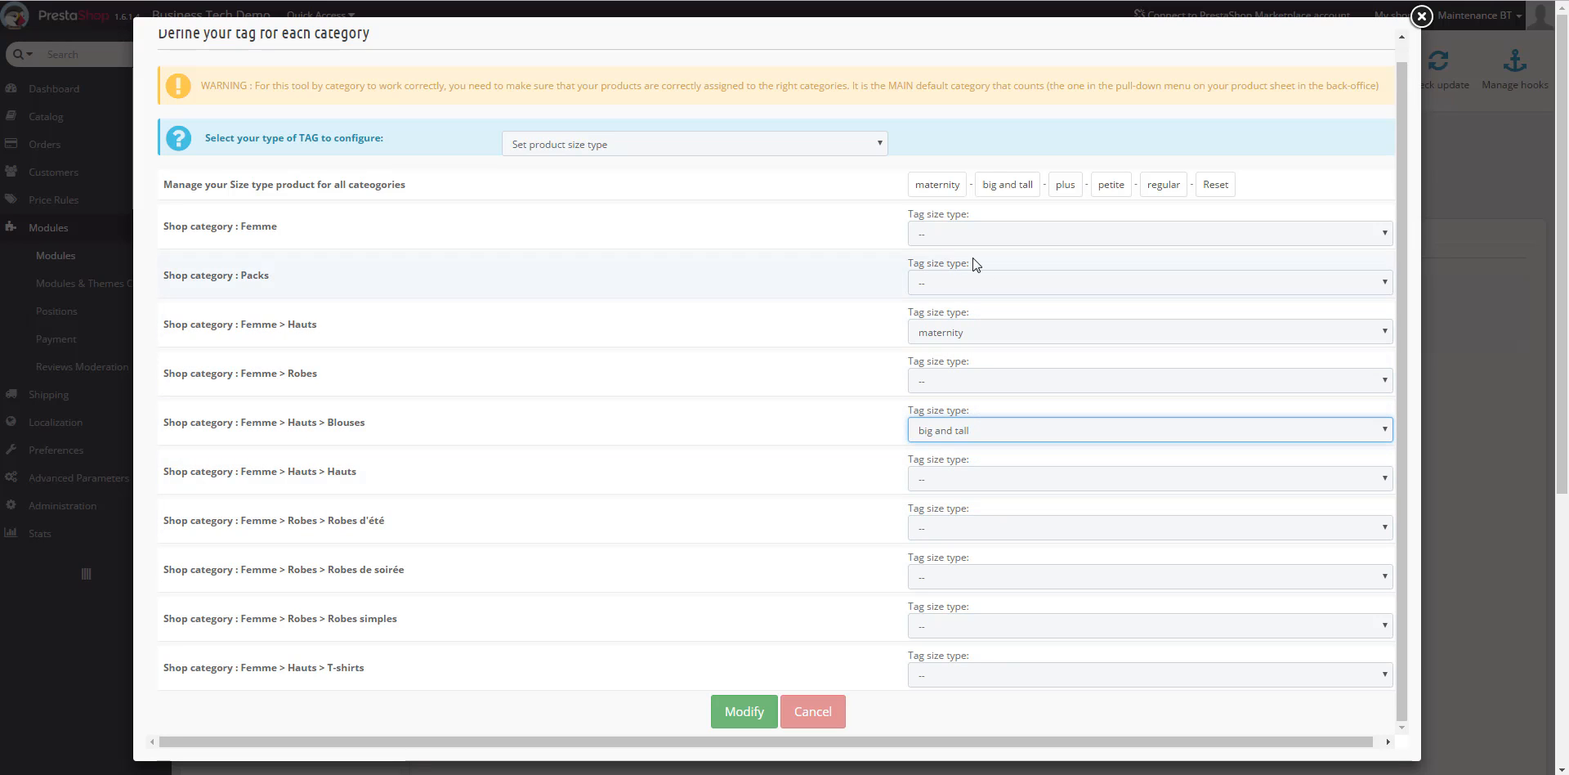
click(973, 482)
click(983, 556)
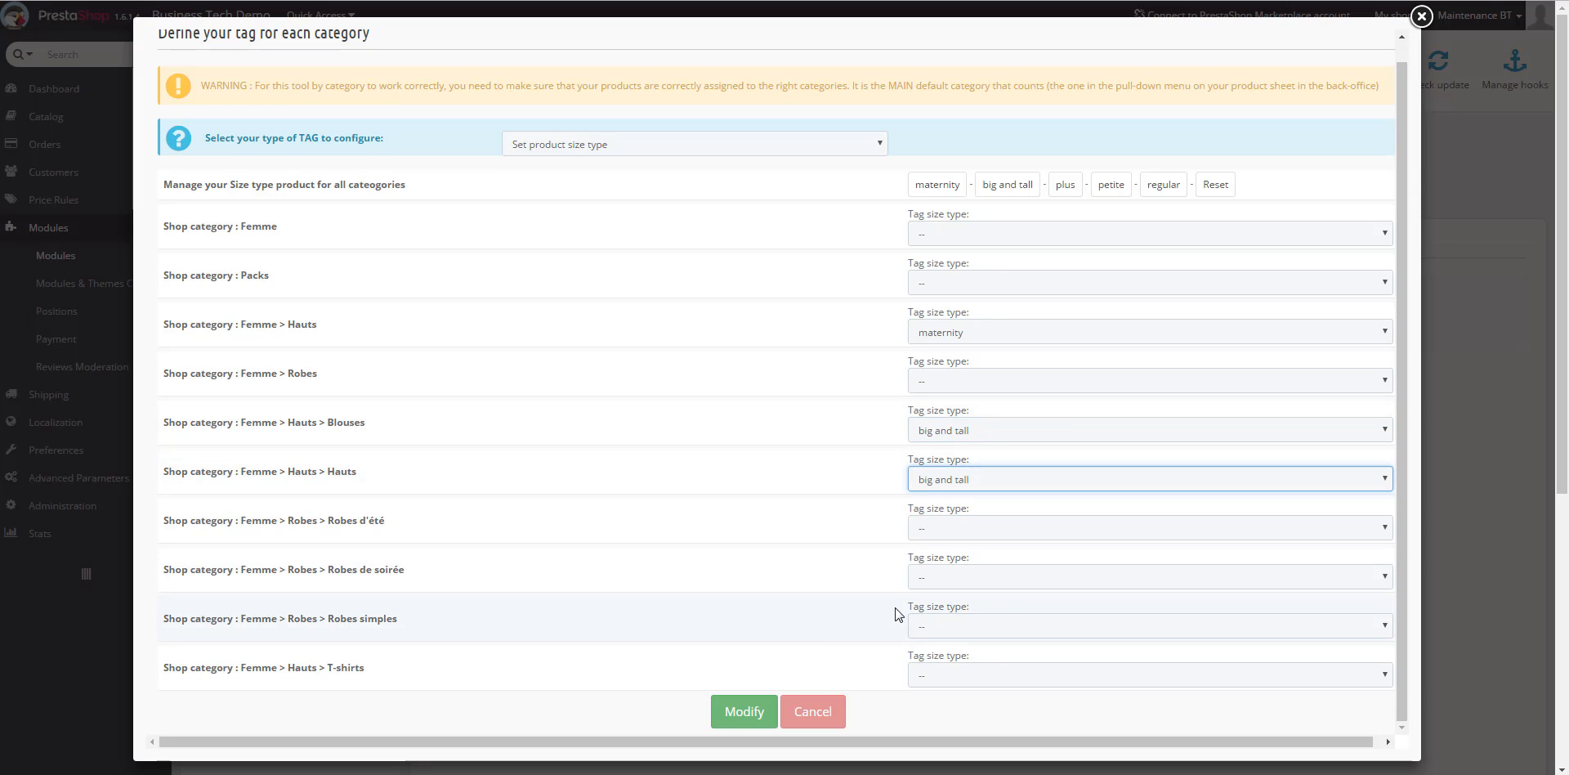
click(740, 713)
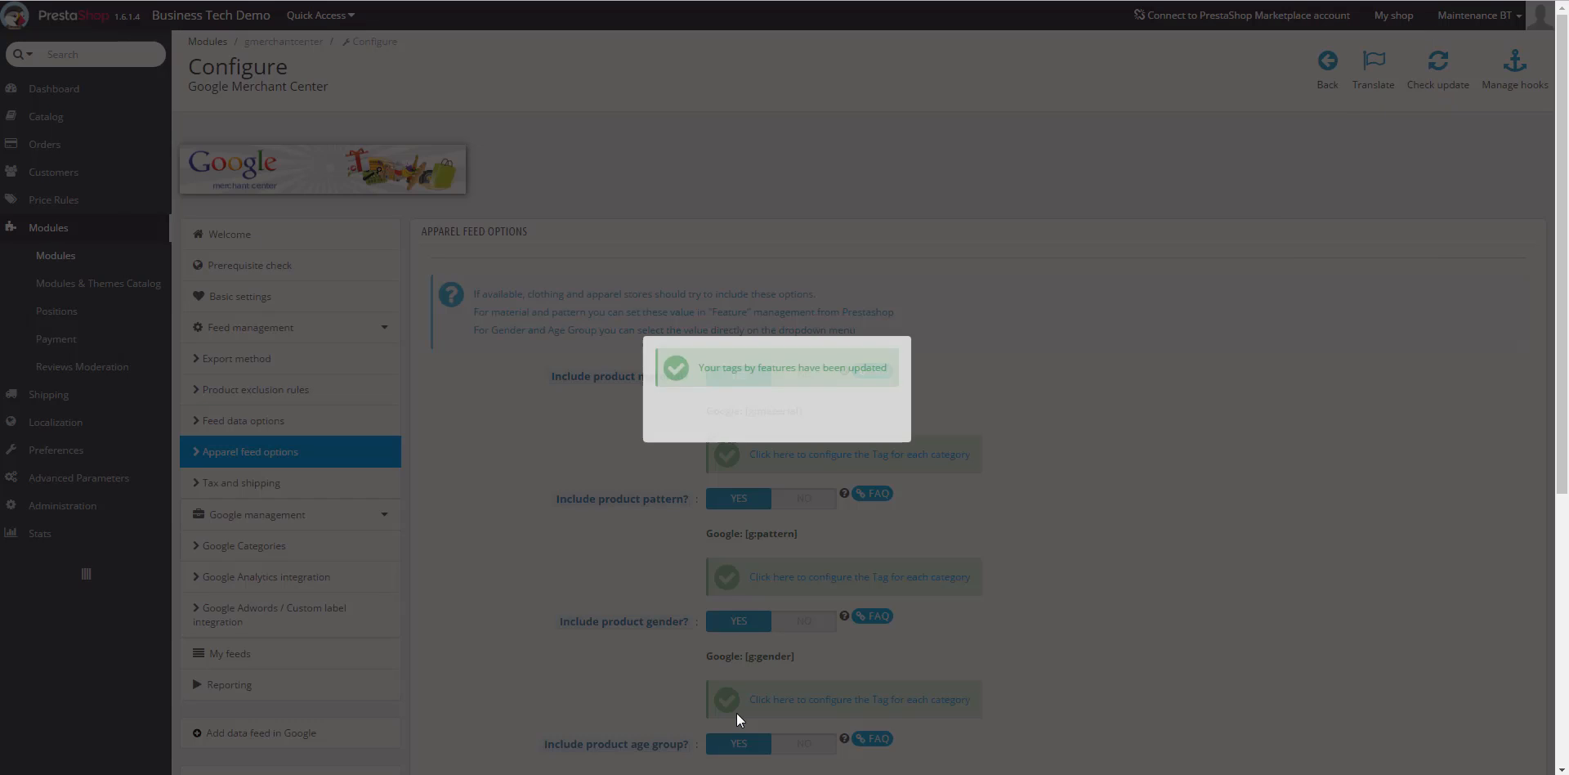
click(912, 336)
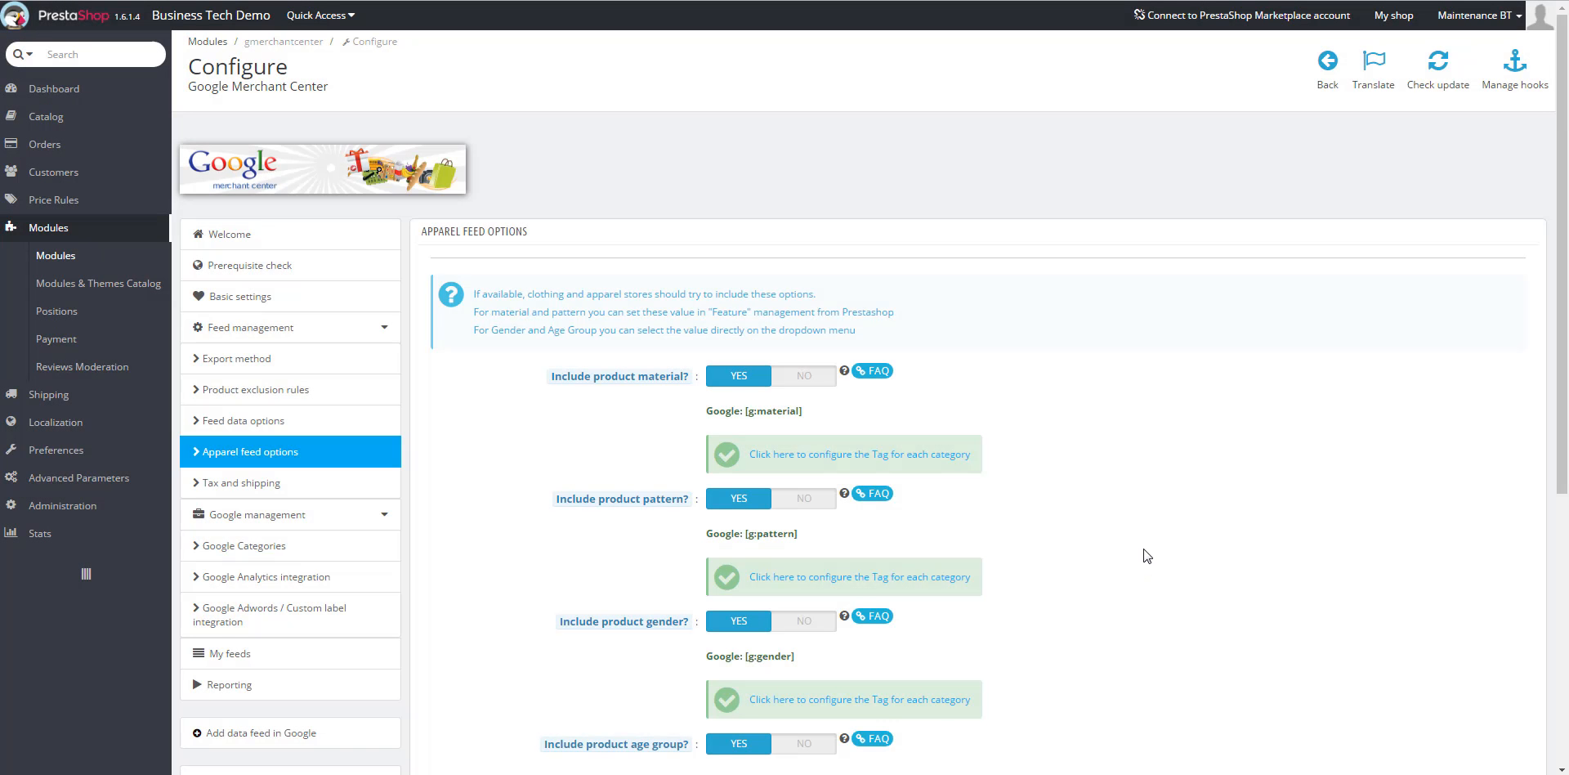
Switch to the Google Shopping results for robe rouge and examine the apparel filters down to Type de taille
scroll(1147, 556, down, 4)
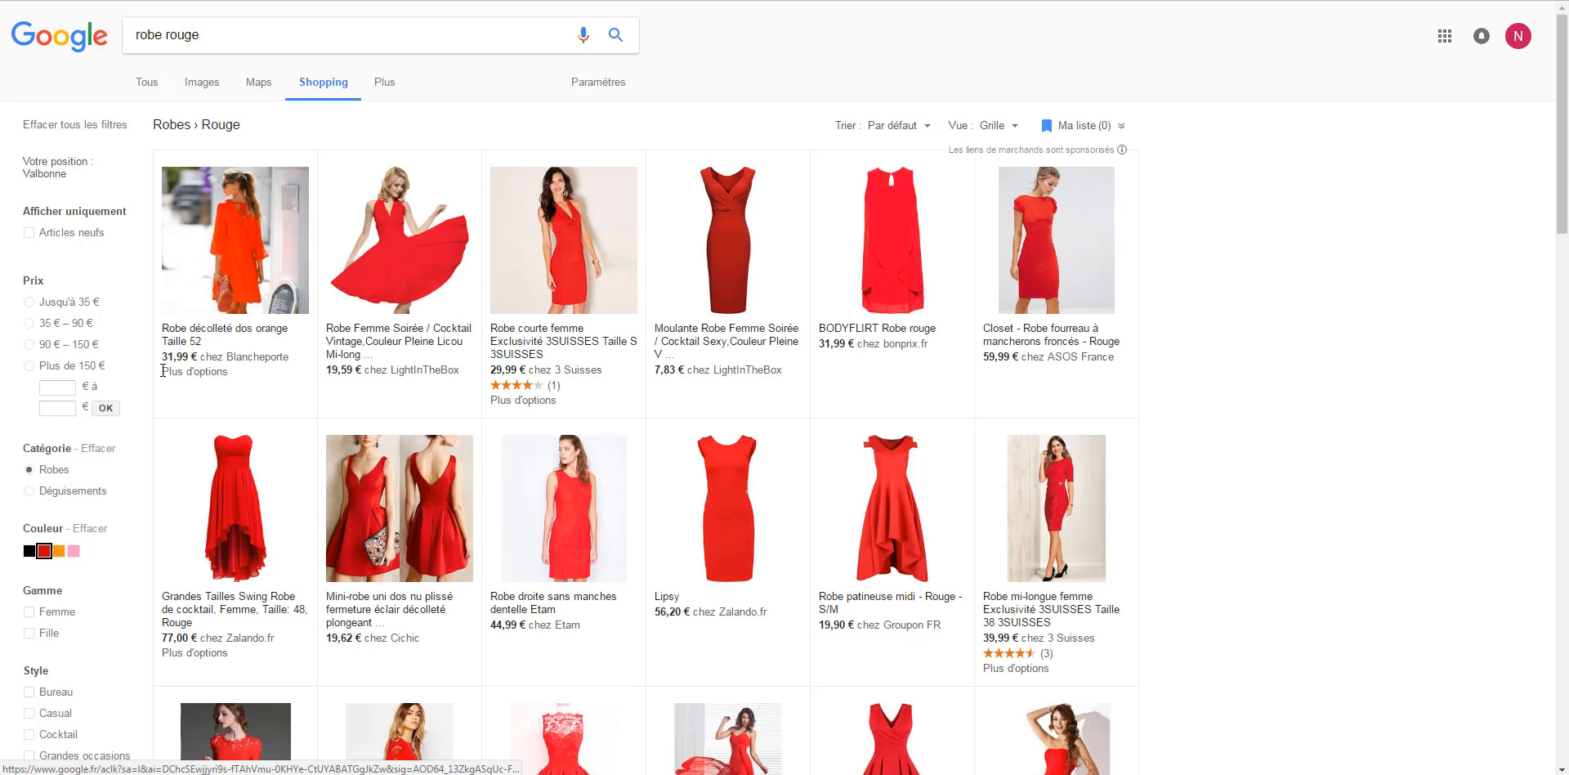
scroll(76, 378, down, 5)
scroll(76, 378, down, 1)
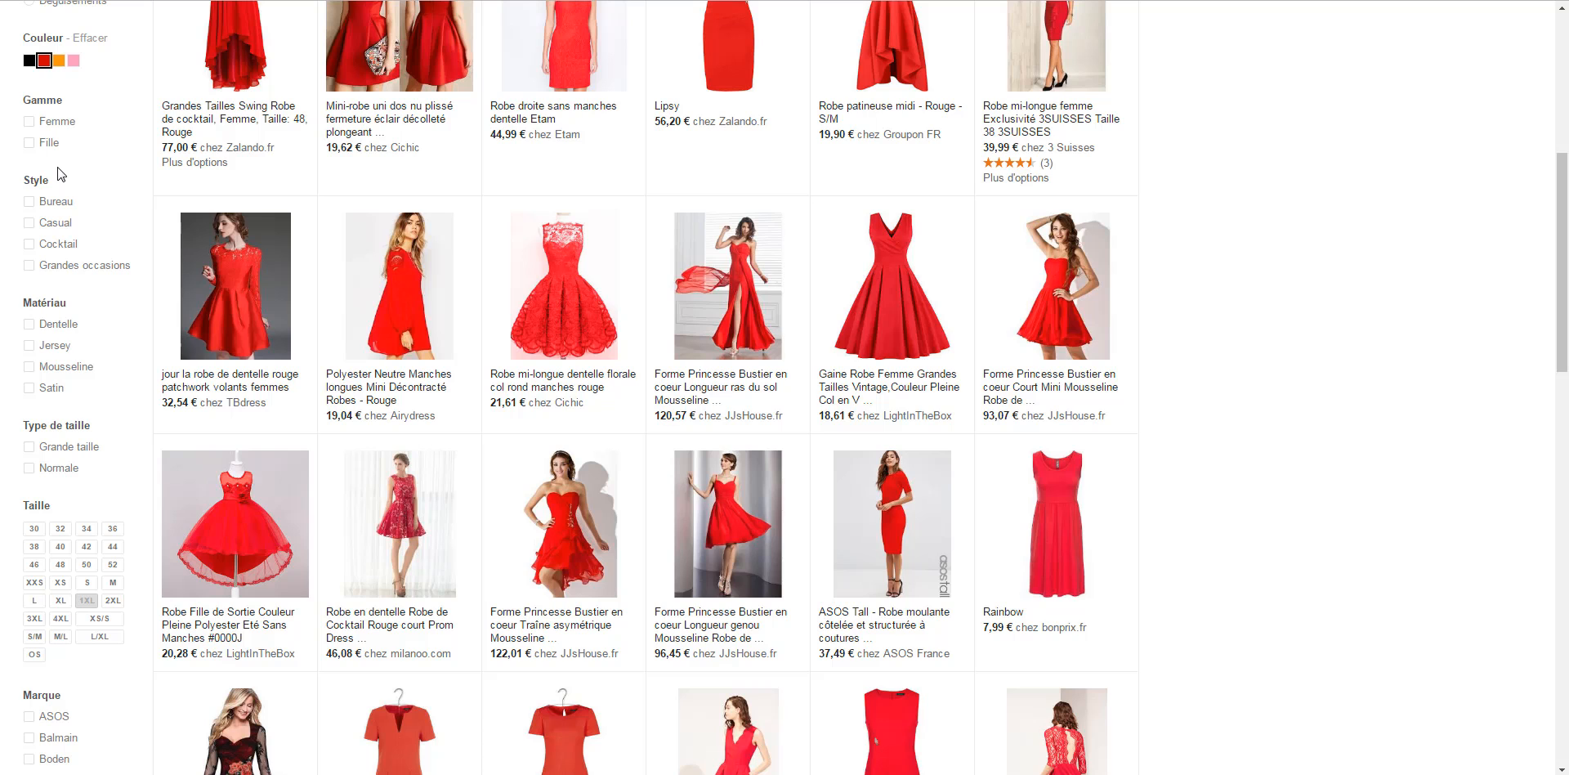
scroll(50, 337, down, 2)
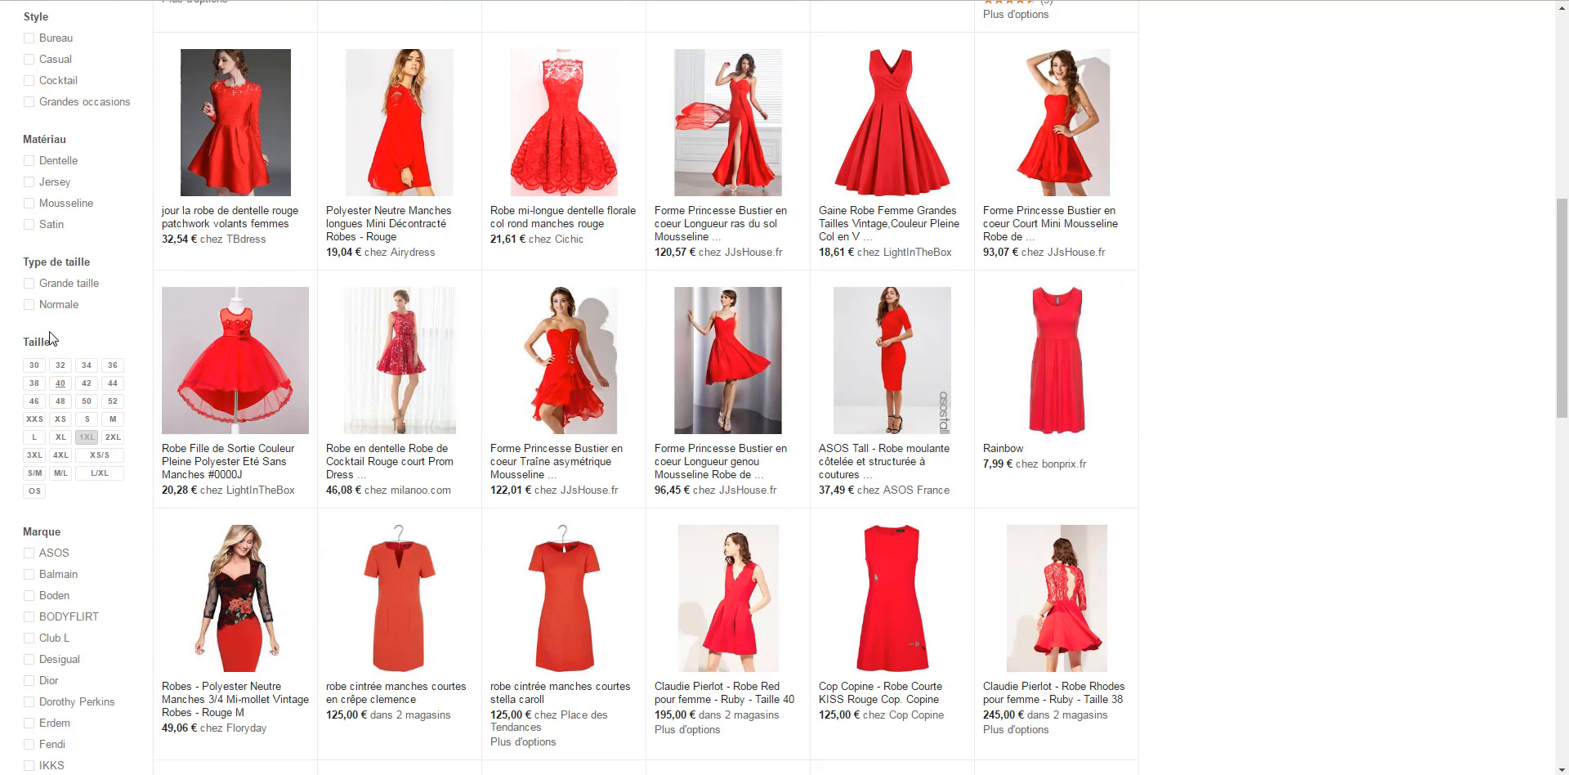
click(50, 286)
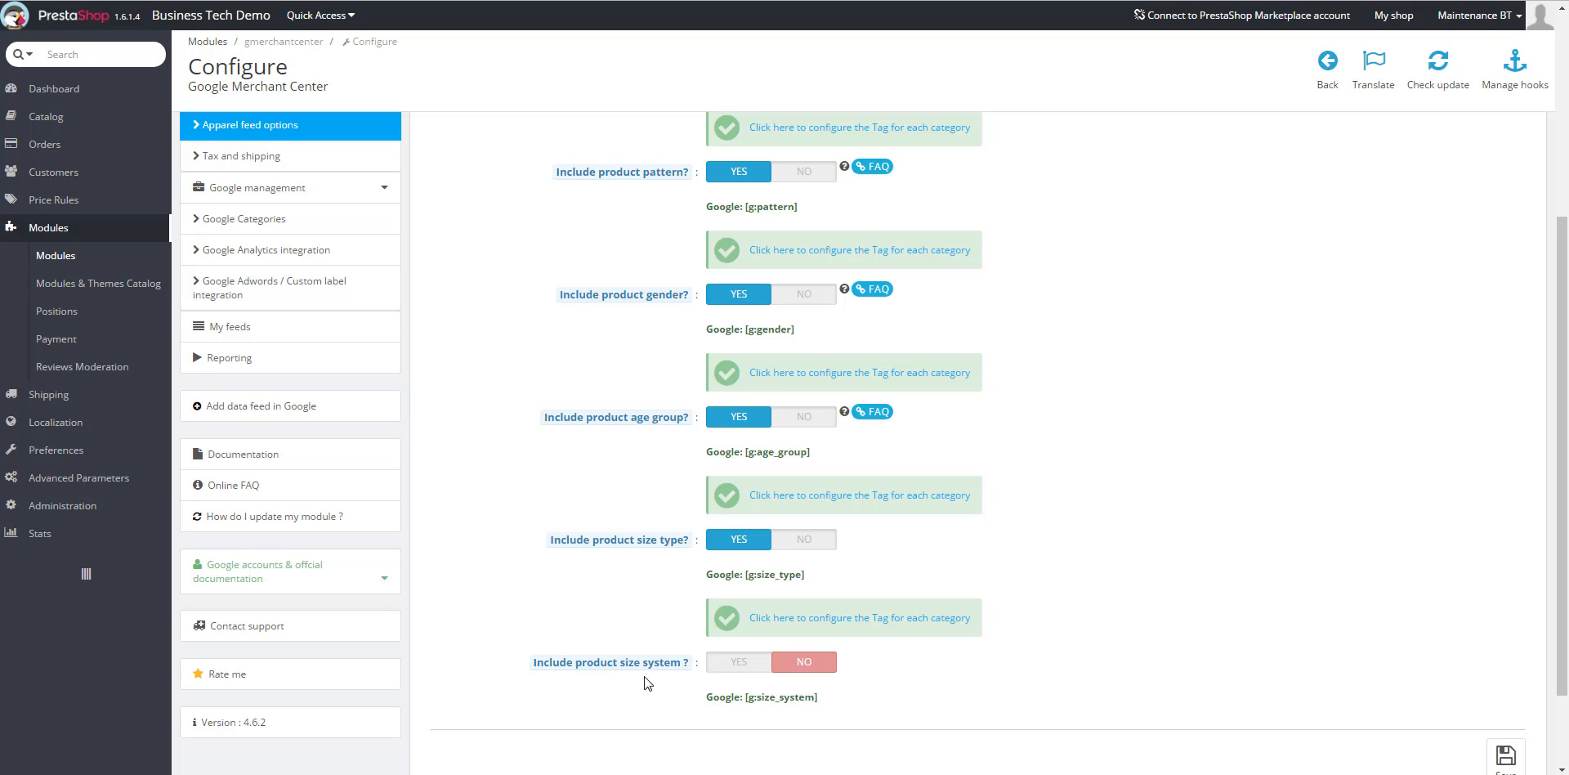
Back in the apparel feed options, turn on including the product size system and save
click(728, 662)
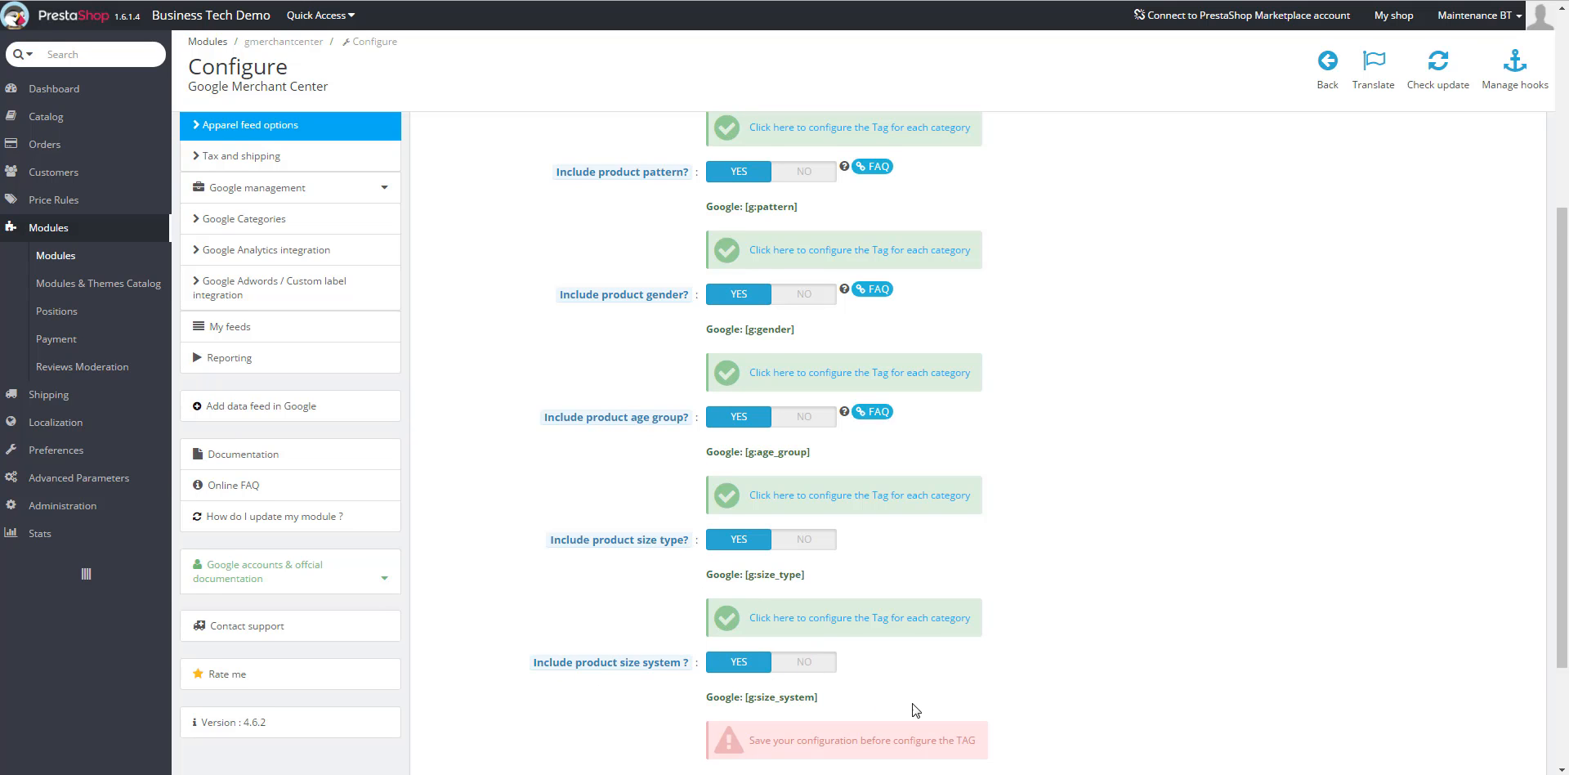
scroll(915, 709, down, 2)
click(1509, 653)
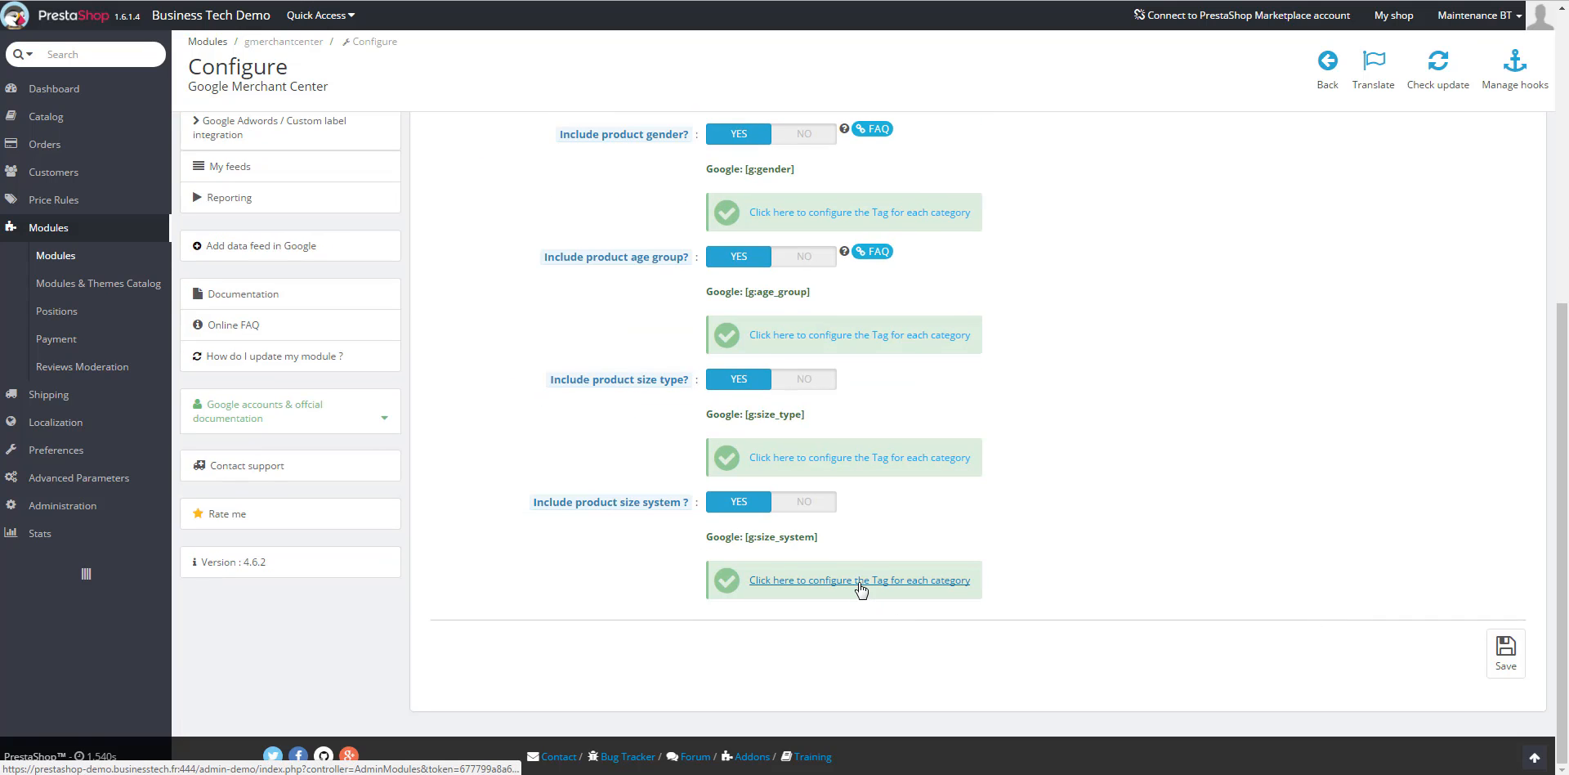
click(1508, 652)
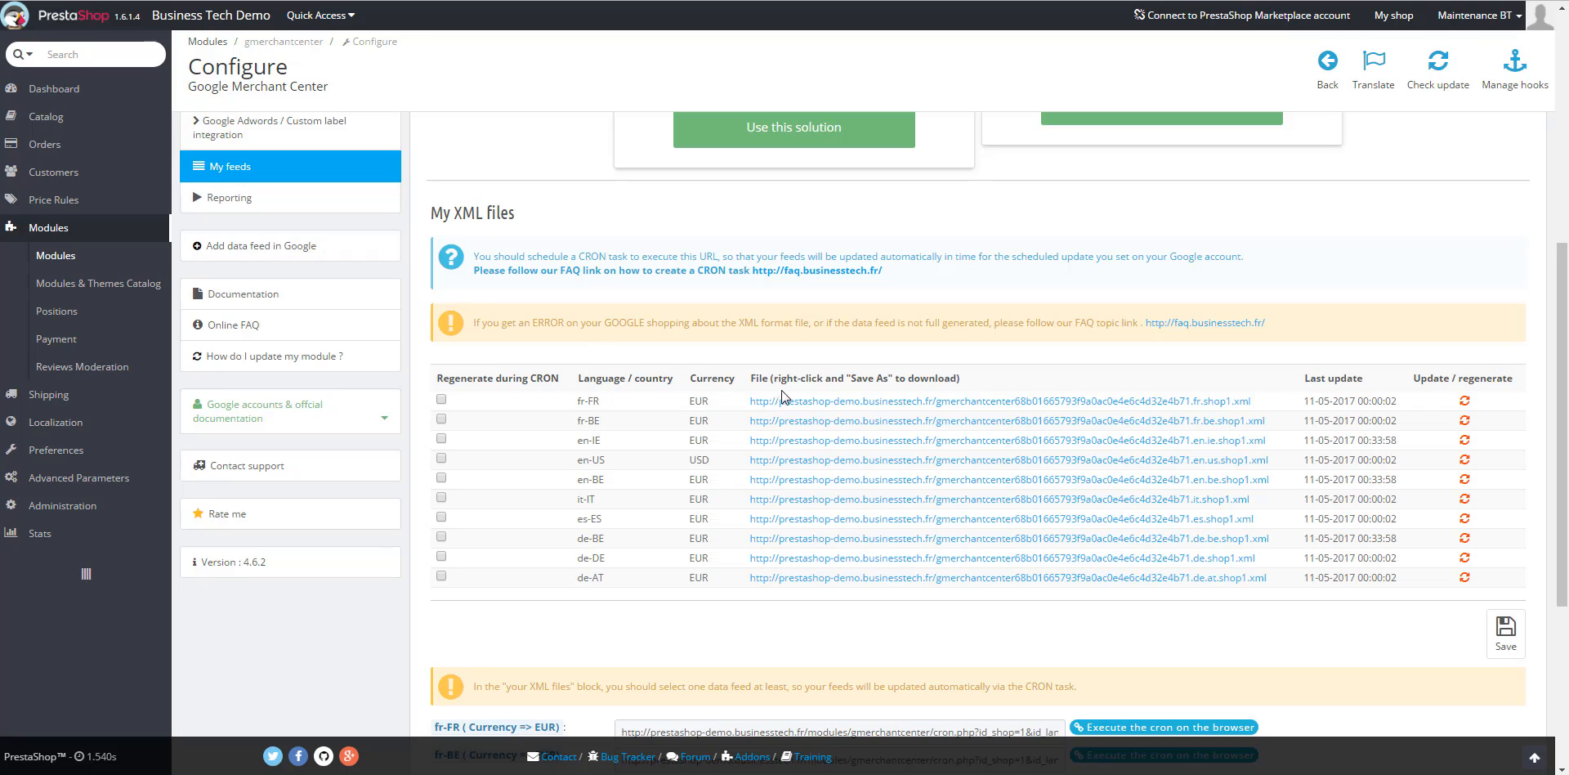
Review the two export methods and the list of XML files in My feeds
scroll(845, 426, up, 4)
scroll(845, 420, down, 9)
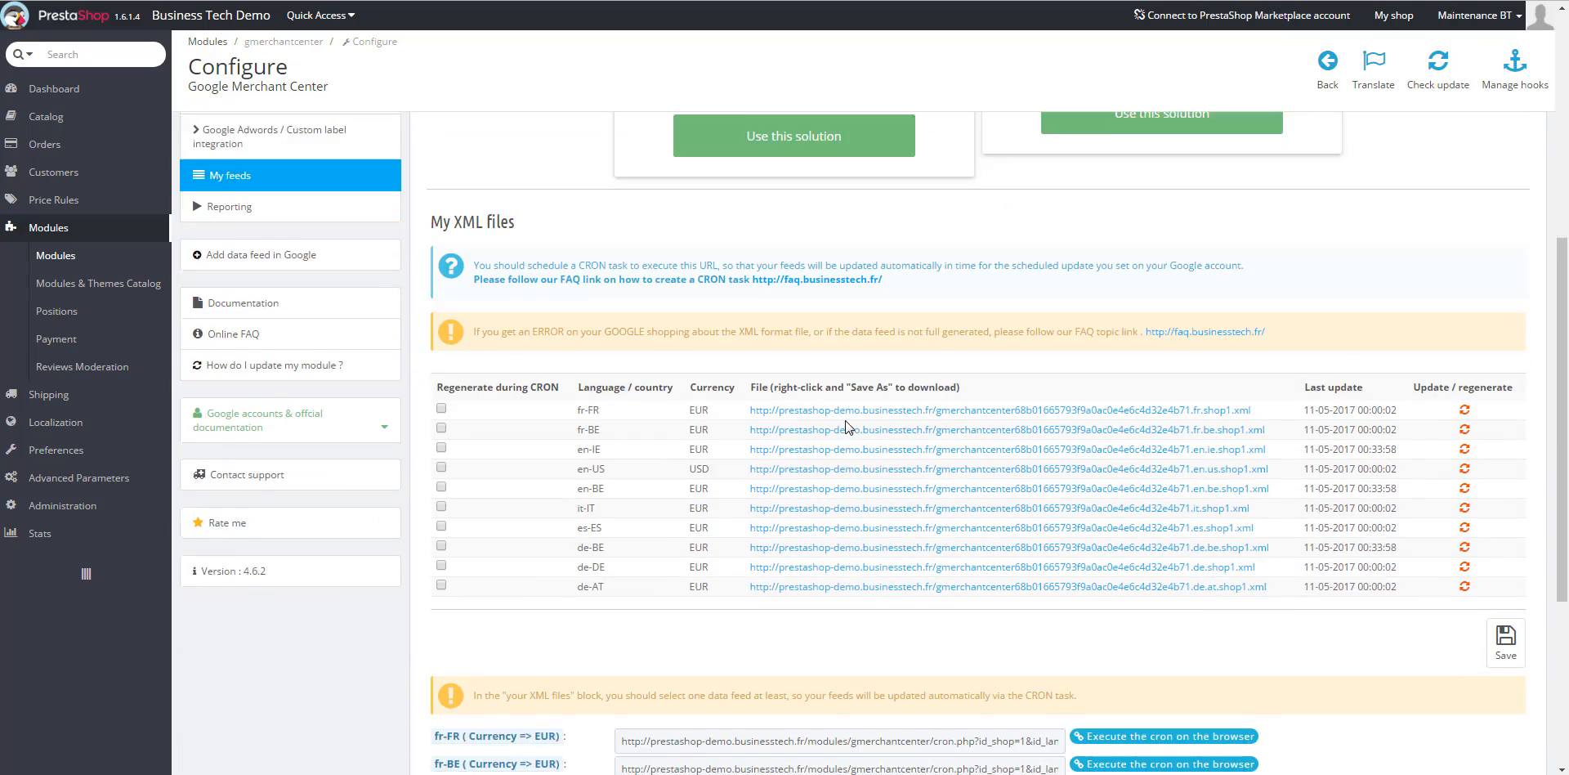
scroll(862, 448, up, 5)
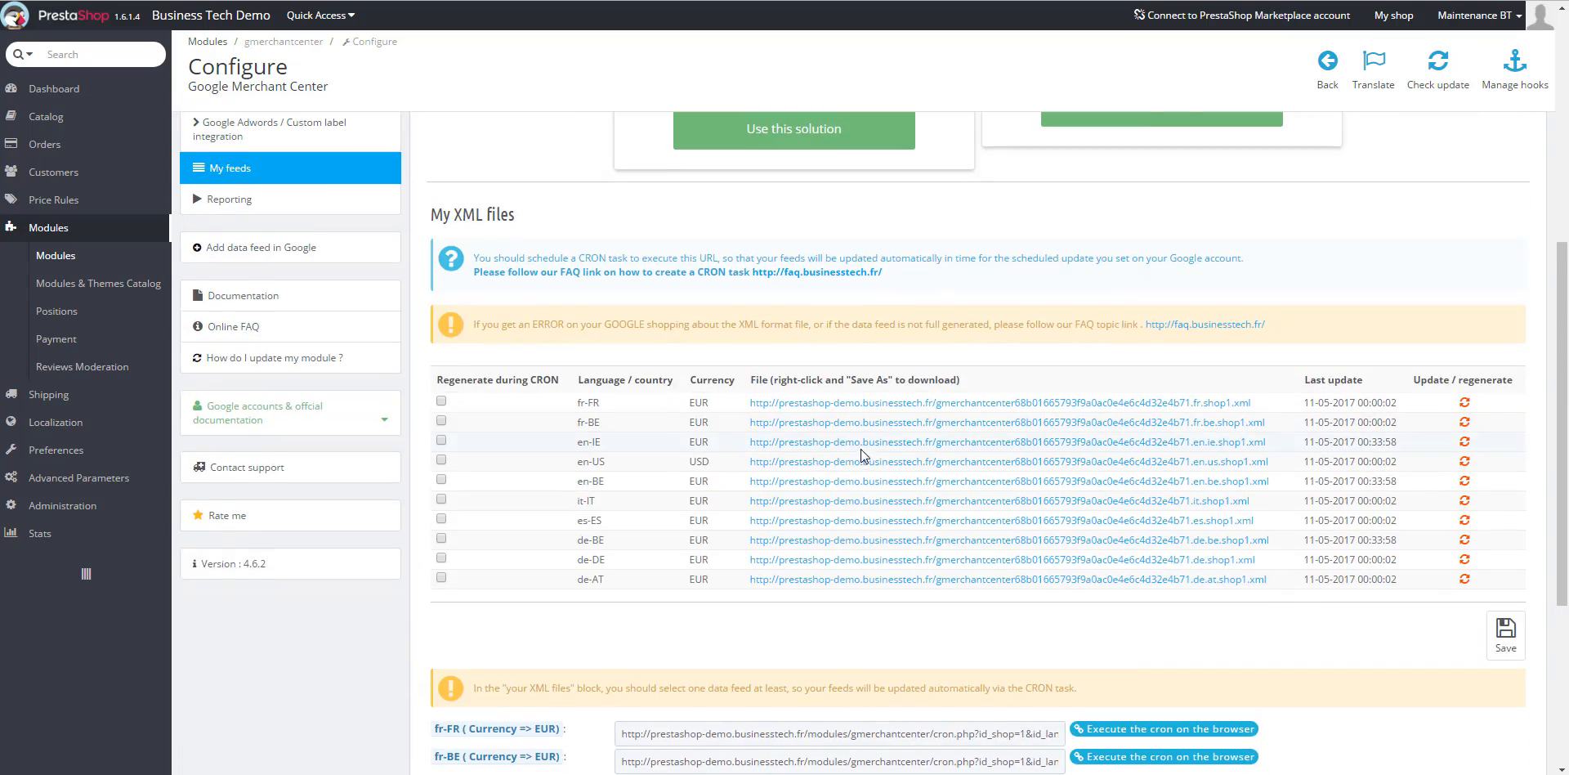
scroll(861, 448, up, 6)
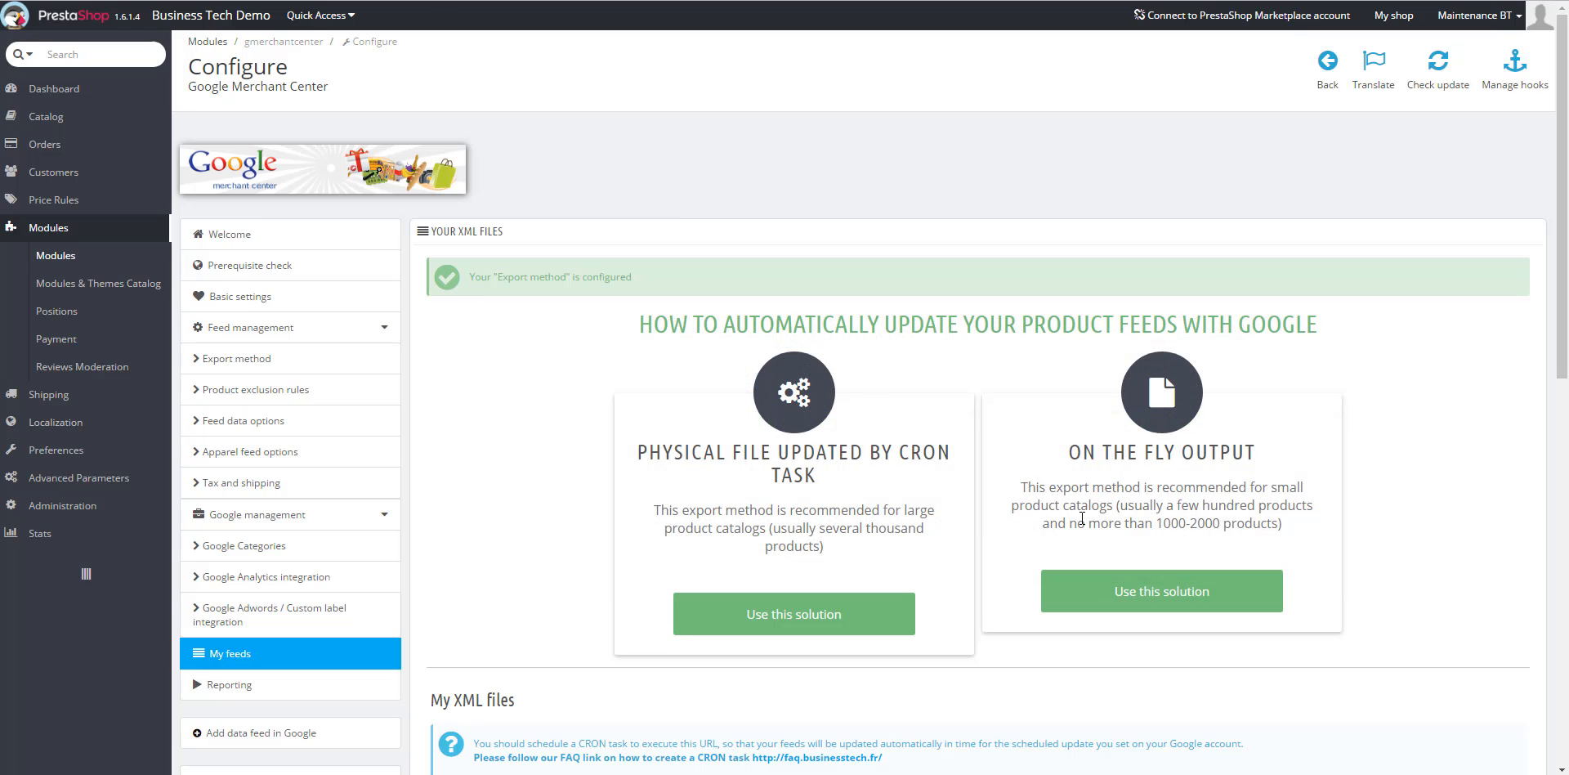
scroll(1305, 543, down, 2)
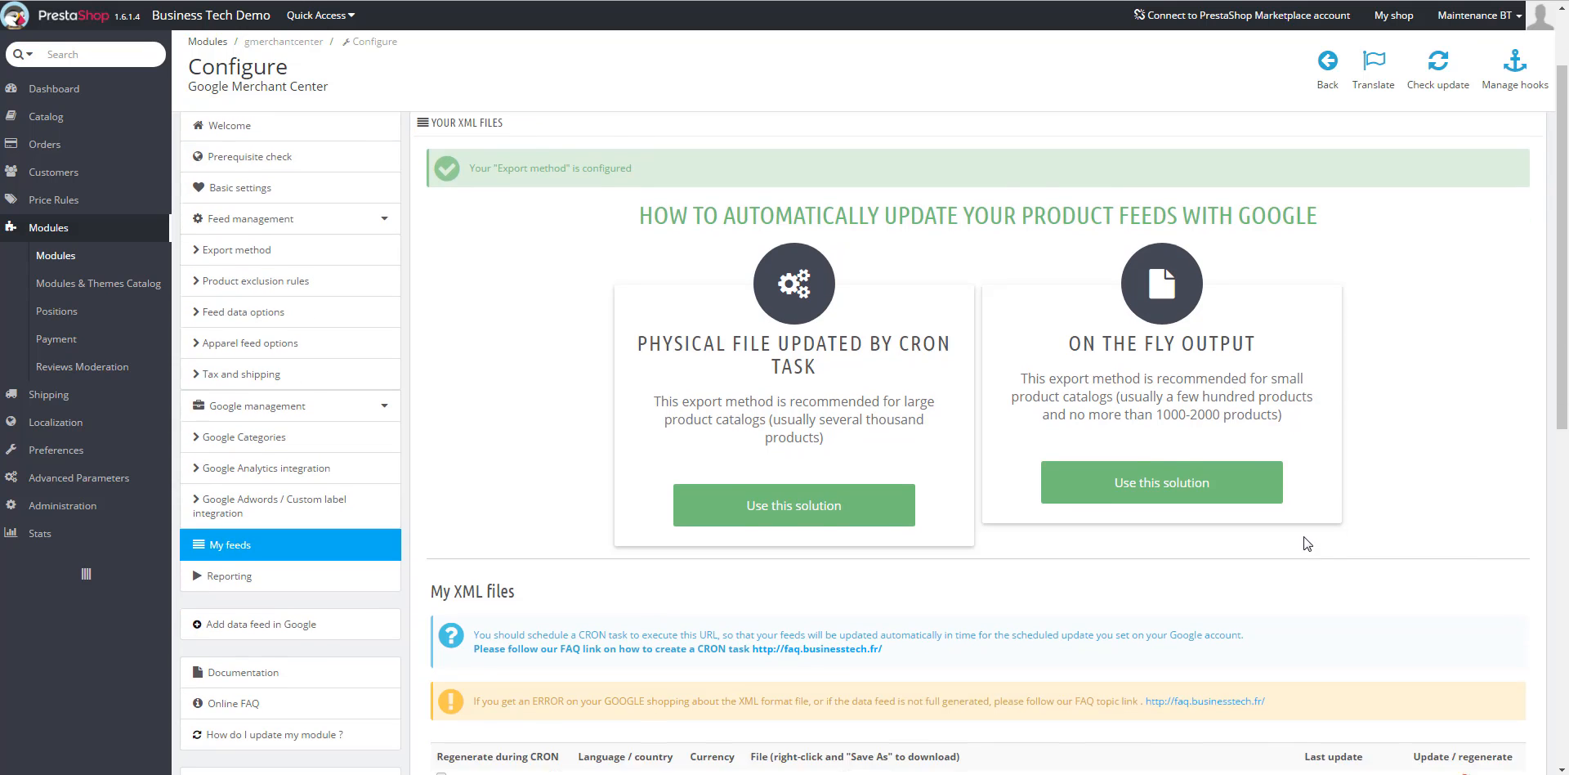
scroll(1307, 542, up, 2)
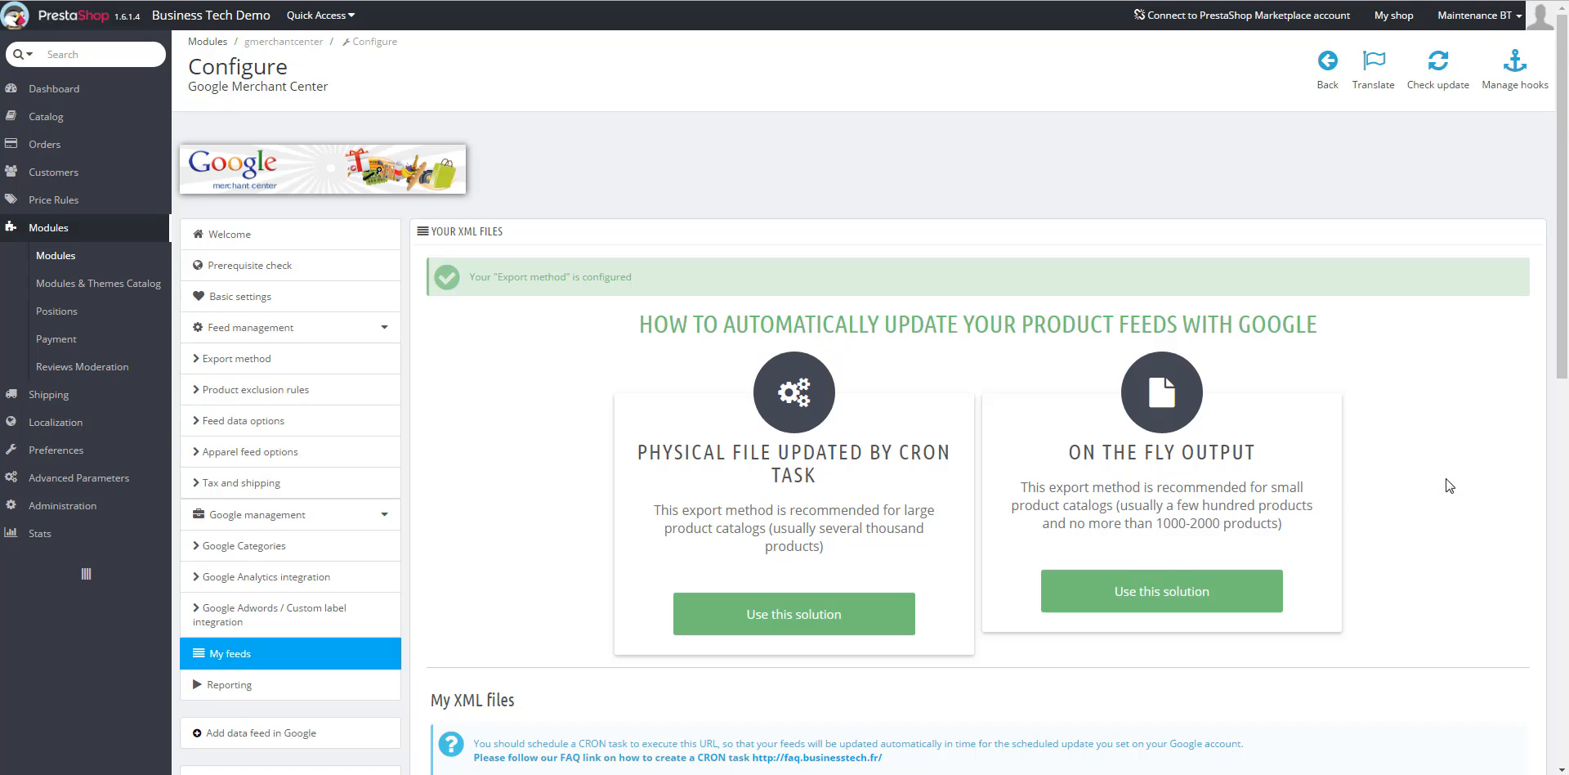
Regenerate the en-US XML feed and review the errors, warnings and information in its diagnostic report
scroll(1356, 501, down, 4)
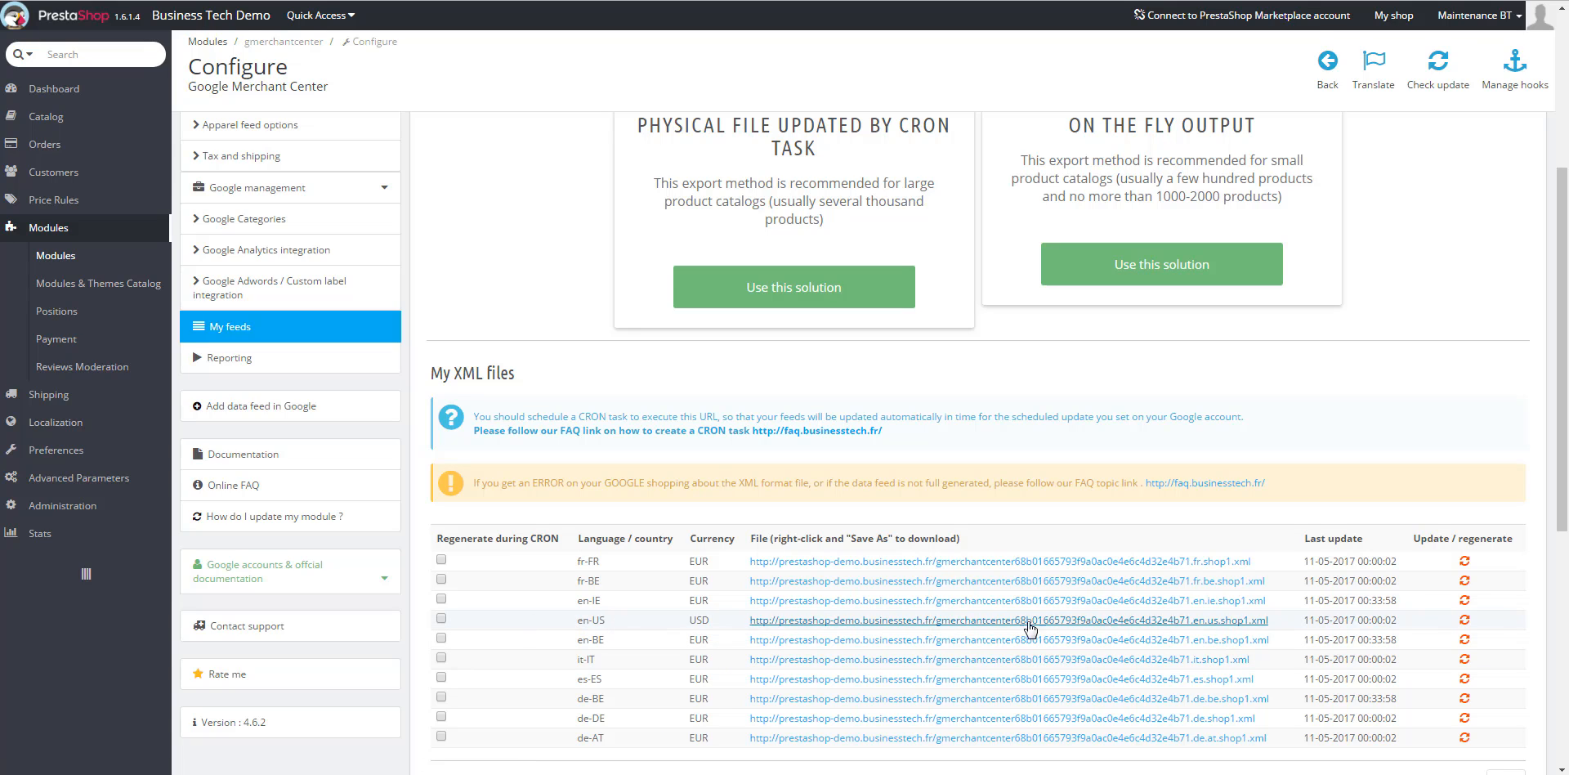
click(1464, 623)
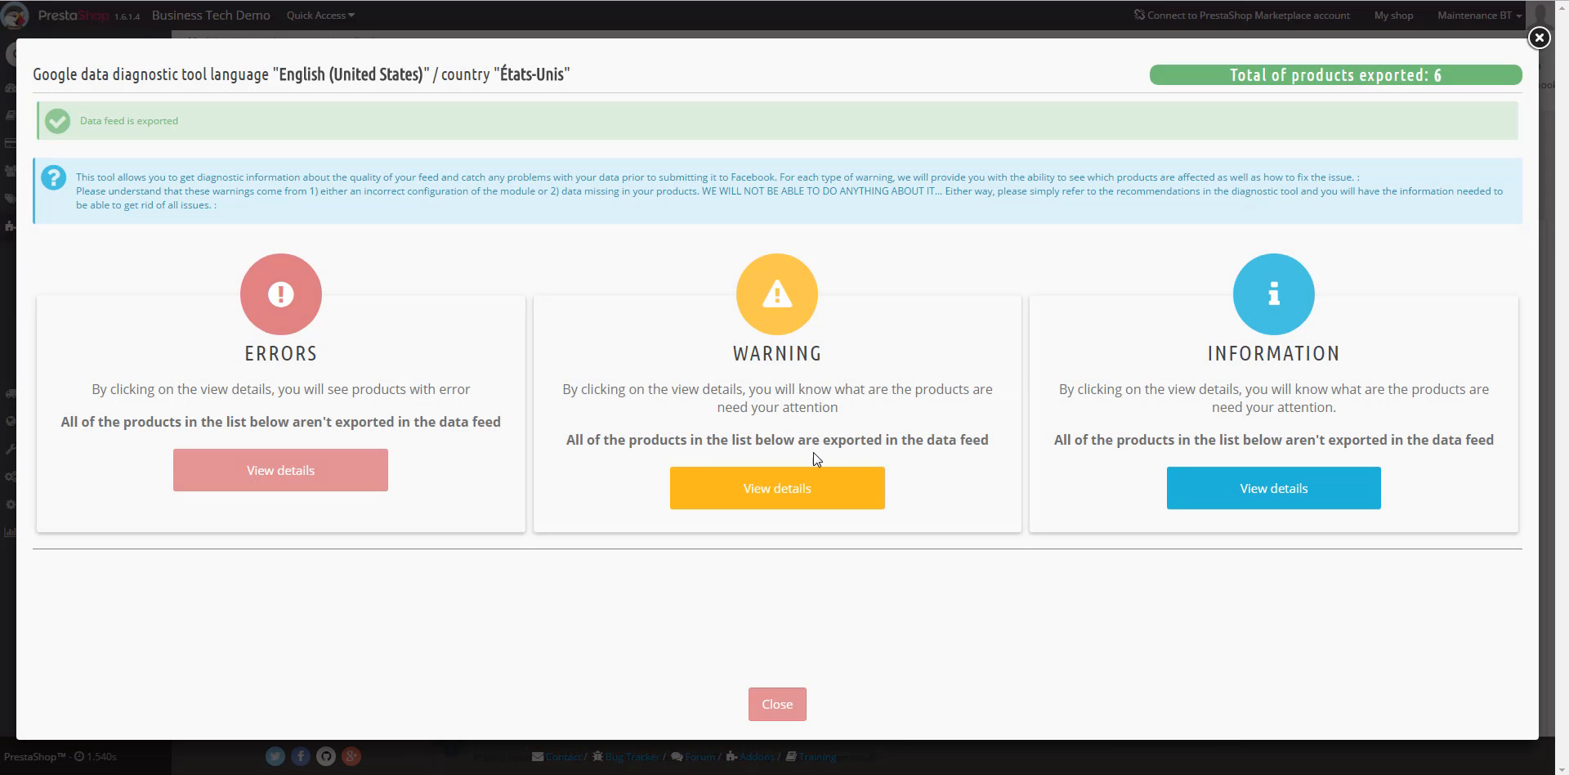
click(280, 469)
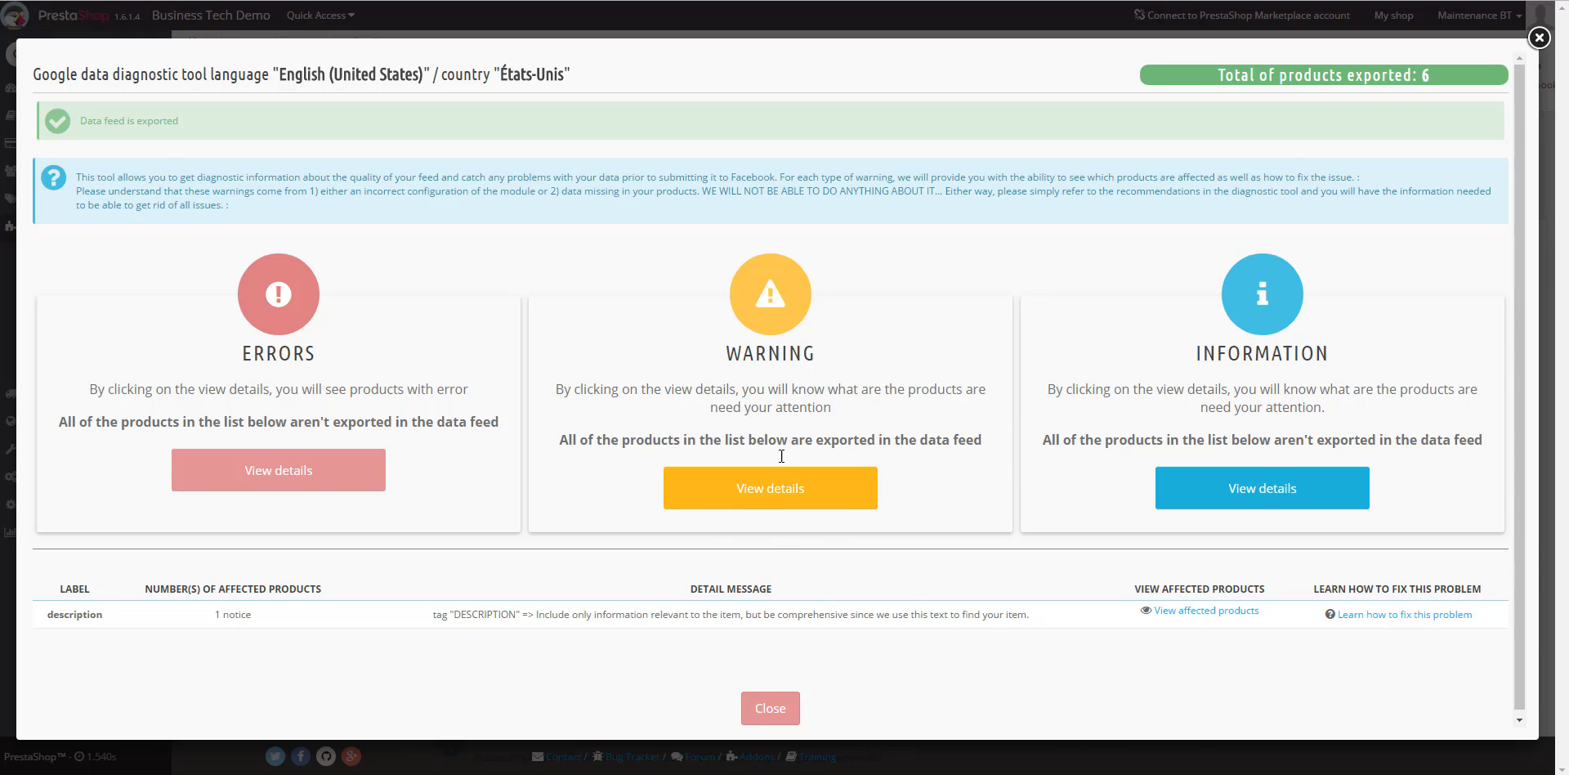
click(776, 492)
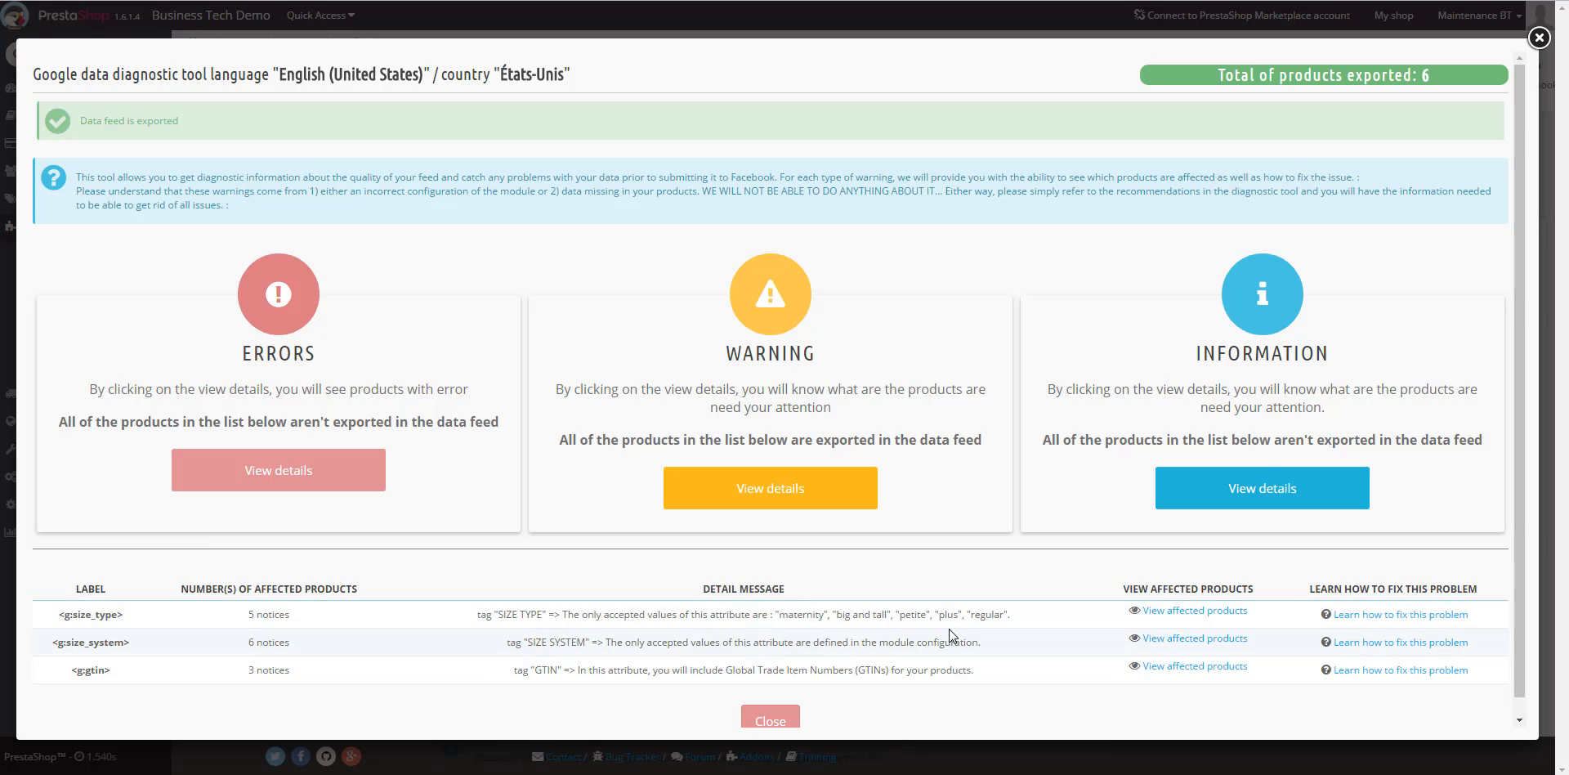
click(1243, 491)
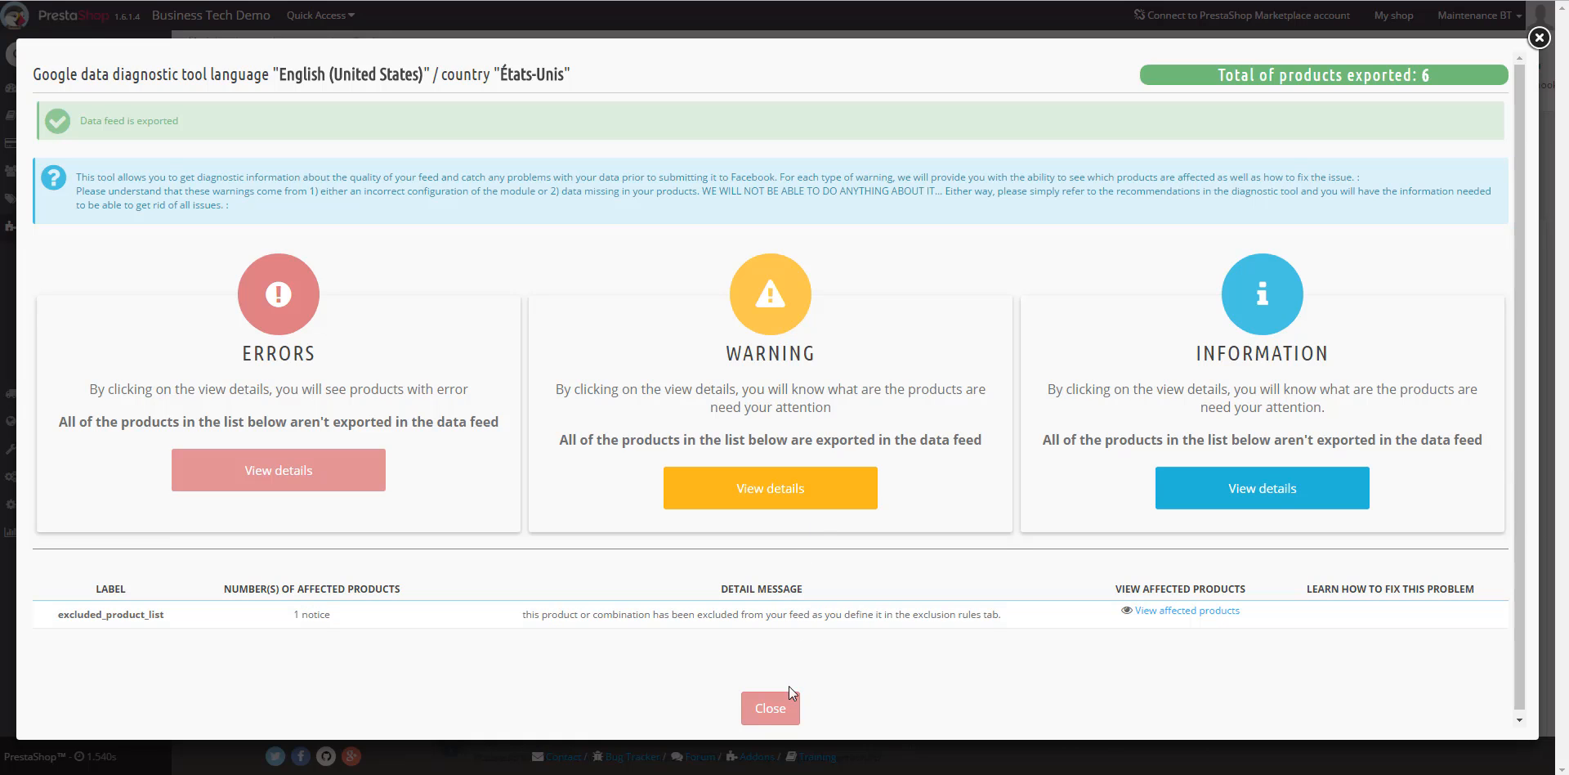
click(774, 709)
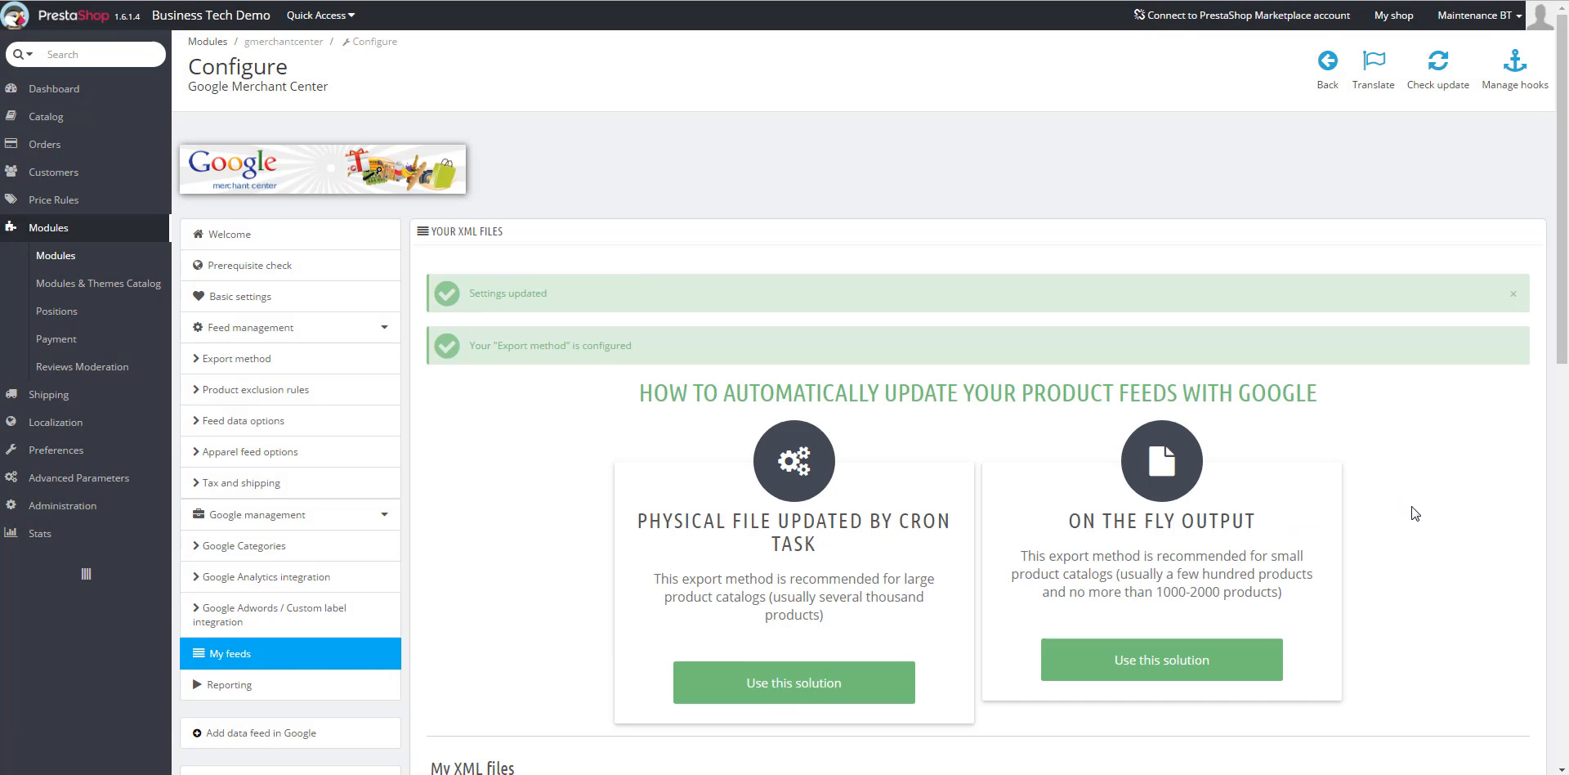
Look at the Reporting settings, then return to My feeds and save the XML feed settings
scroll(1414, 513, down, 3)
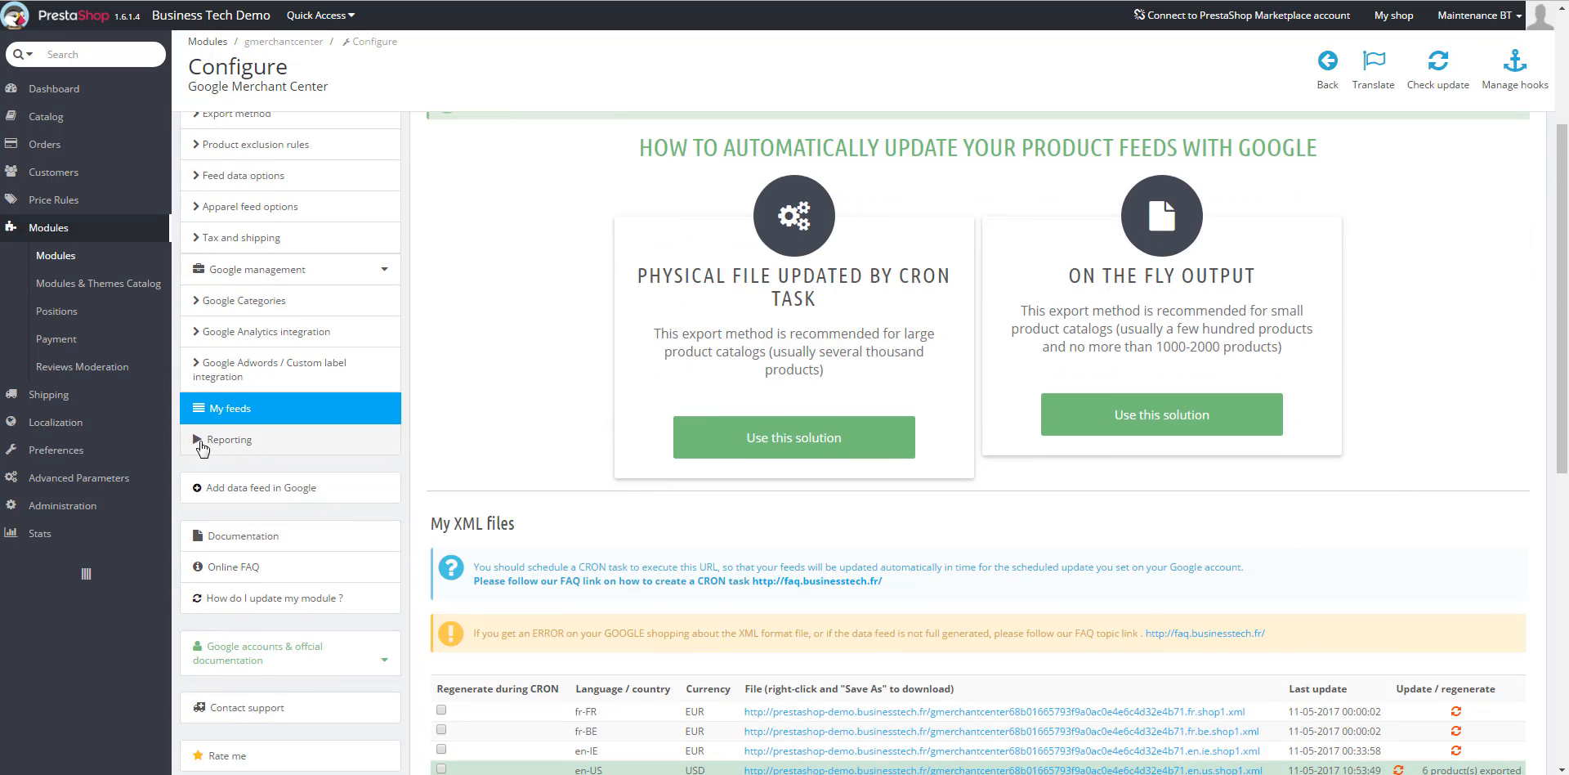
click(268, 450)
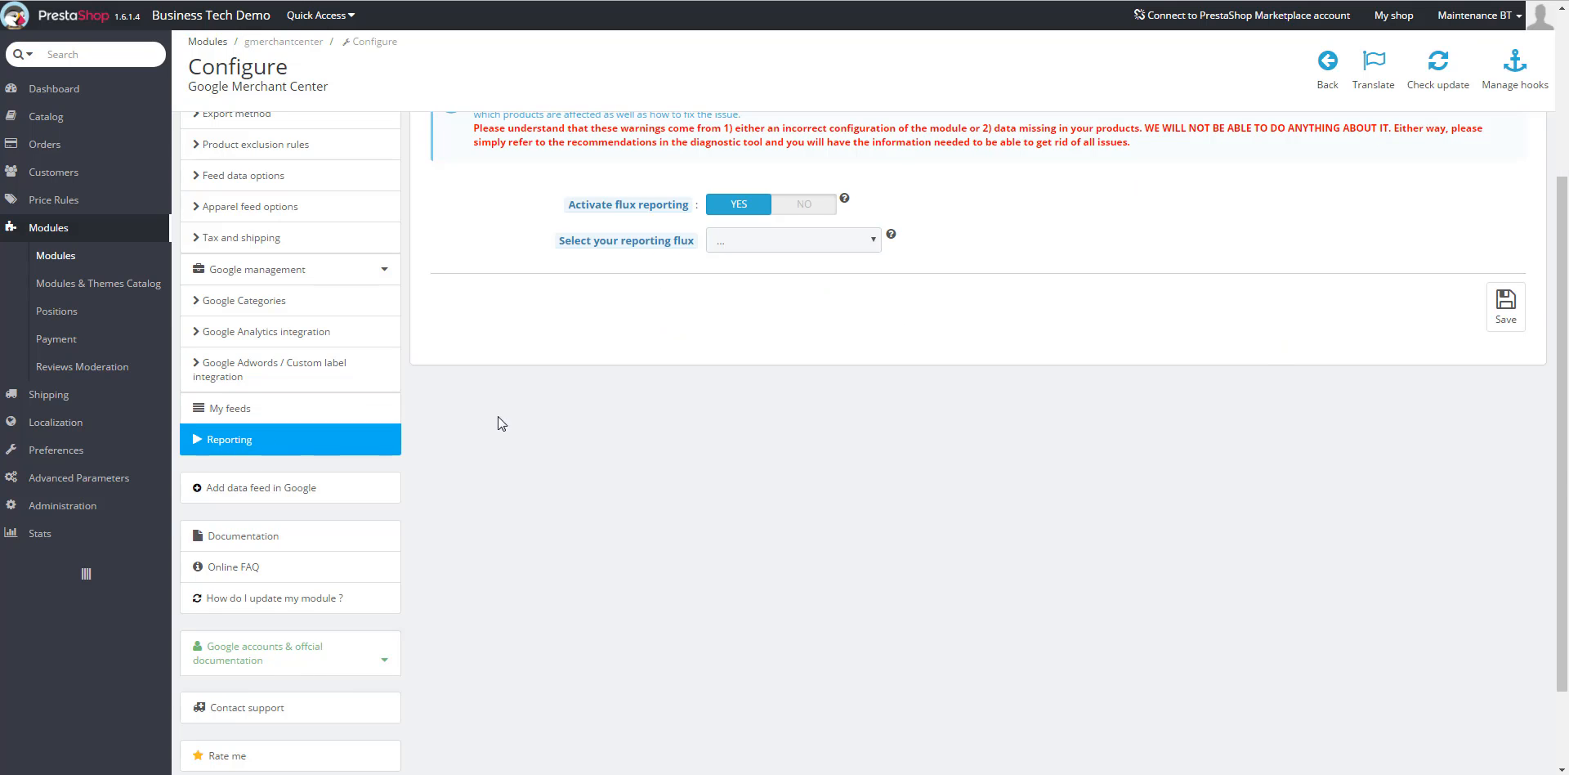
click(259, 418)
scroll(1496, 621, down, 4)
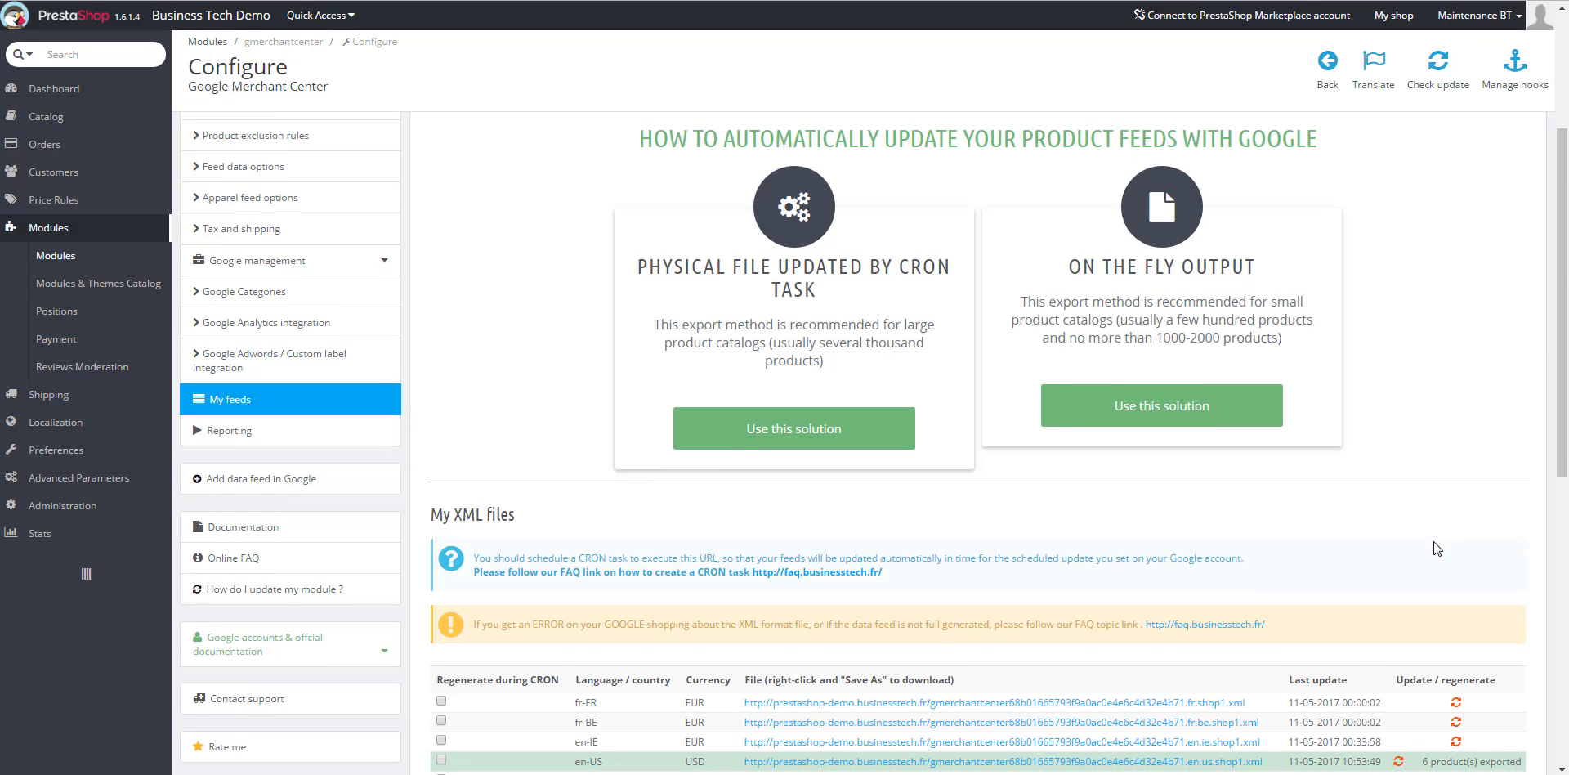
click(1511, 630)
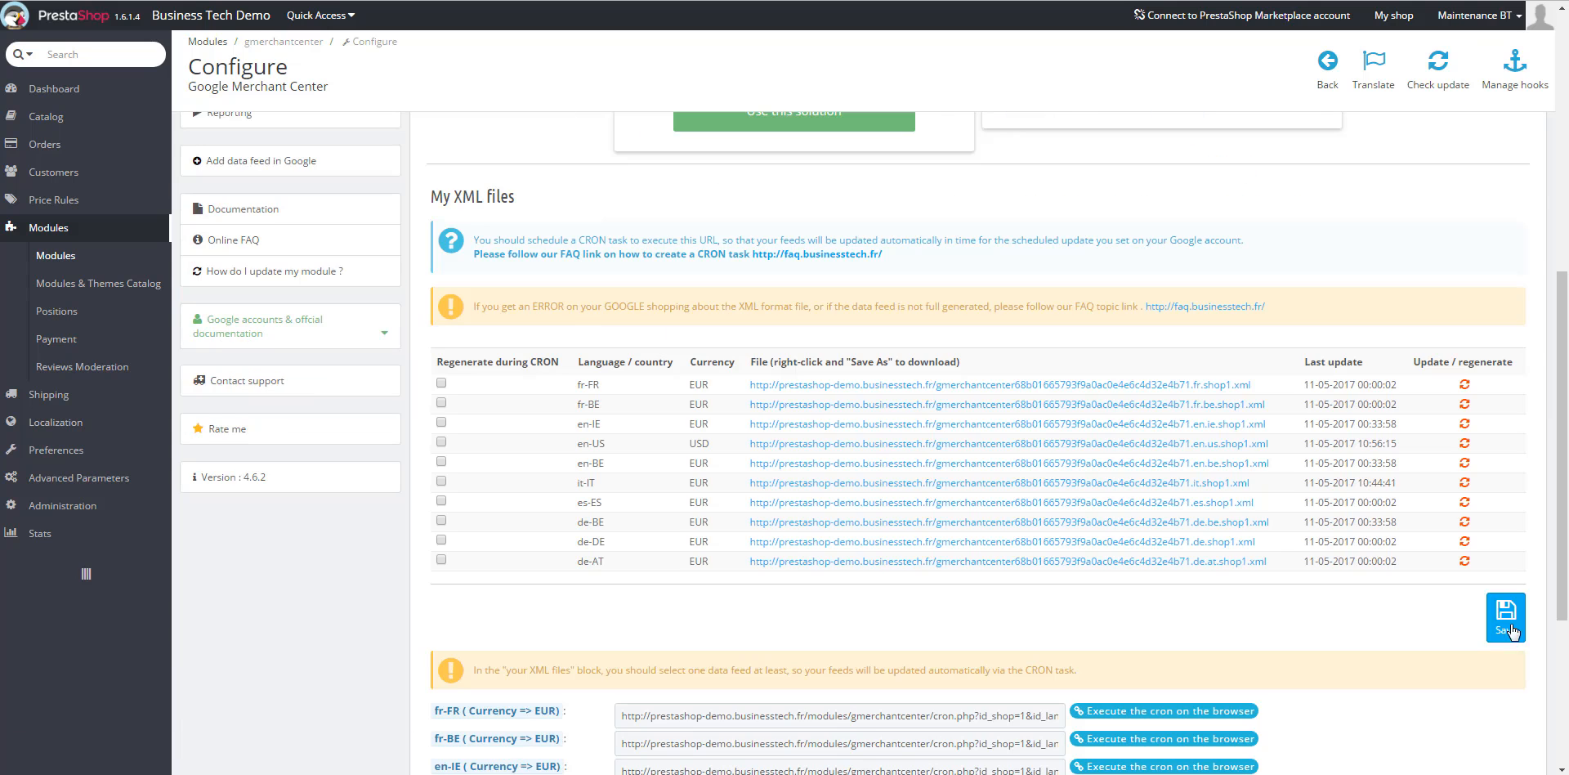
Save the Reporting settings with flux reporting active and check the available reporting flux options without choosing one
scroll(229, 286, up, 3)
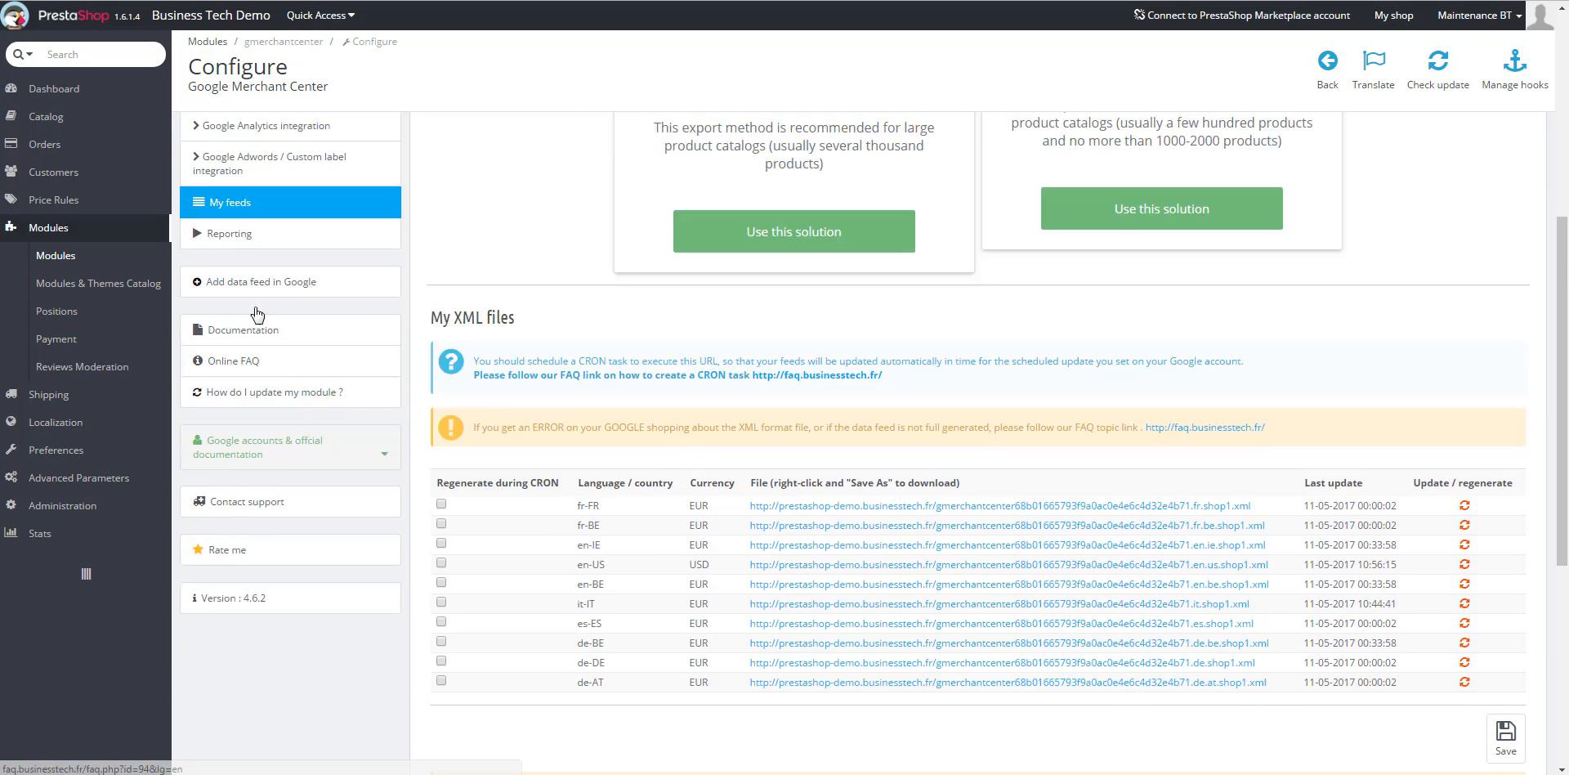
click(245, 289)
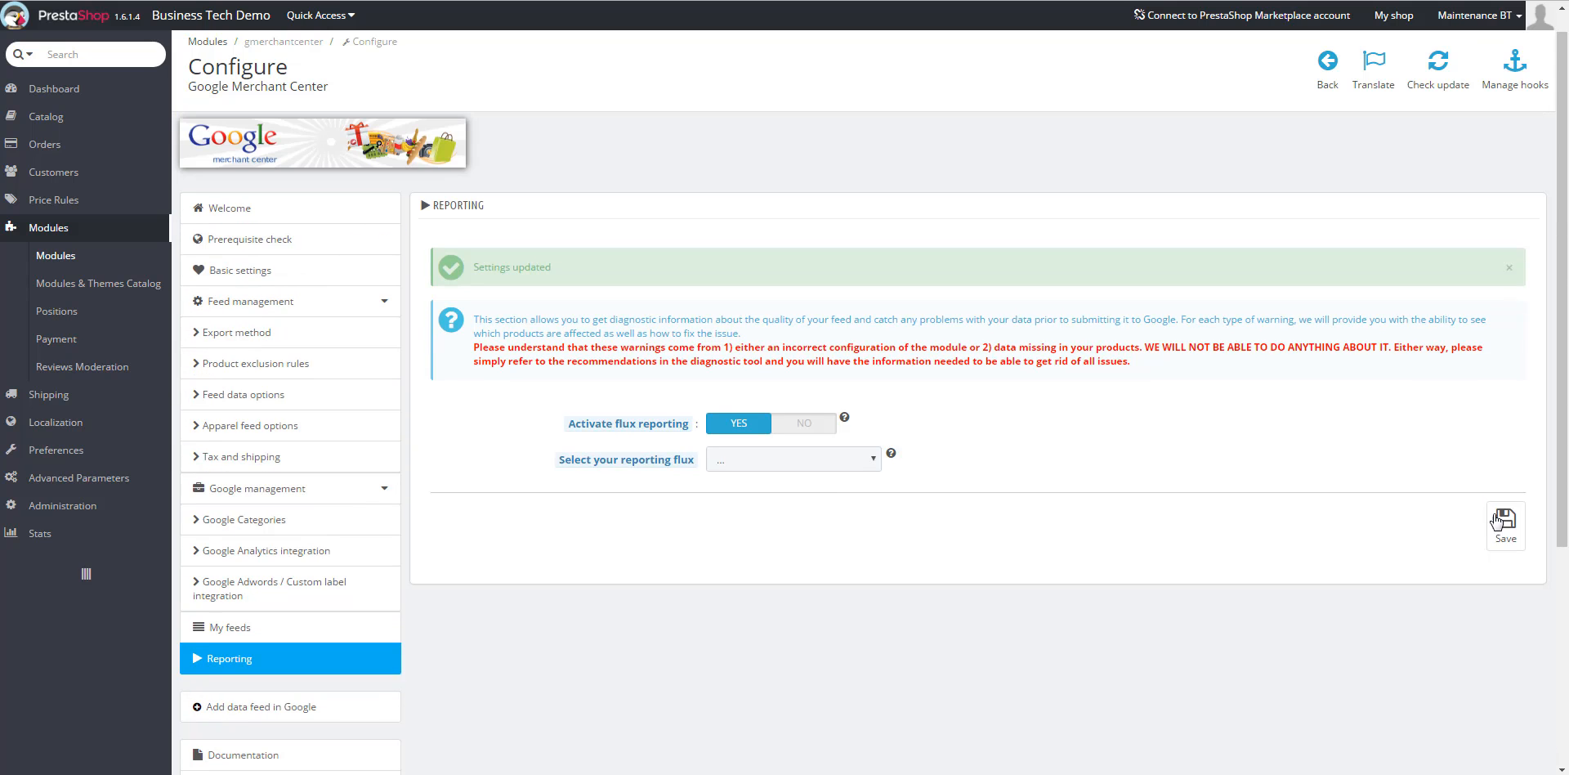
click(1513, 542)
click(826, 460)
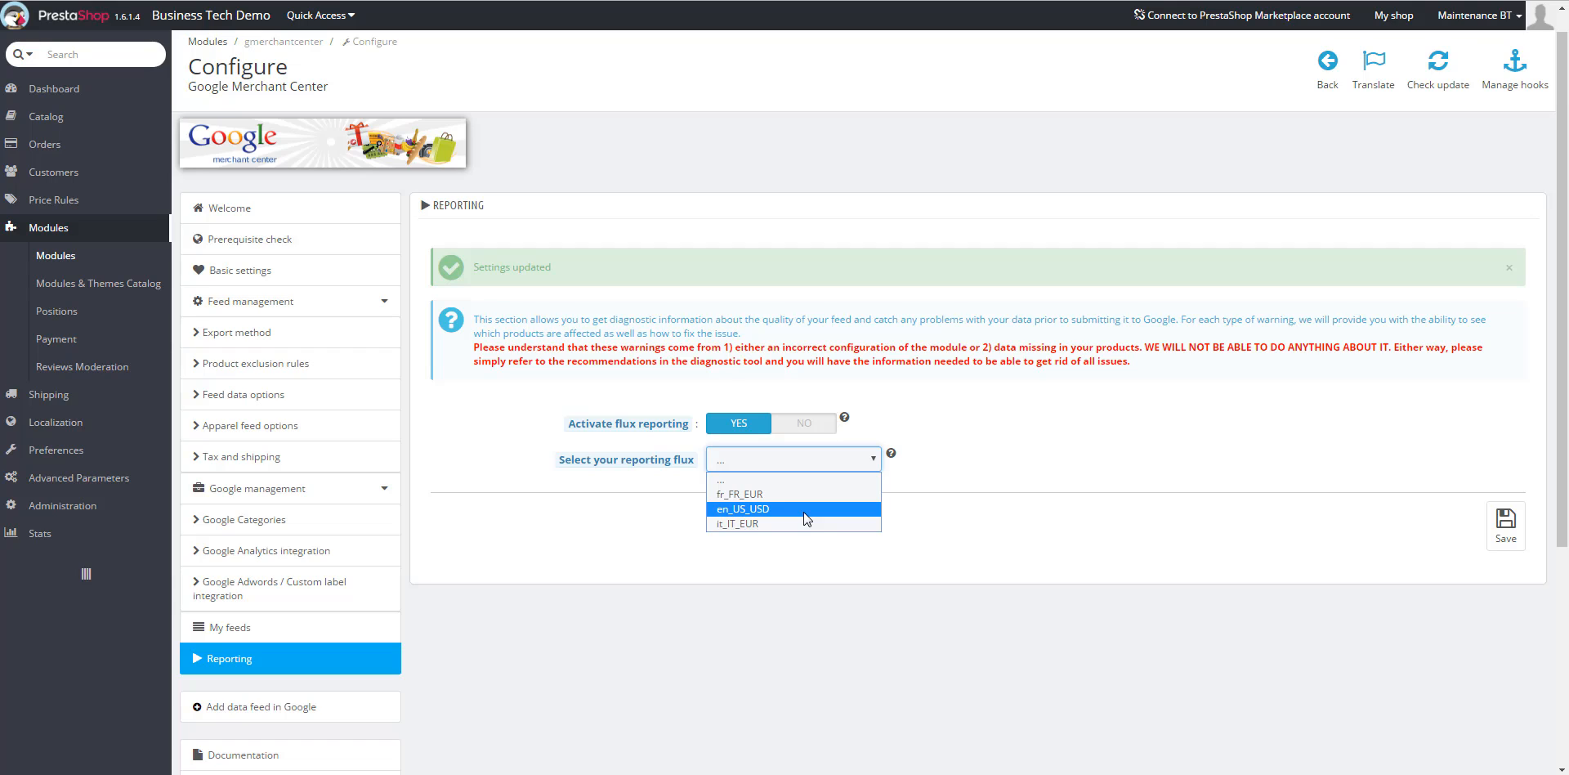
click(1003, 477)
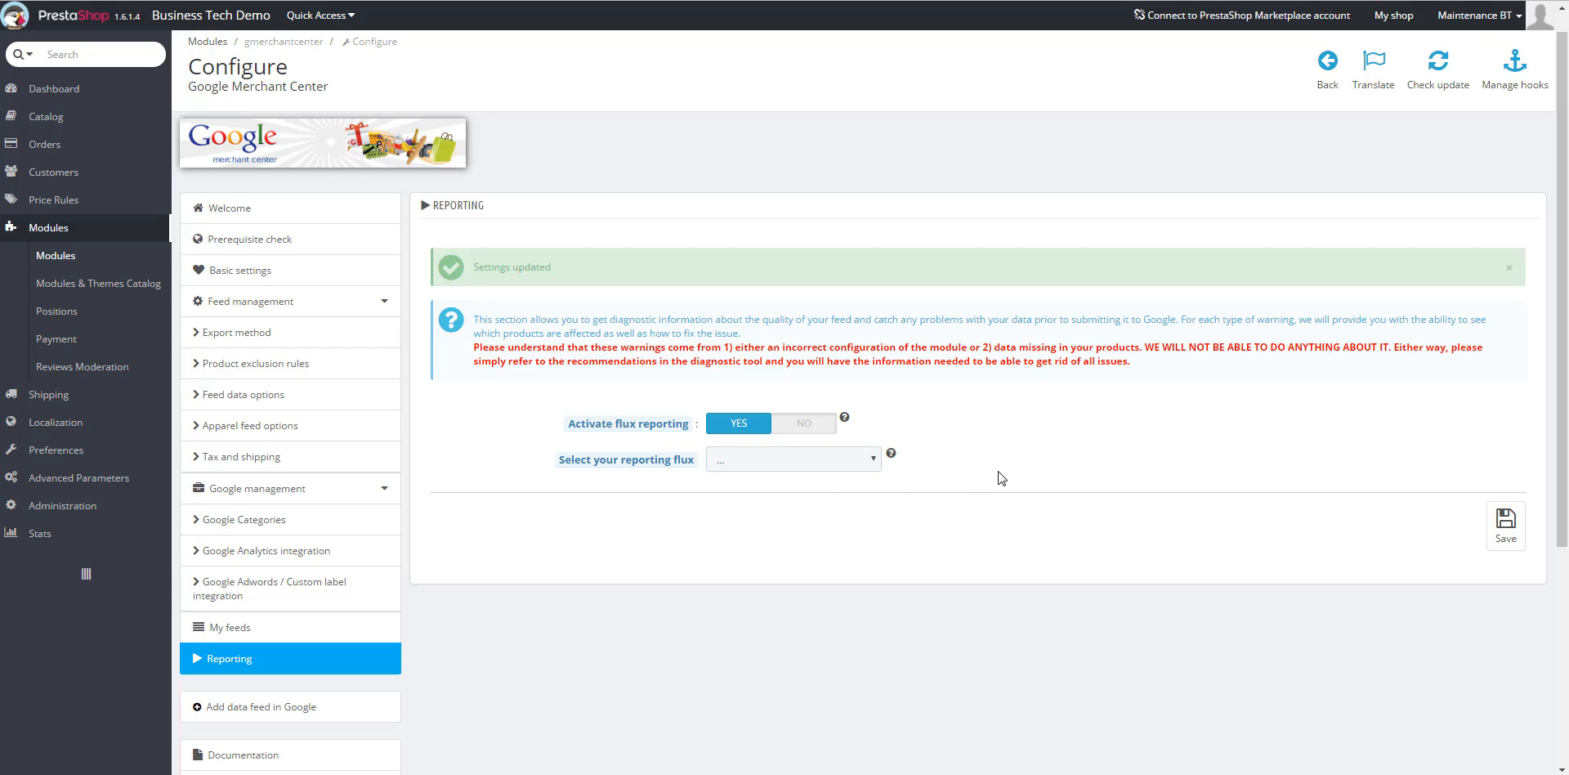
Select the en_US_USD reporting flux to view its diagnostic report, and close the report
click(879, 462)
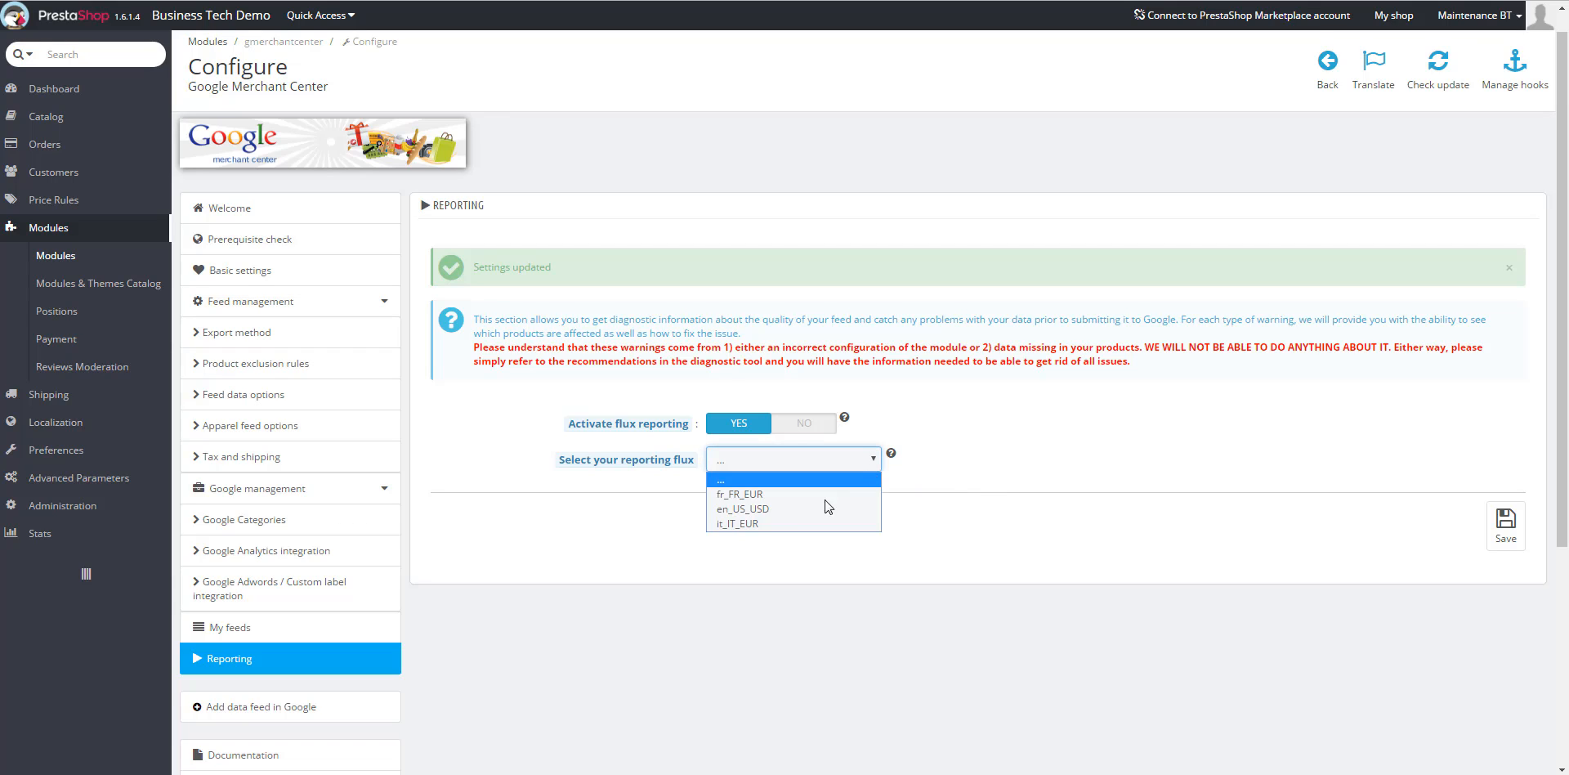
click(766, 506)
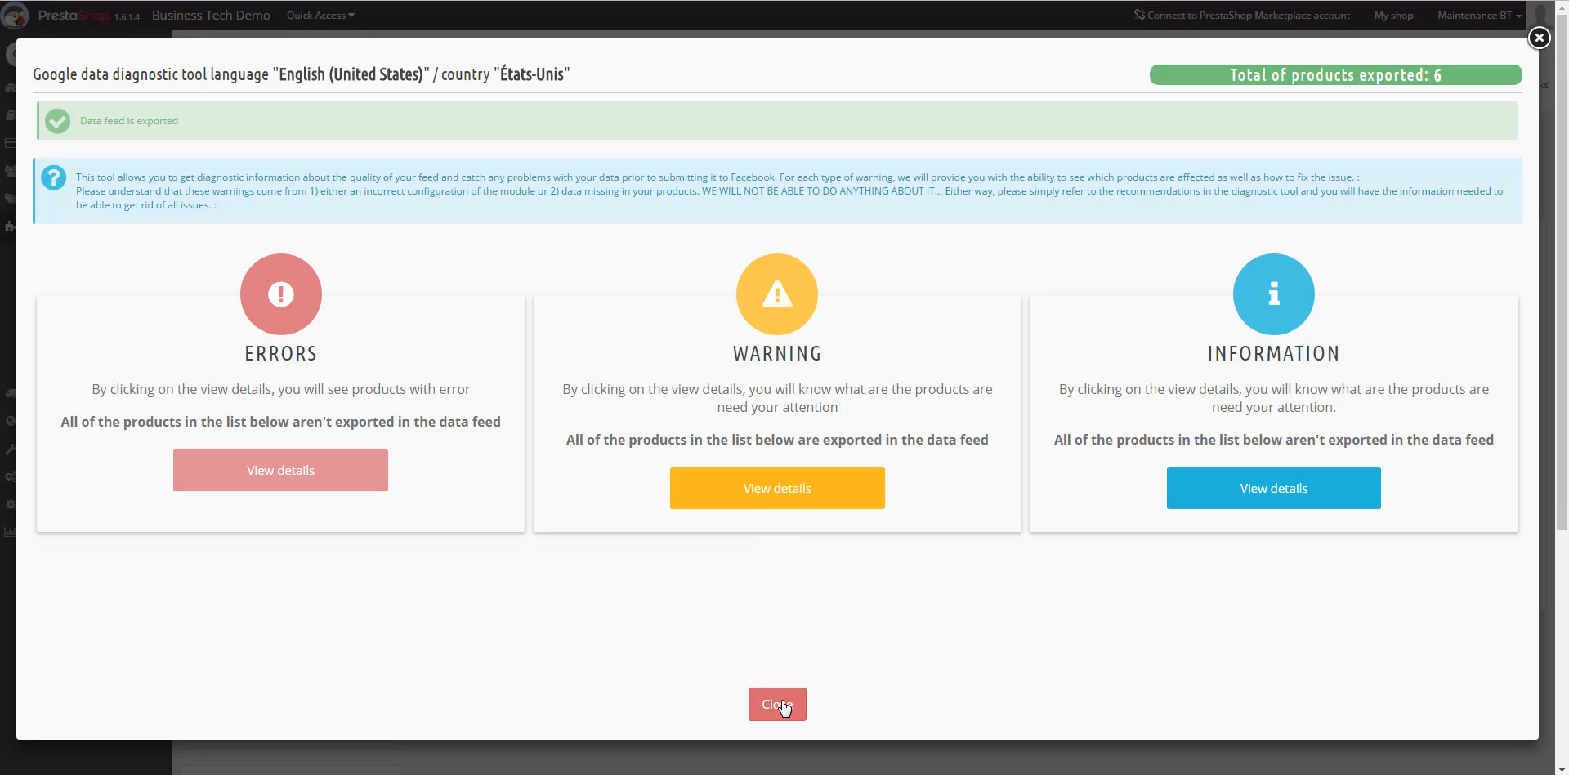
click(780, 702)
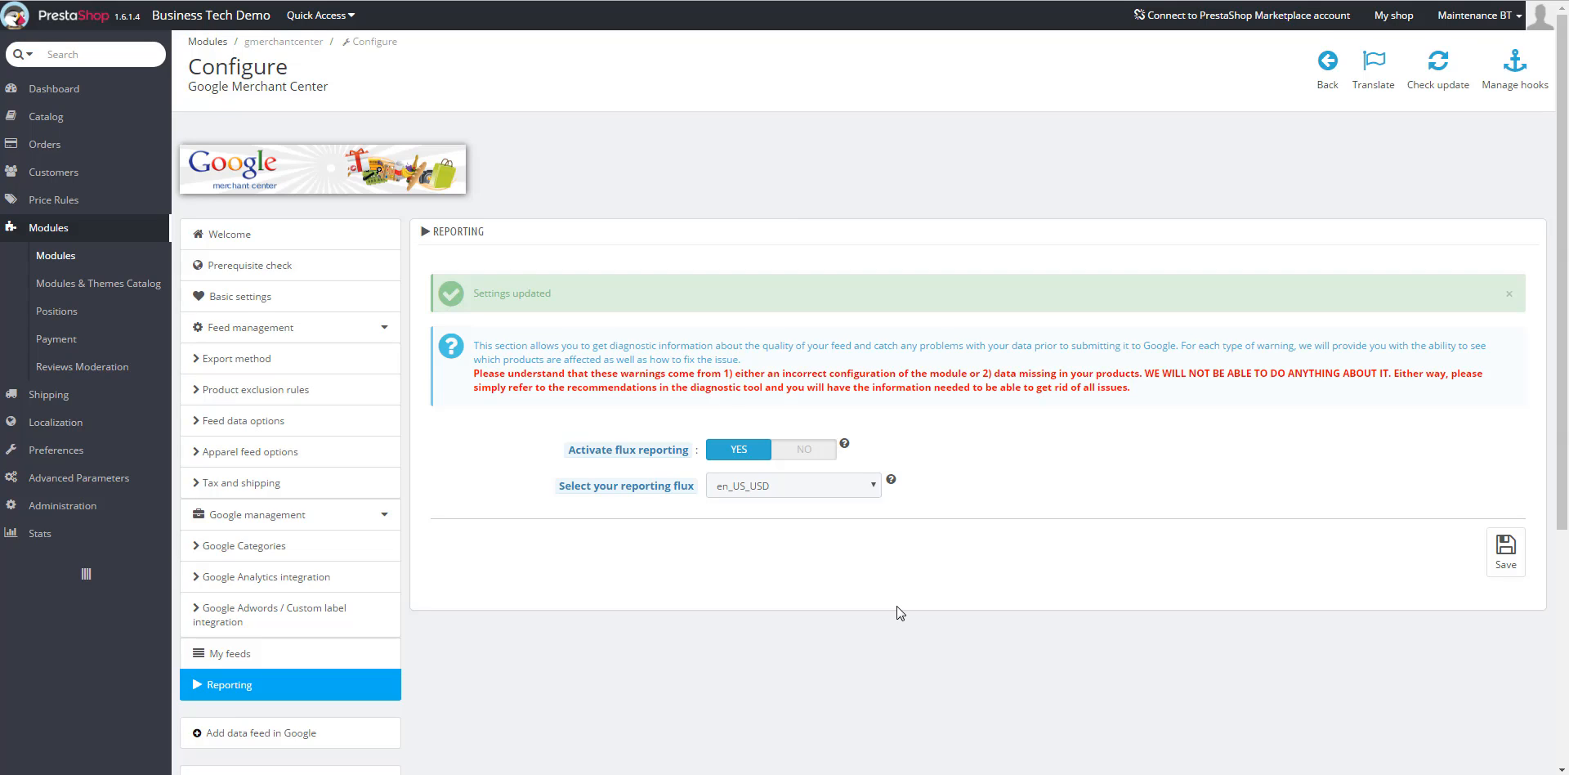
Regenerate the en-US XML feed in My feeds, dismiss its diagnostic report and save the XML feed settings
click(250, 654)
scroll(1062, 500, down, 3)
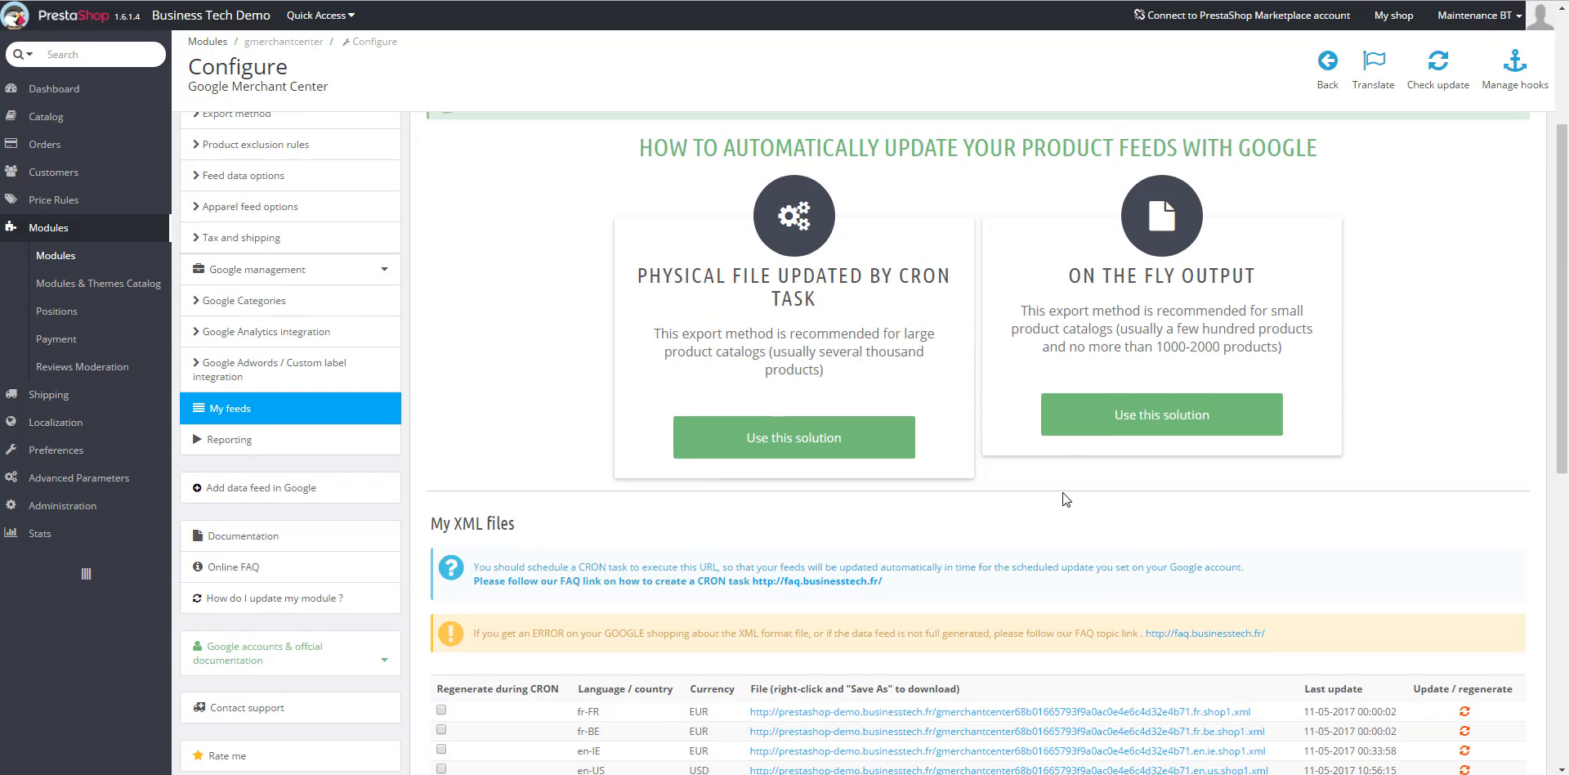
scroll(1067, 501, down, 2)
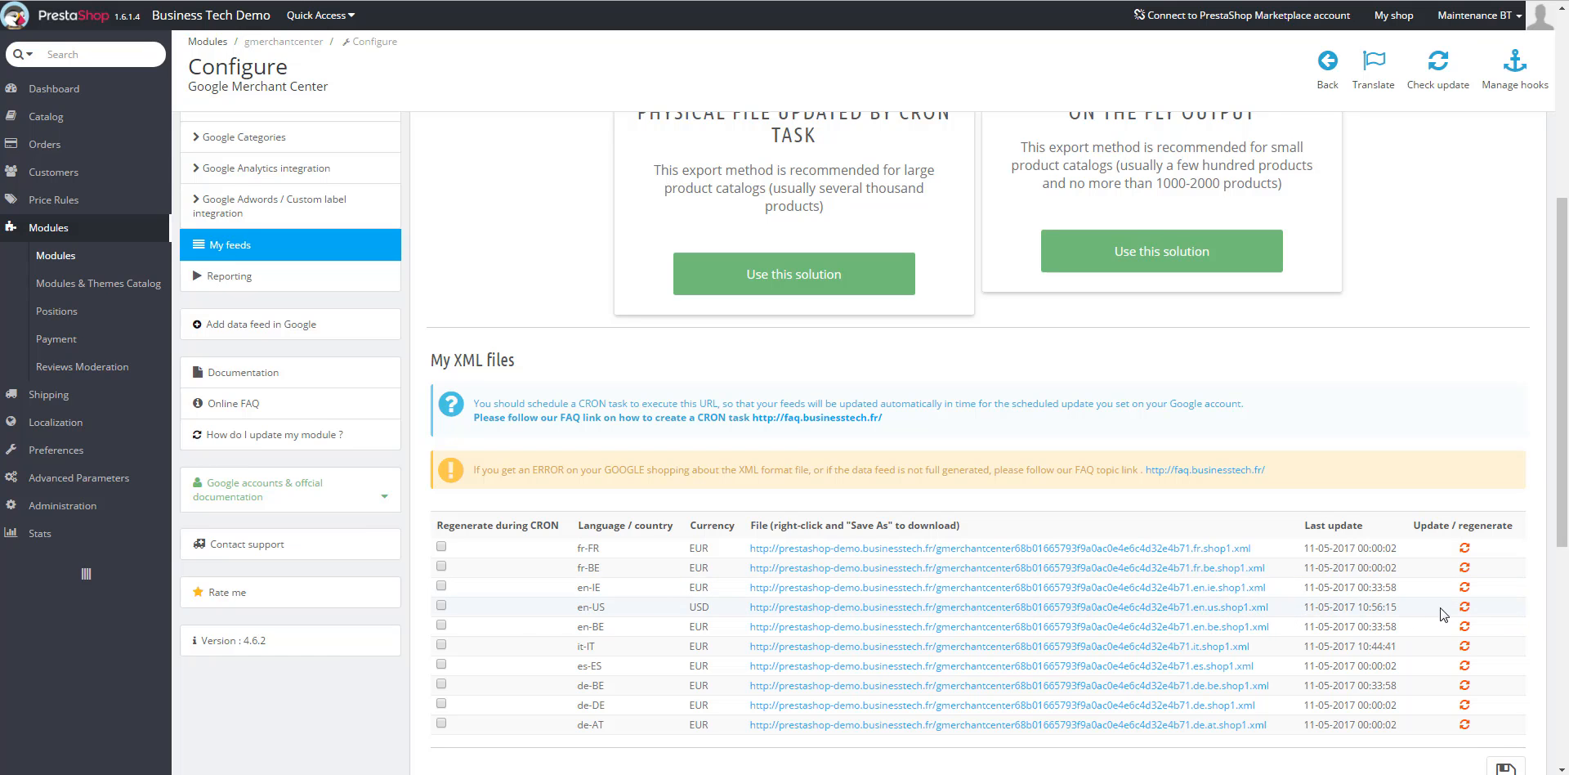
click(1464, 607)
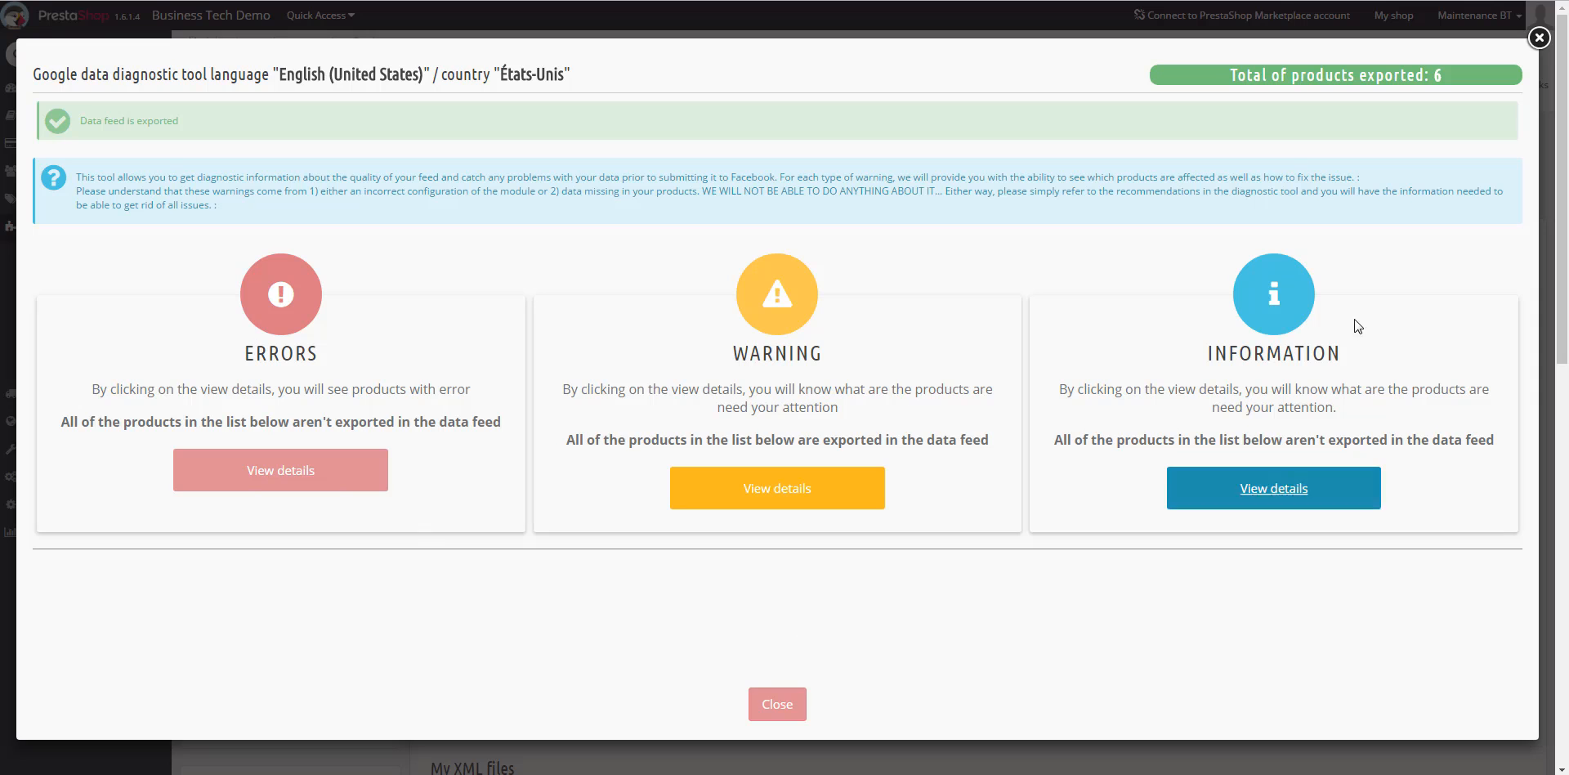
click(778, 706)
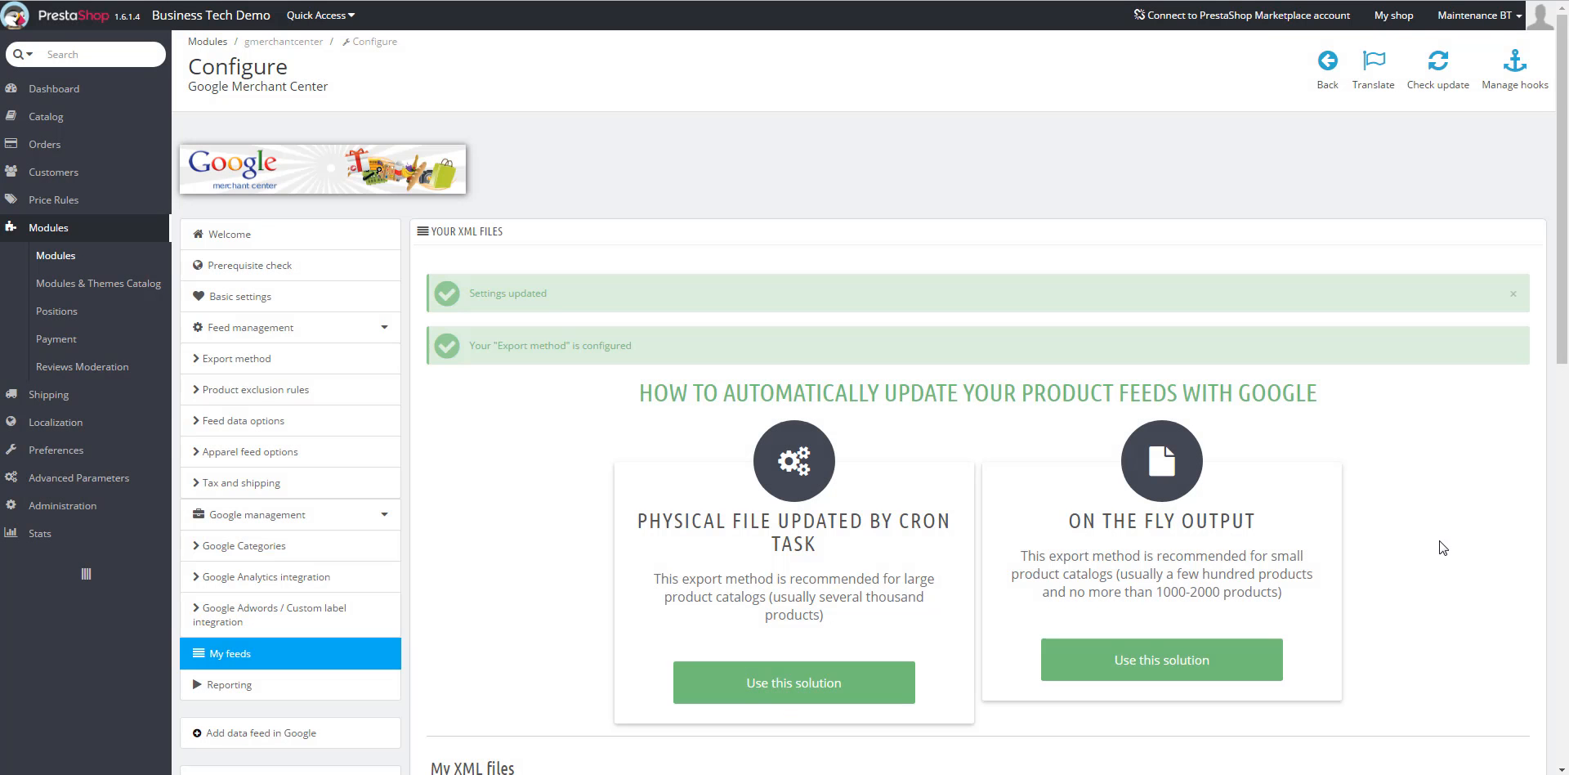
scroll(1444, 547, down, 7)
click(1501, 613)
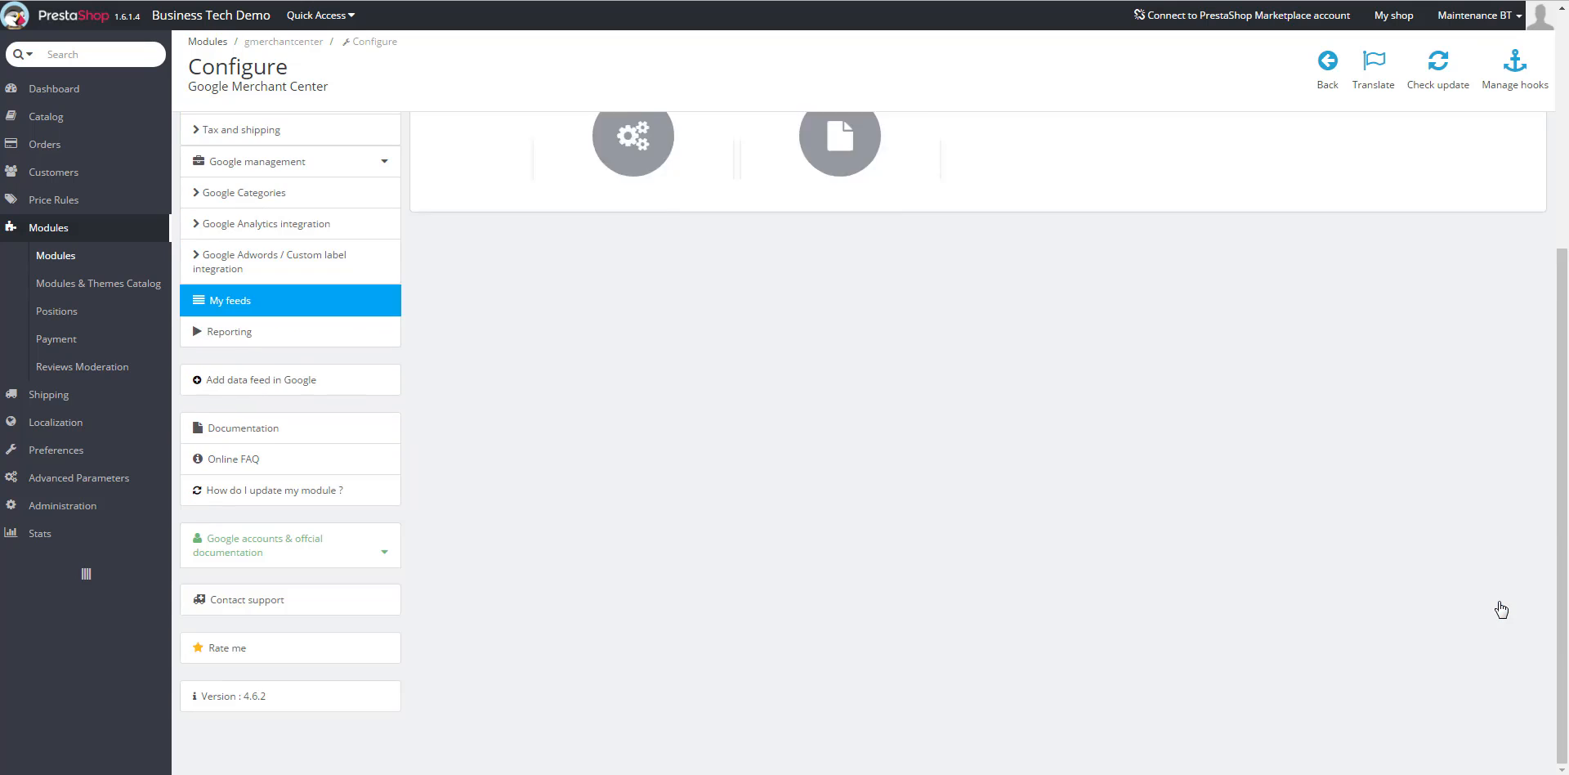
Return to the Reporting section and save its settings with flux reporting active
scroll(886, 571, up, 1)
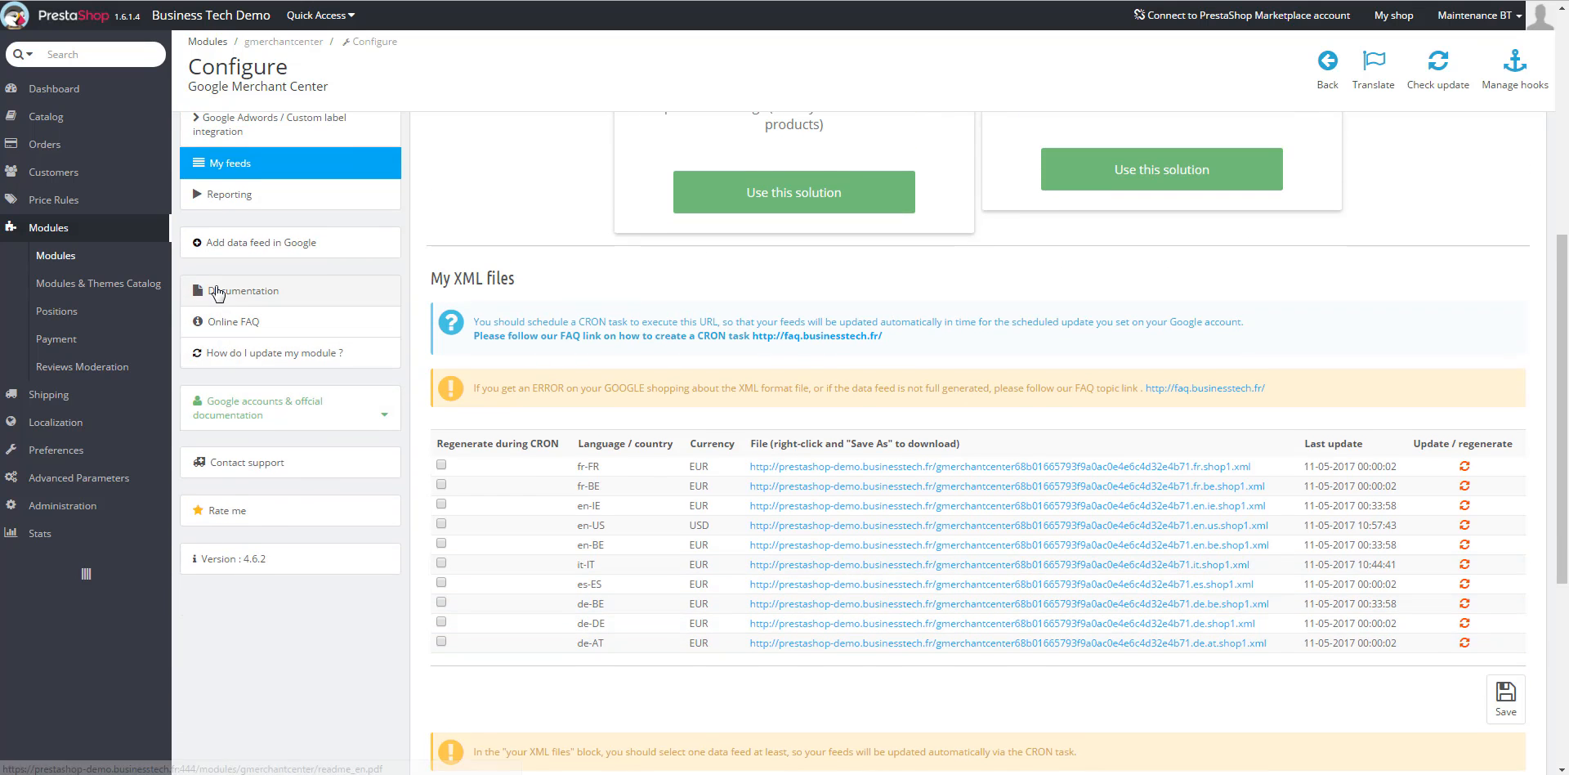
scroll(217, 294, up, 2)
click(229, 361)
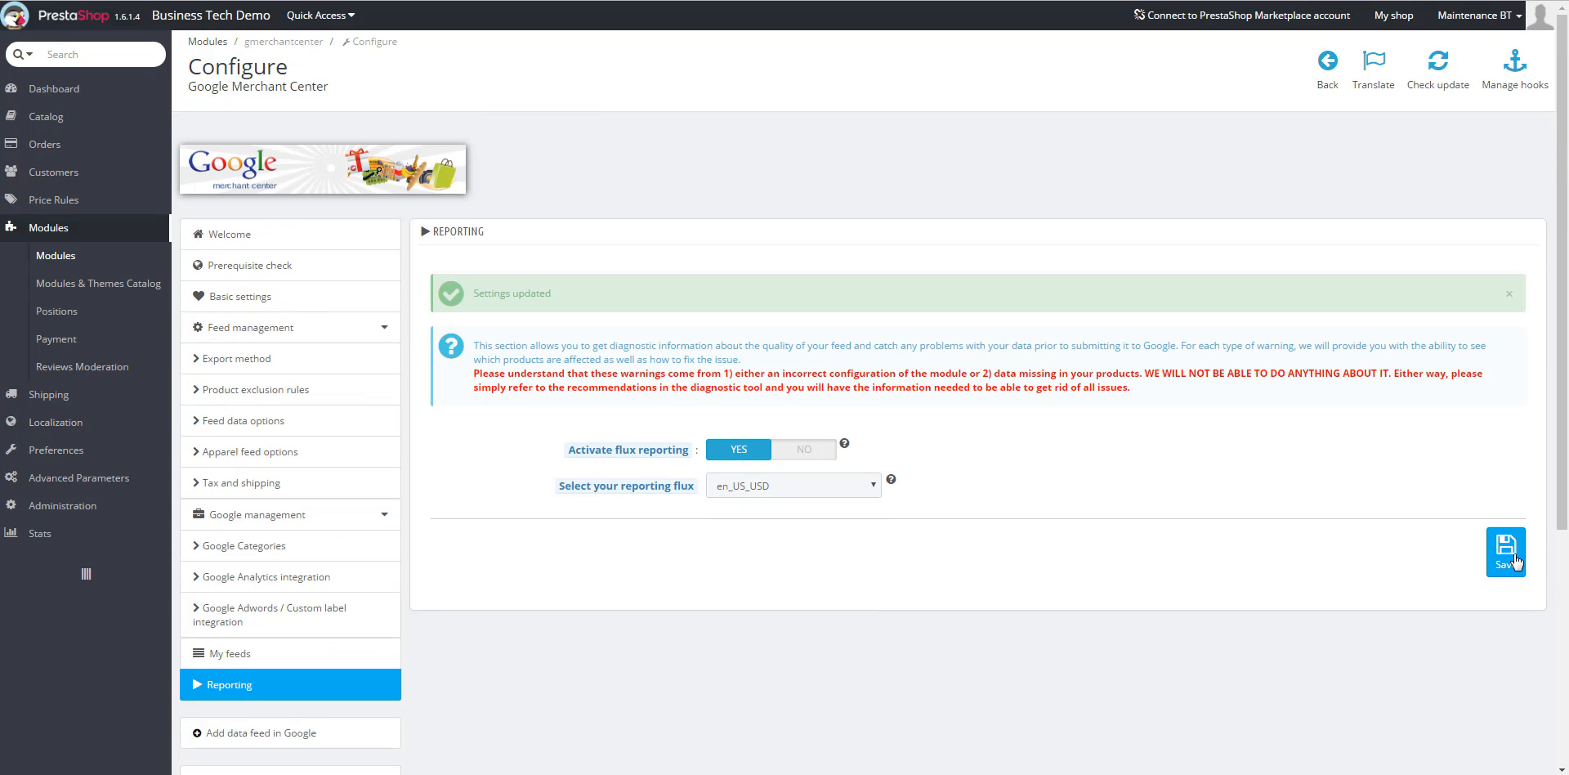
click(1514, 561)
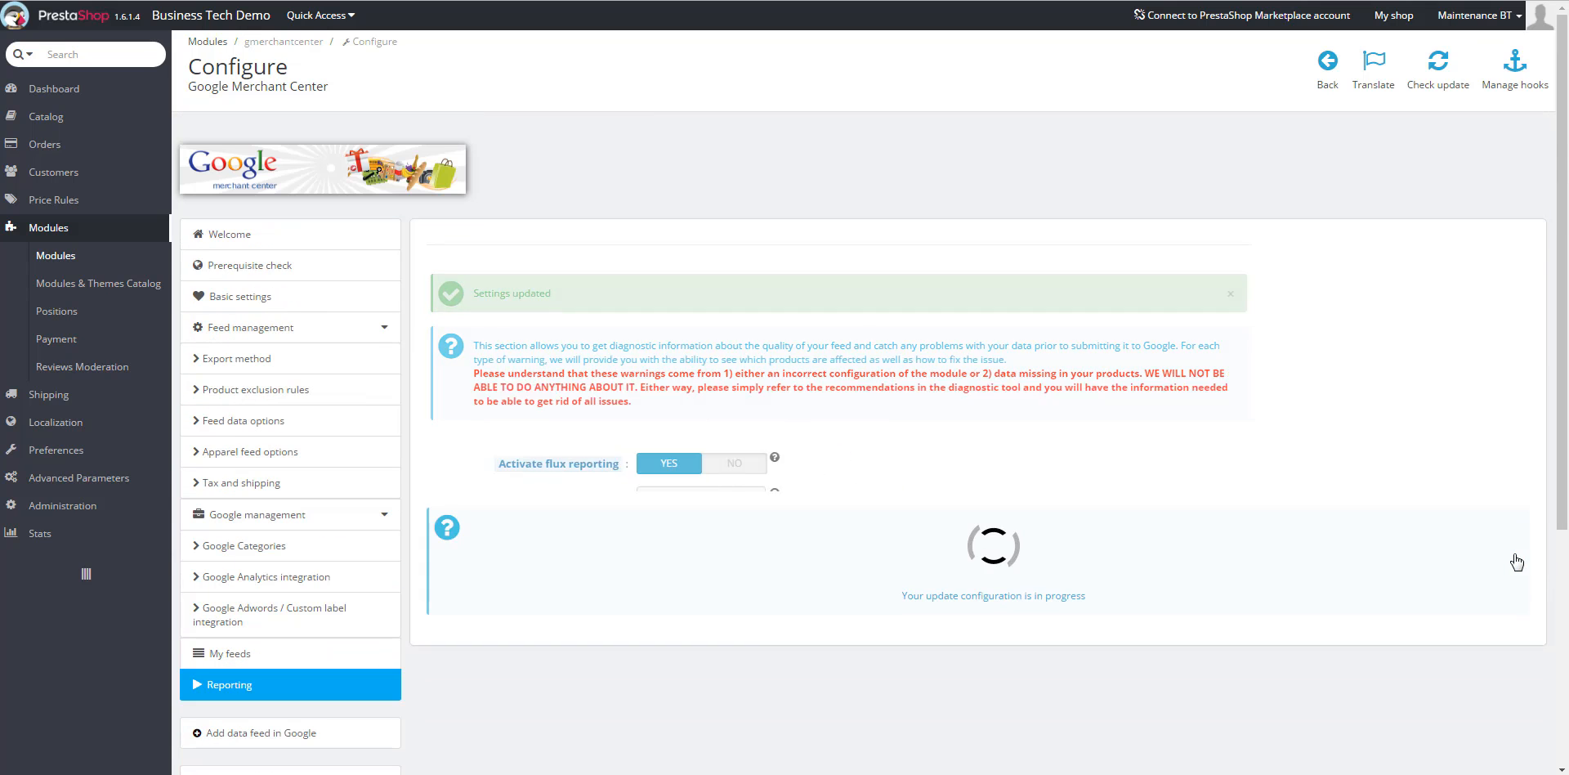
View the refreshed diagnostic report for the en_US_USD flux from the Reporting section, and dismiss it
click(831, 484)
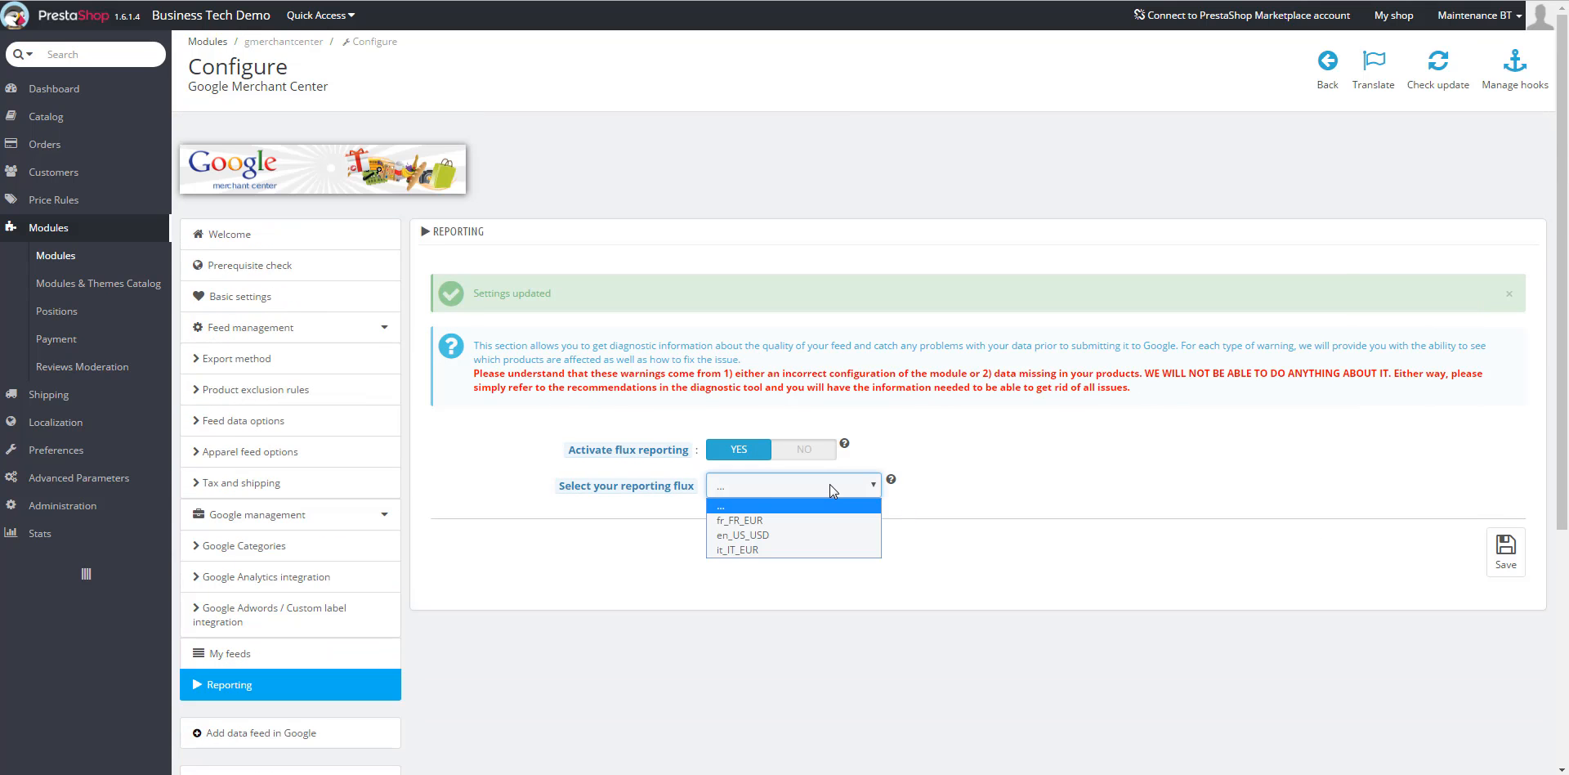
click(809, 535)
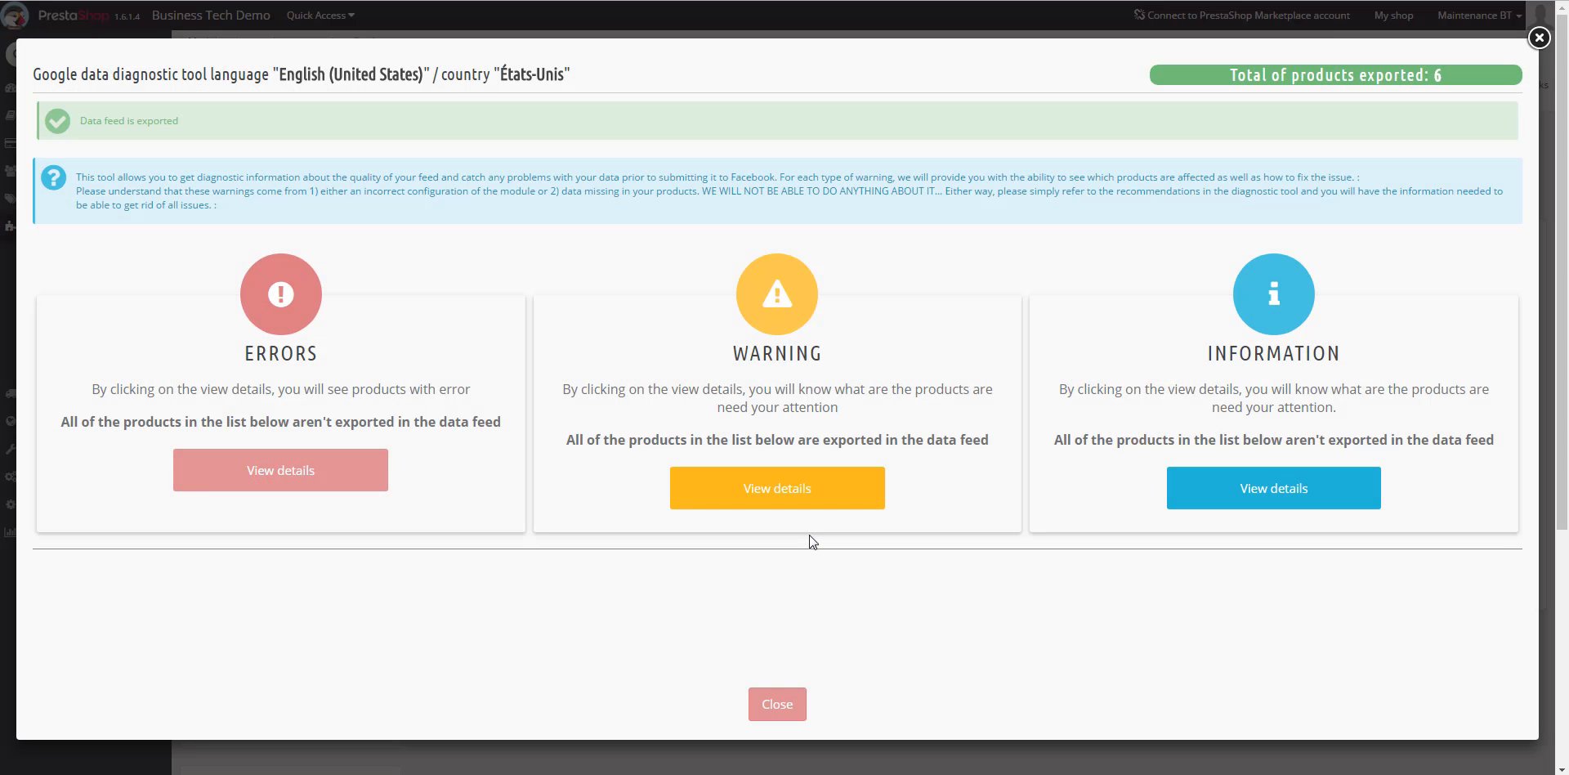
key(Escape)
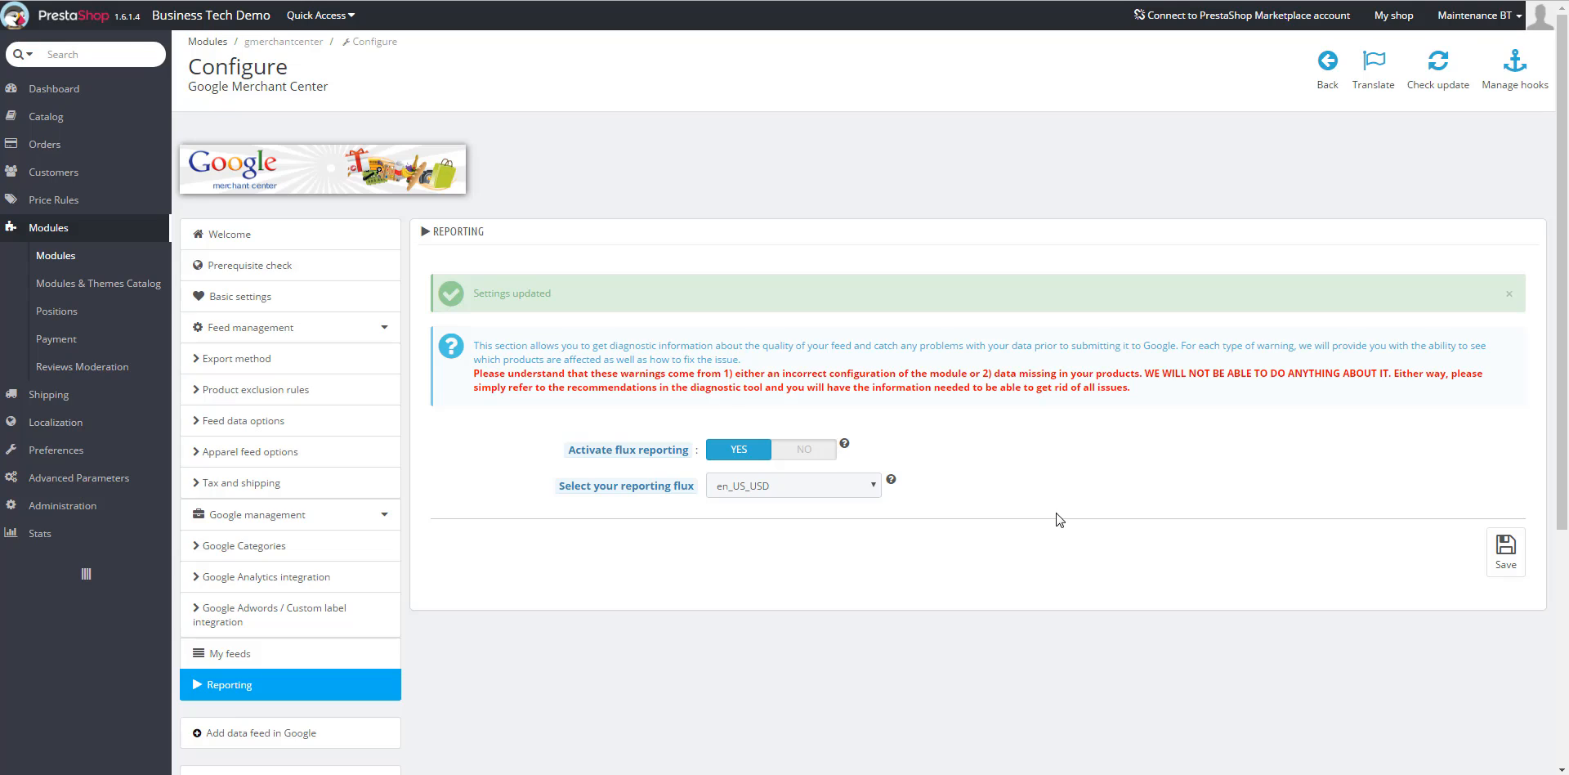